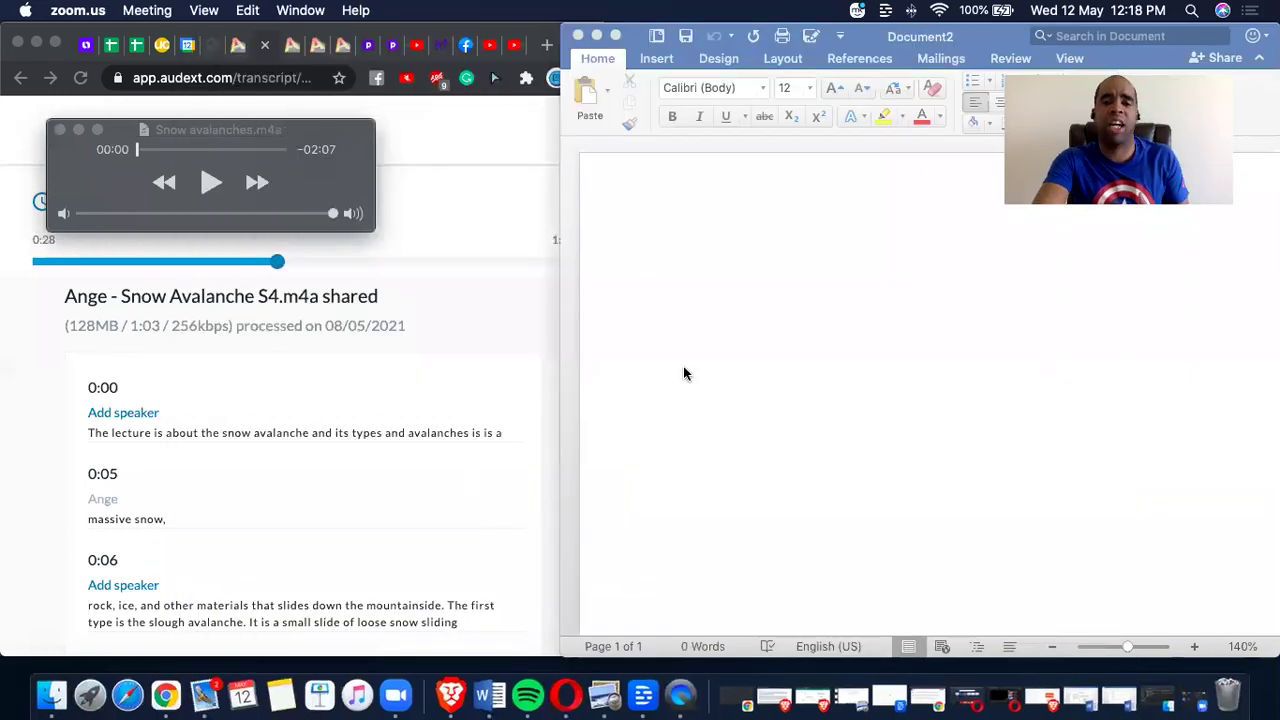
- Enter the title "Speaking Question 4 – Snow Avalanche" at the start of the blank document and begin a new line beneath it
left_click(710, 302)
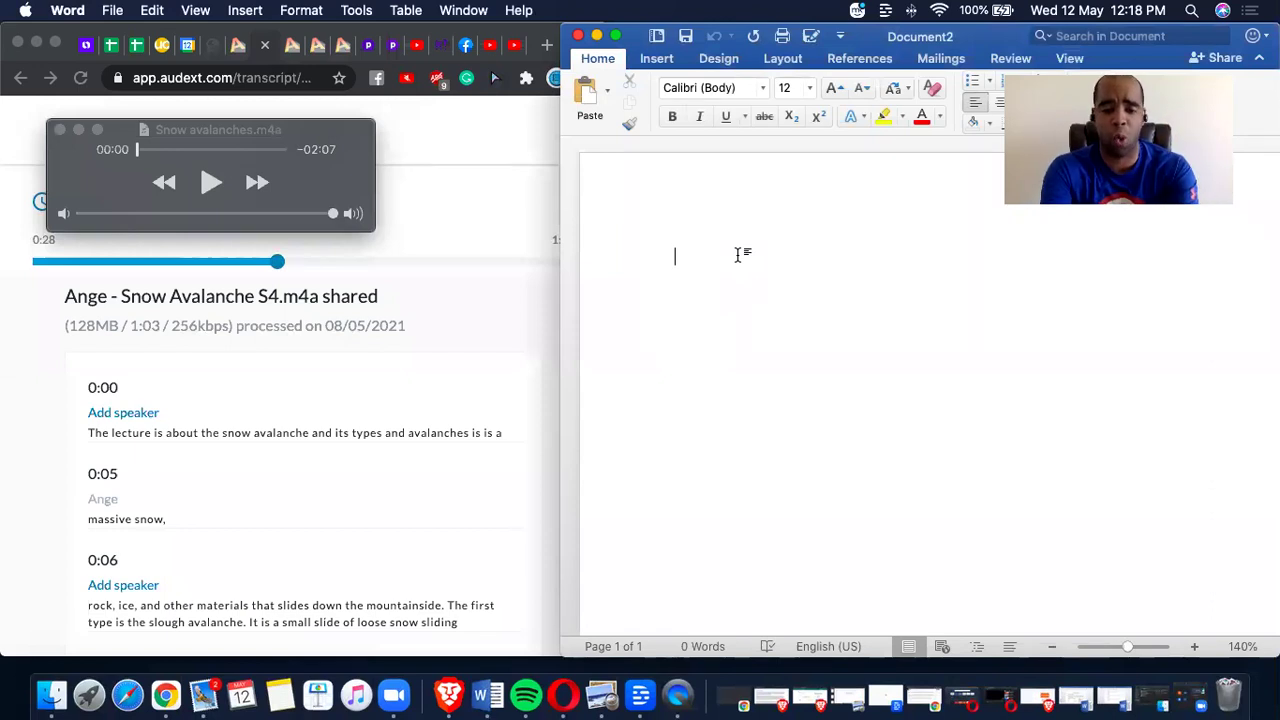
type("Speaking")
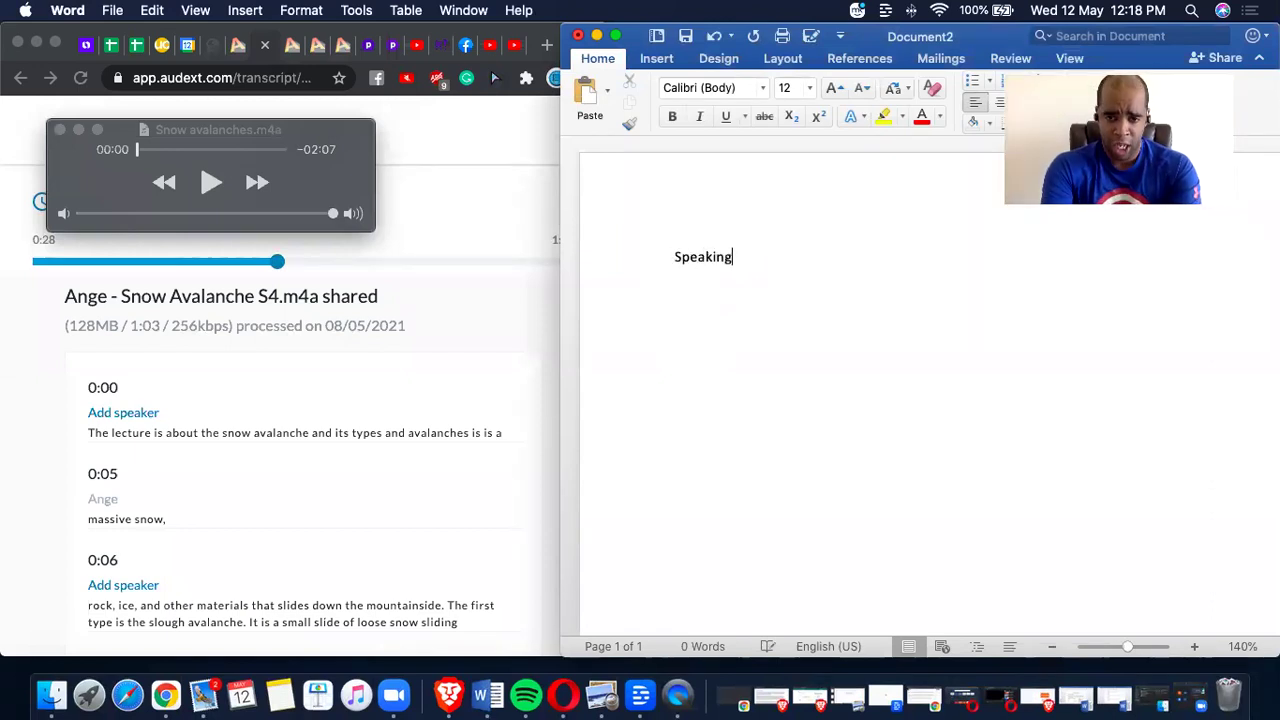
type(" Question 4 -")
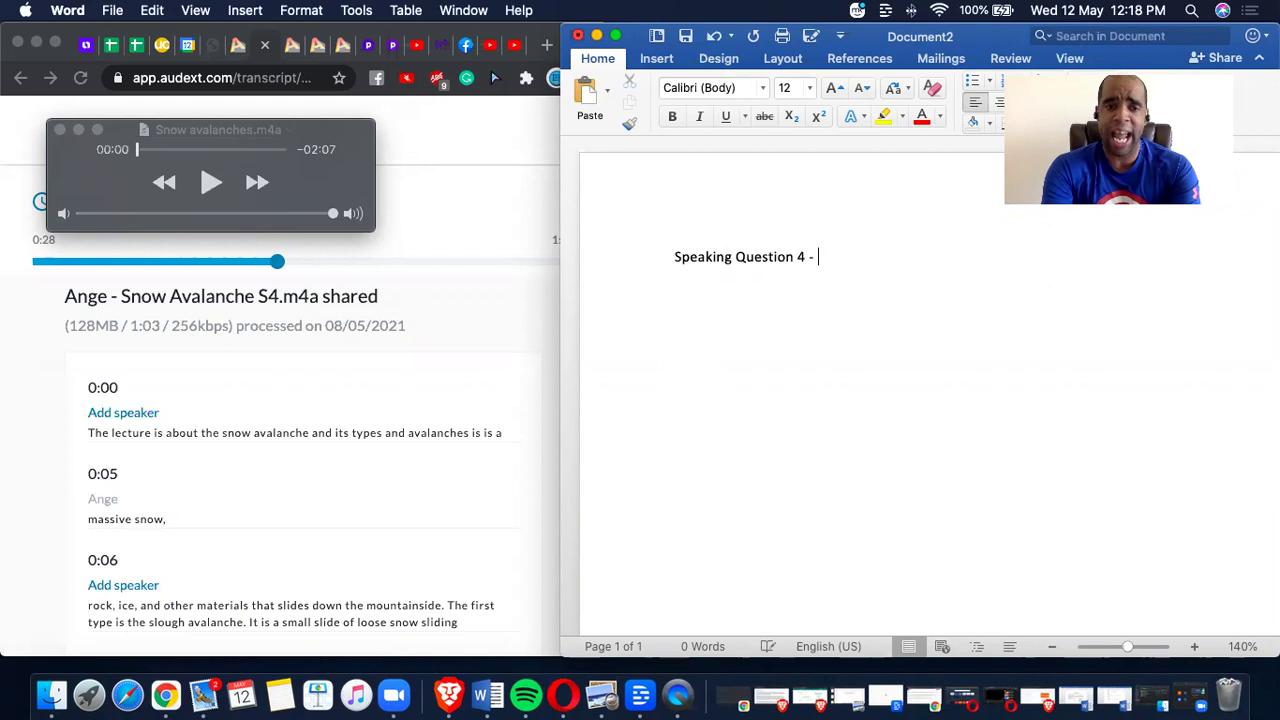
type(" Snow")
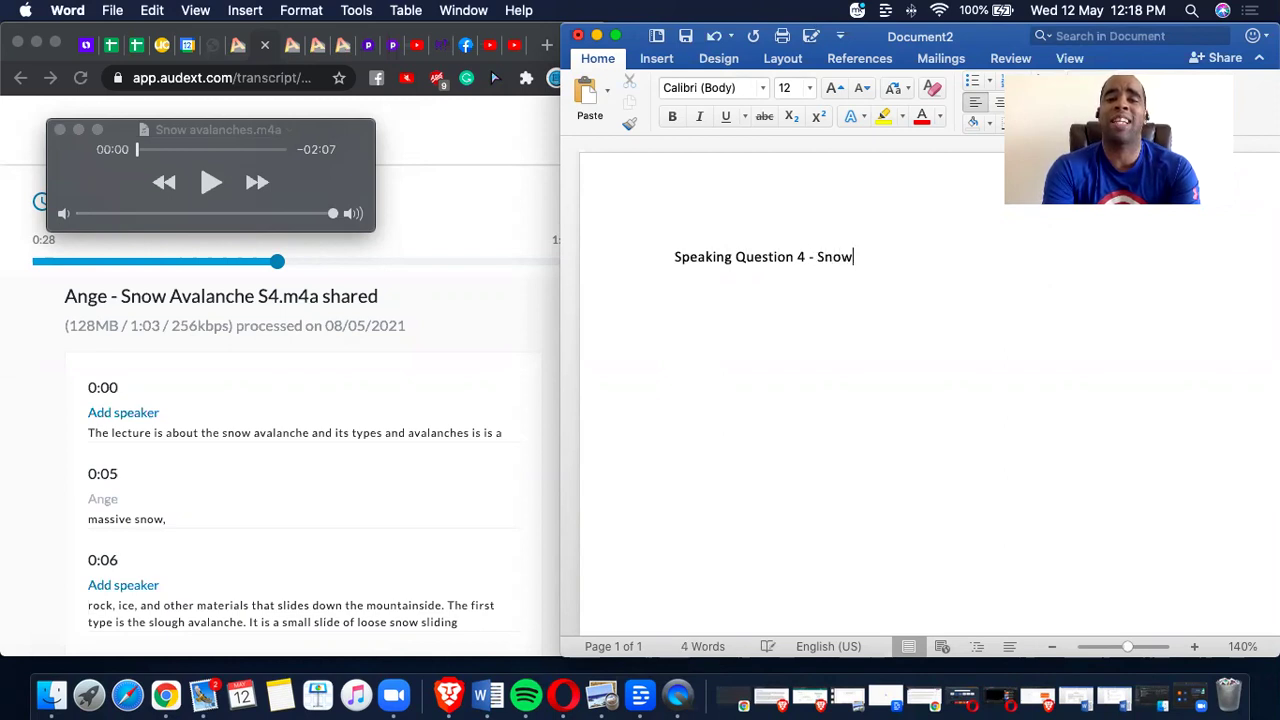
type(" Avalanche")
key("Return")
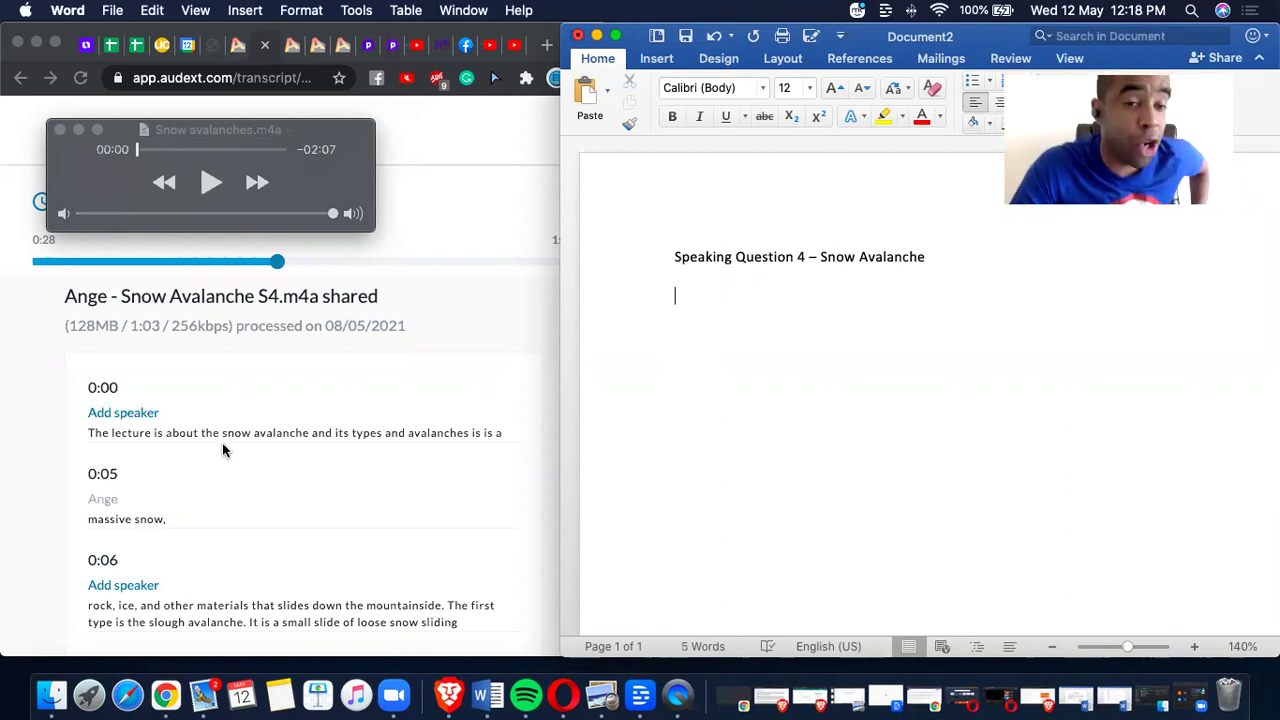
- Move the audio player window clear of the transcript's playback controls and look through the whole snow avalanche transcript
left_click_drag(308, 133, 357, 90)
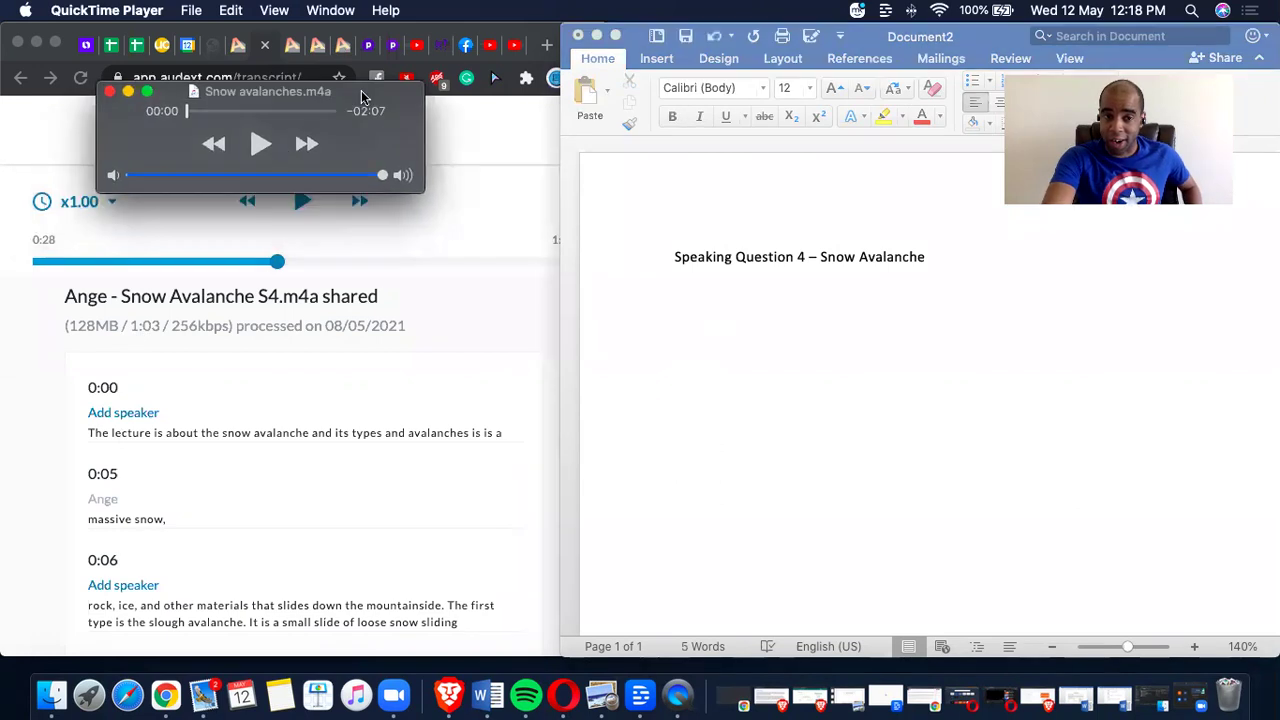
scroll(315, 433, "down", 3)
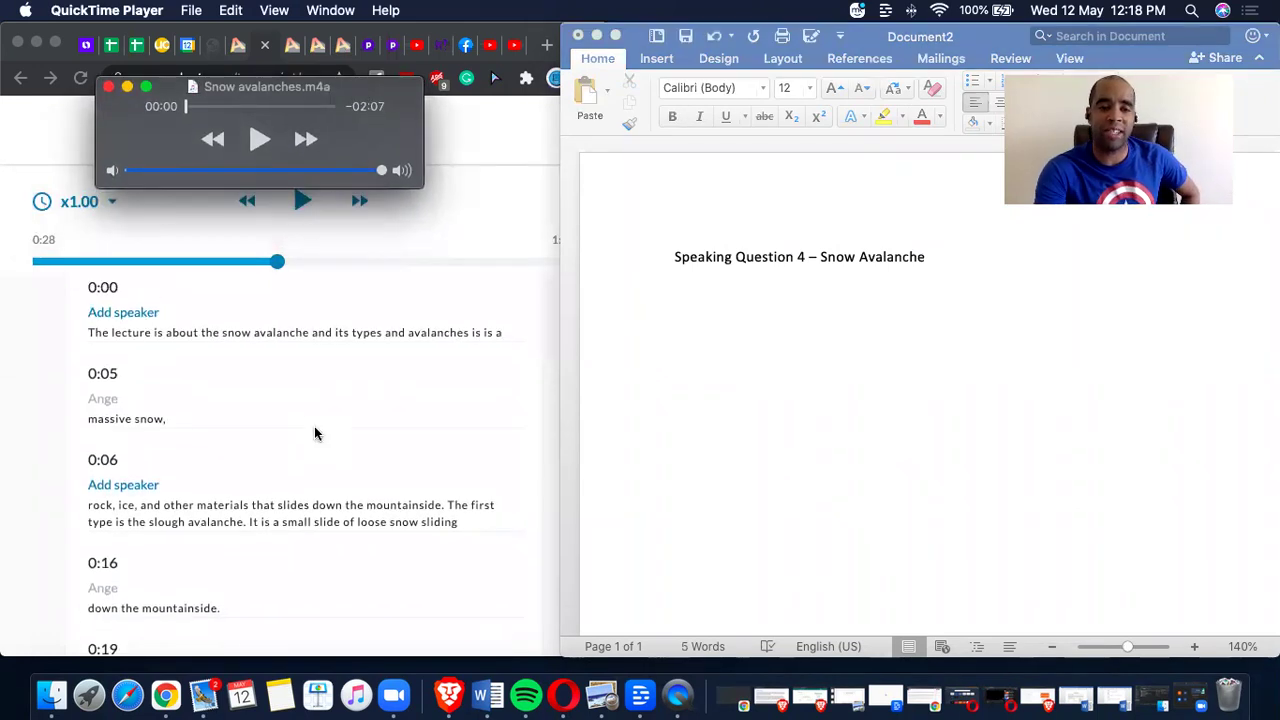
scroll(315, 433, "up", 2)
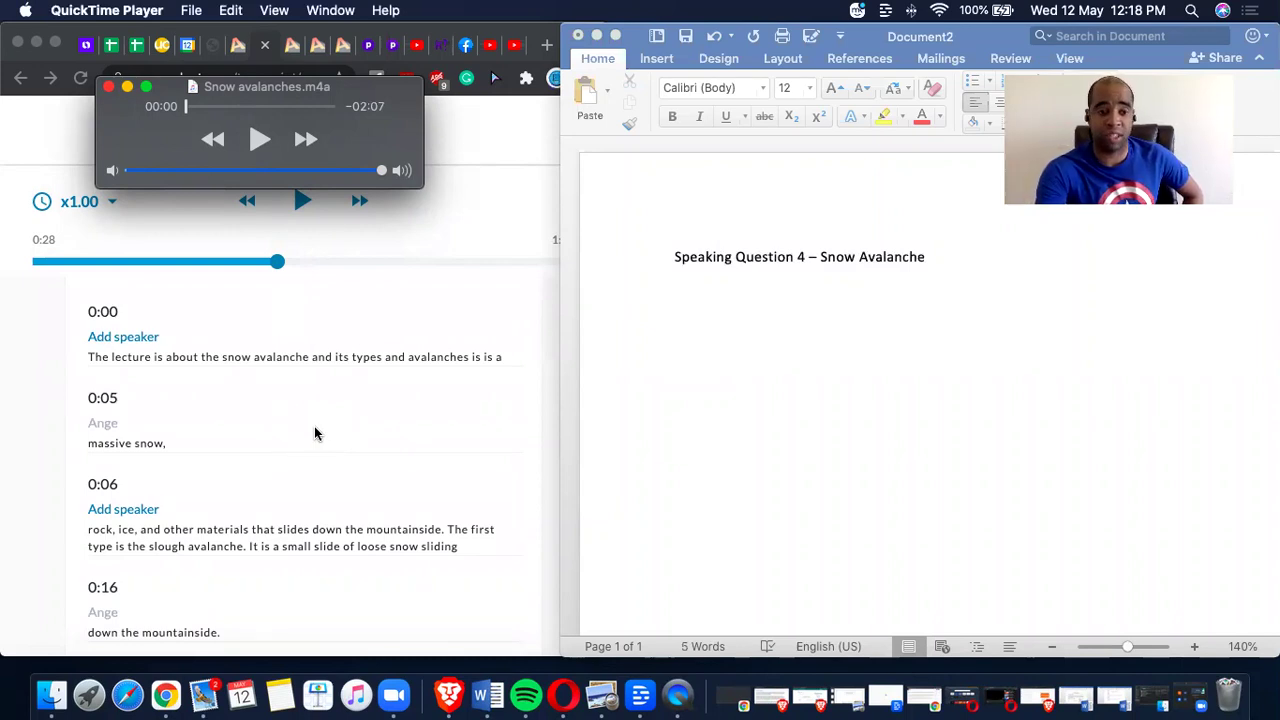
scroll(315, 433, "down", 4)
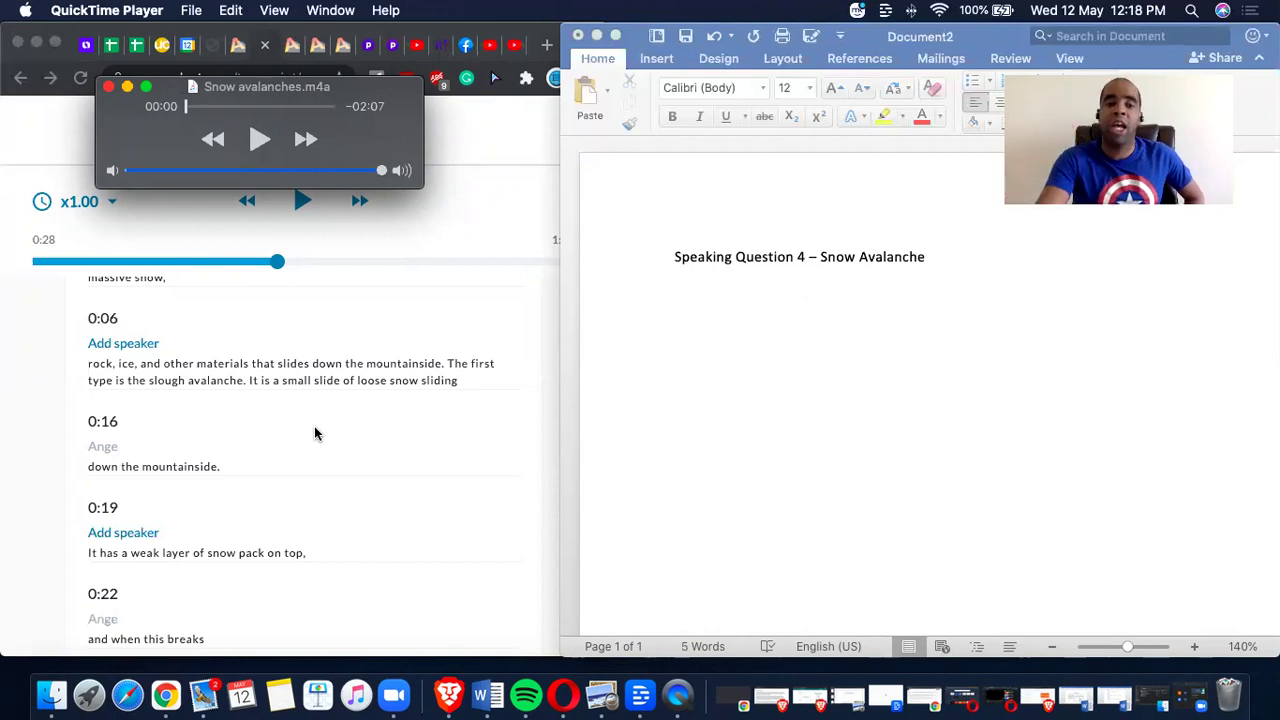
scroll(315, 433, "down", 10)
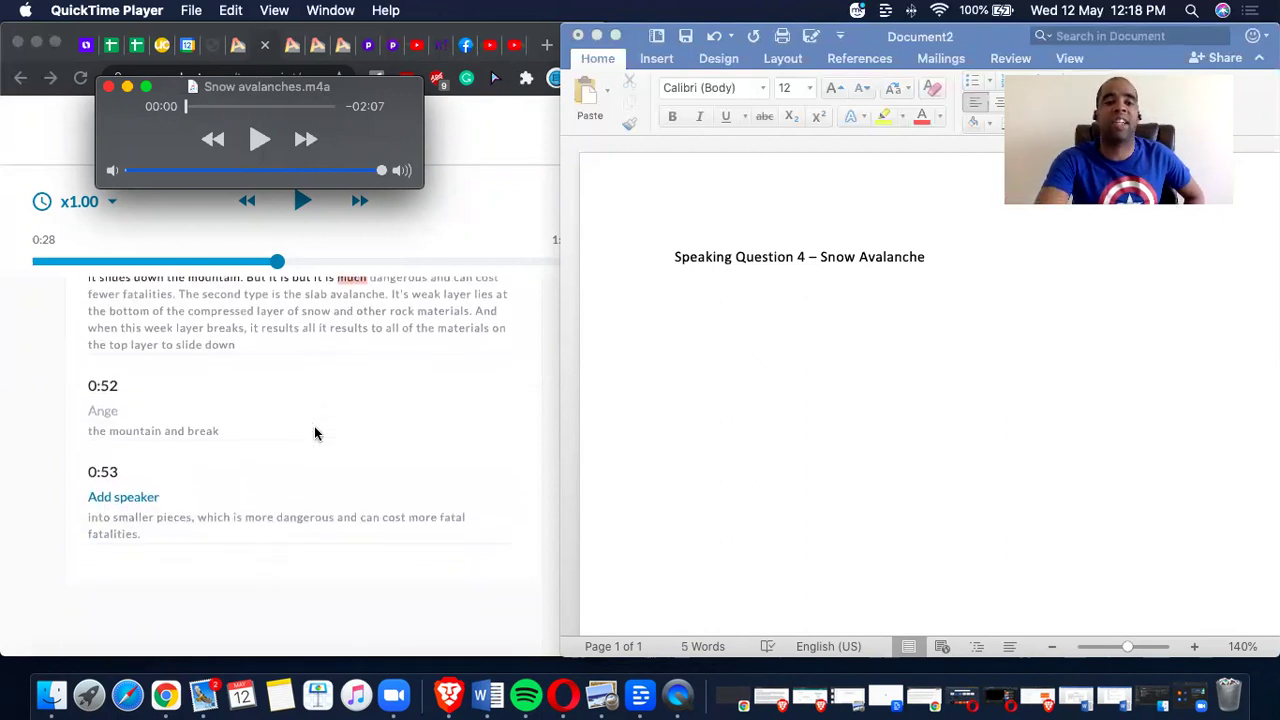
scroll(315, 433, "up", 3)
scroll(314, 433, "up", 10)
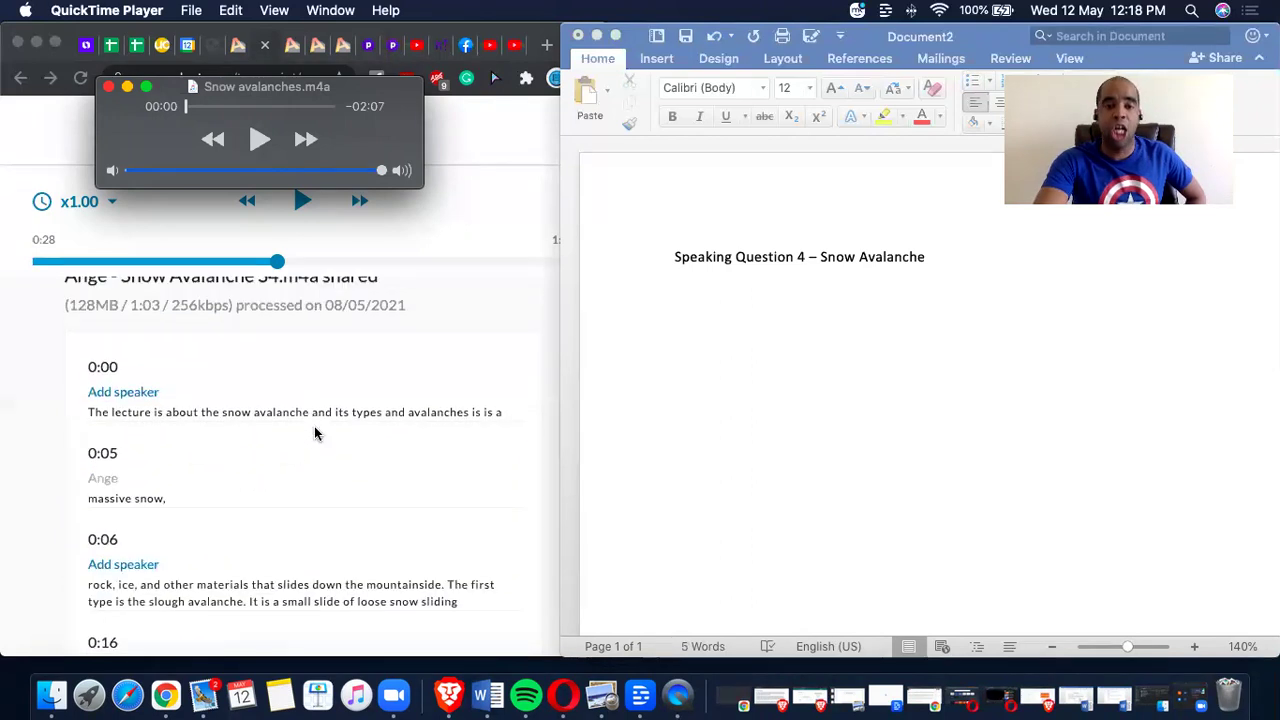
- Play the Snow avalanches recording and note beneath the title "Mass of snow, rock, ice, soil, and other matierla sthat slides down a mountain"
left_click(807, 348)
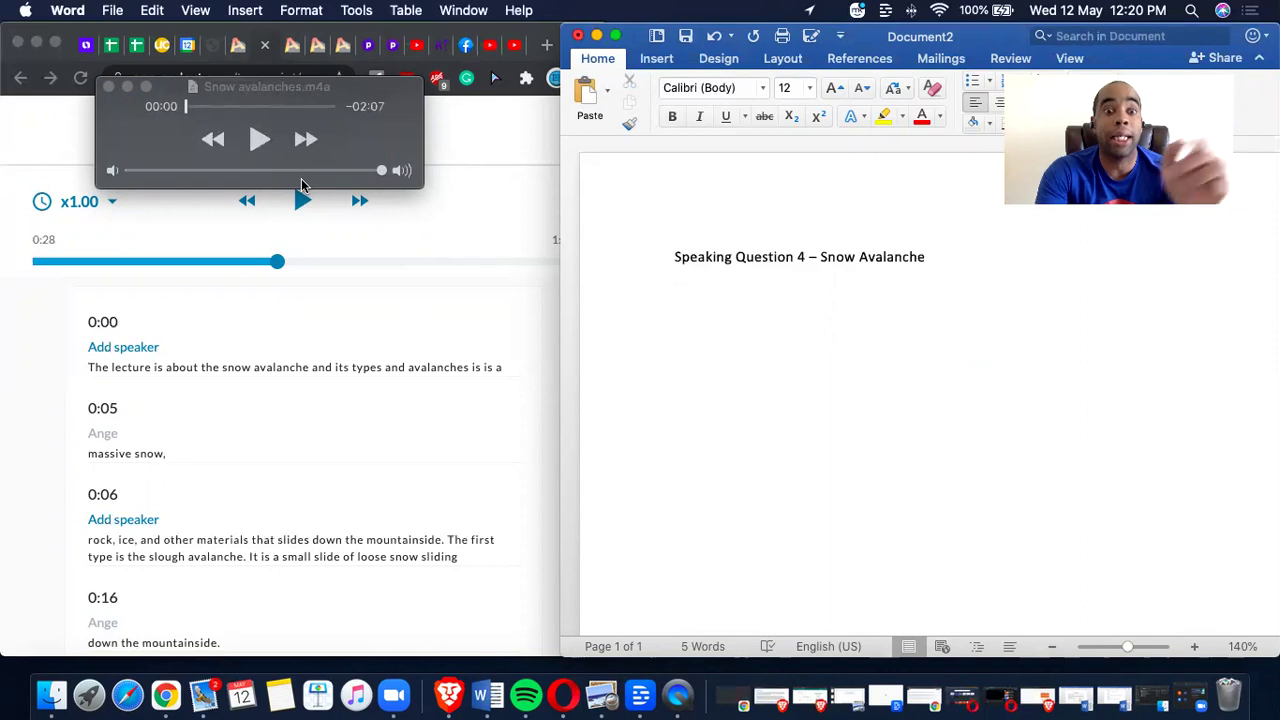
left_click(258, 145)
left_click(677, 329)
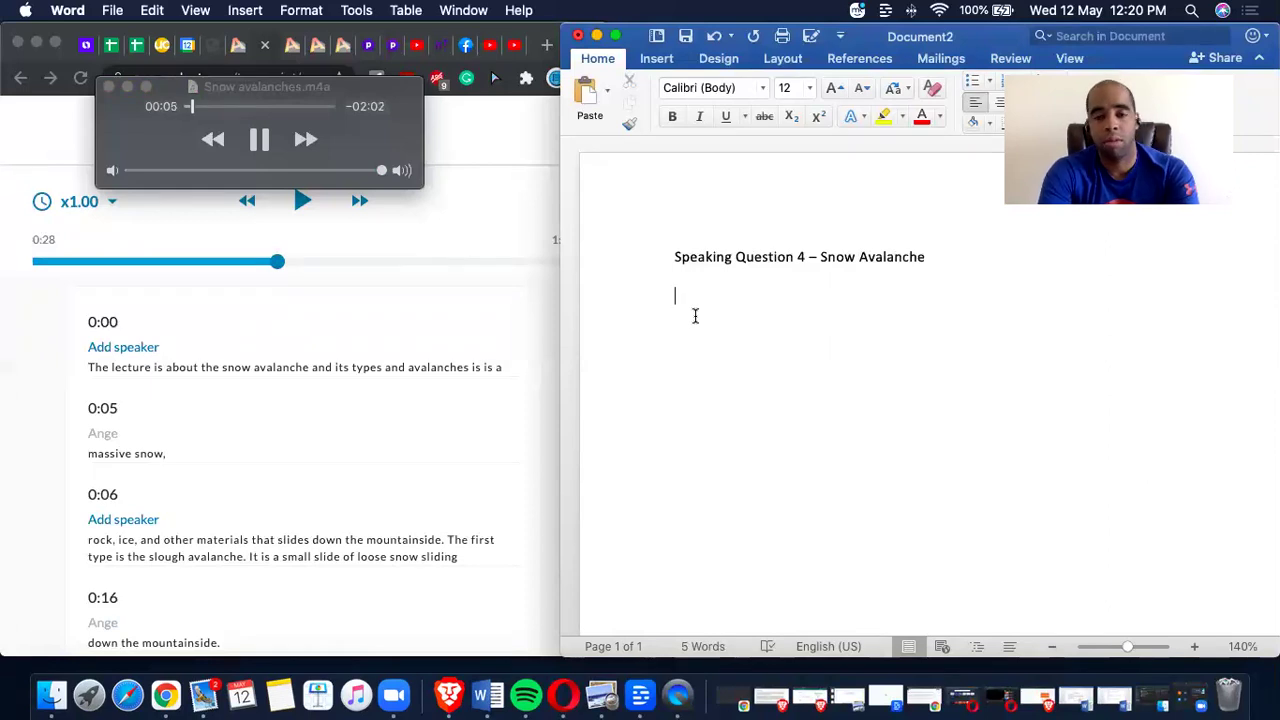
type("4")
key("BackSpace")
type("Mass of snow, rock, ")
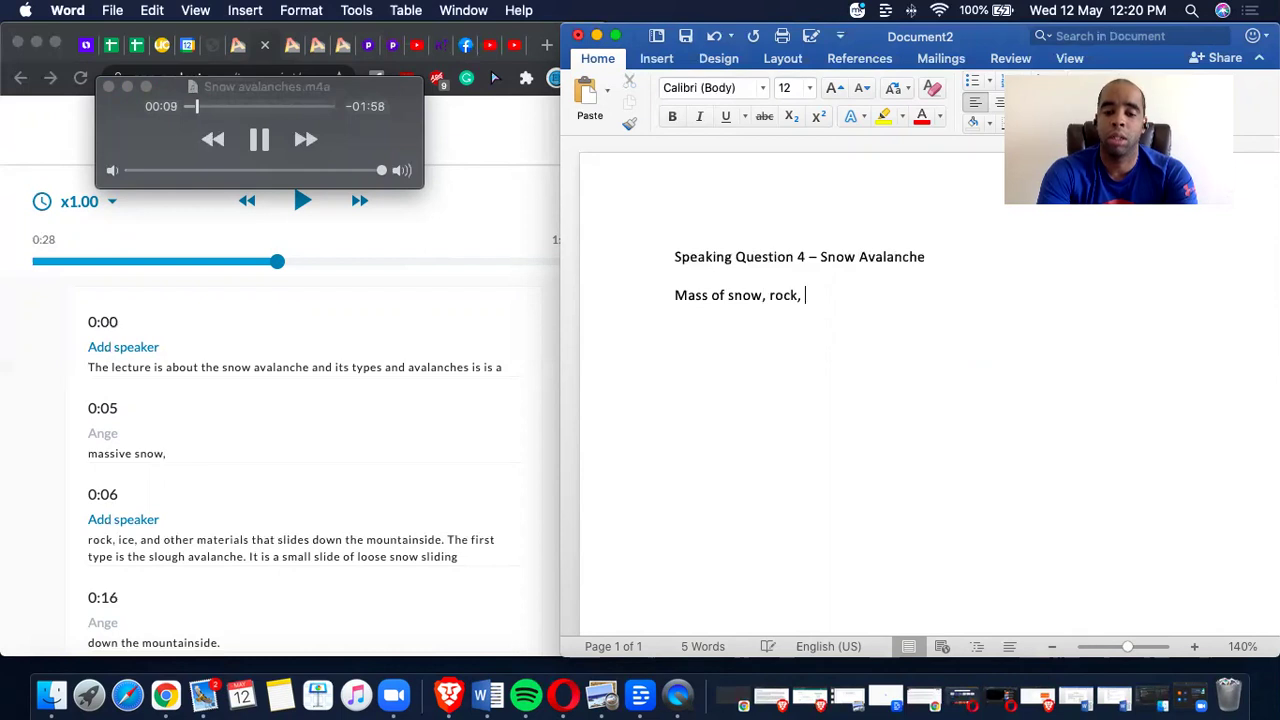
type("ice, soil,")
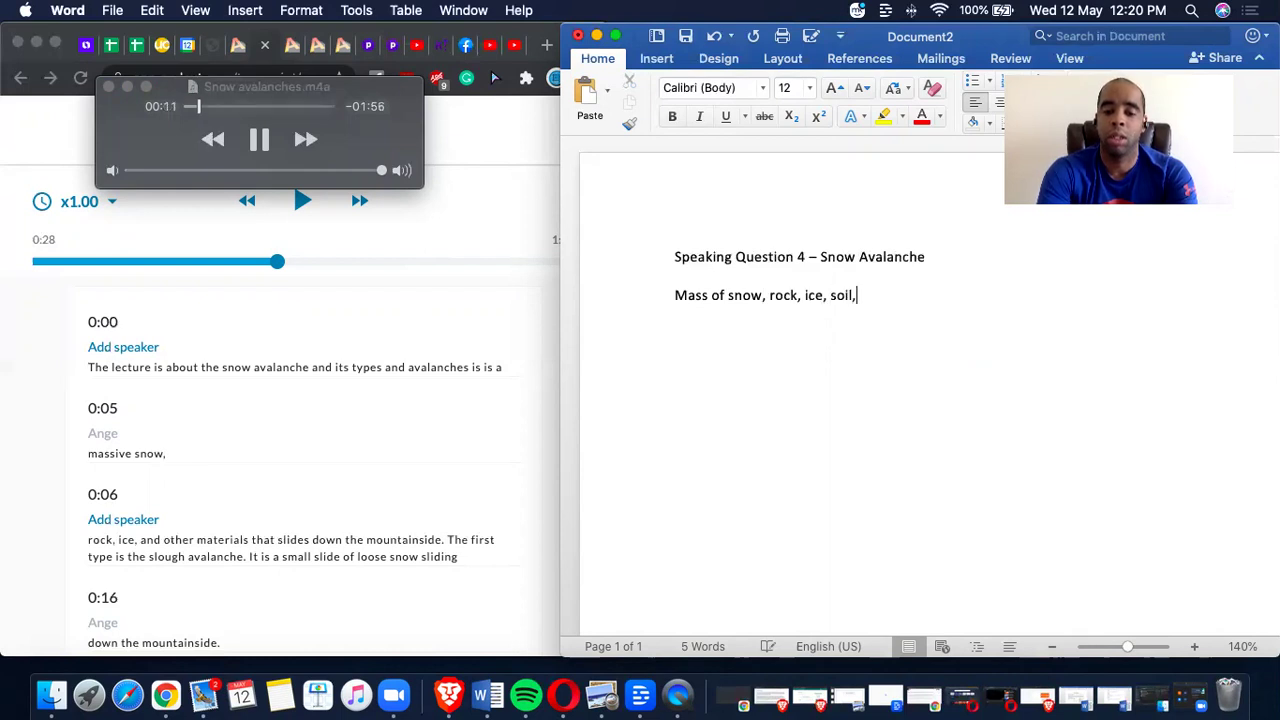
type(" and other matierl")
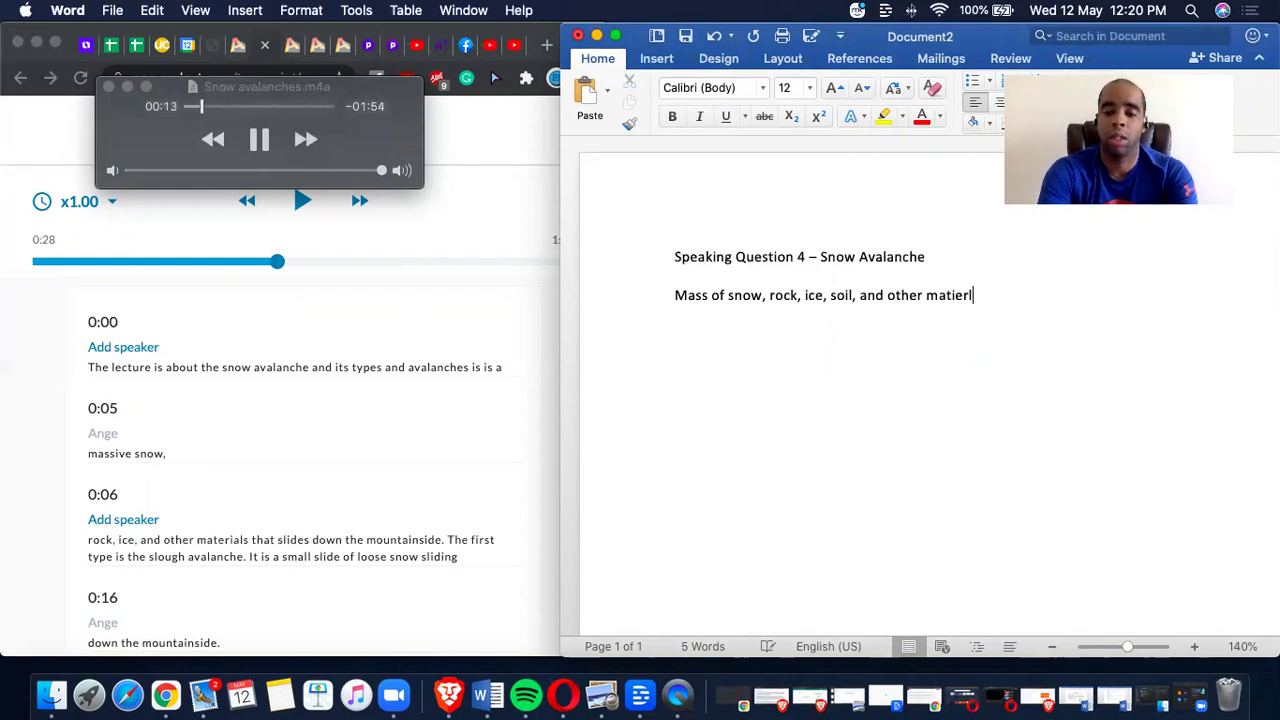
type("a sthat slid")
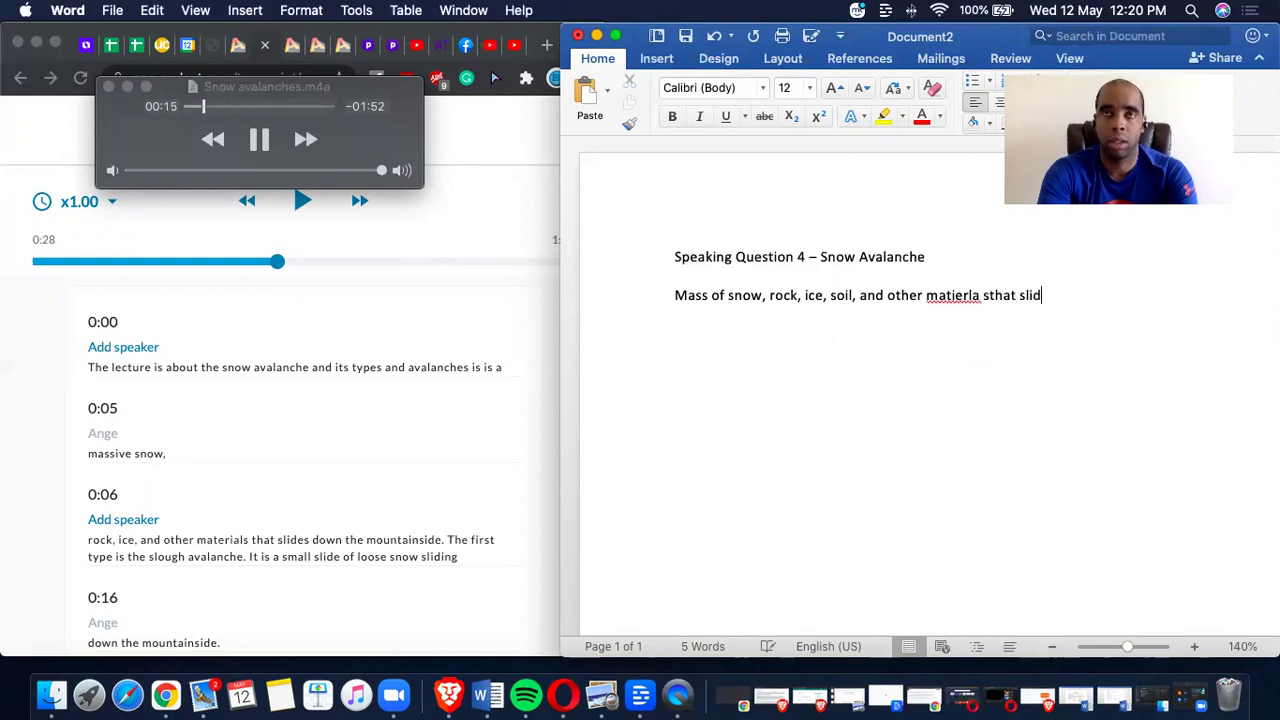
type("es down a mountain")
key("Return")
- Add the line "Two types" below the definition, followed by the headings "Slough" and "Slab" with a gap between them
type("Two types")
key("Return")
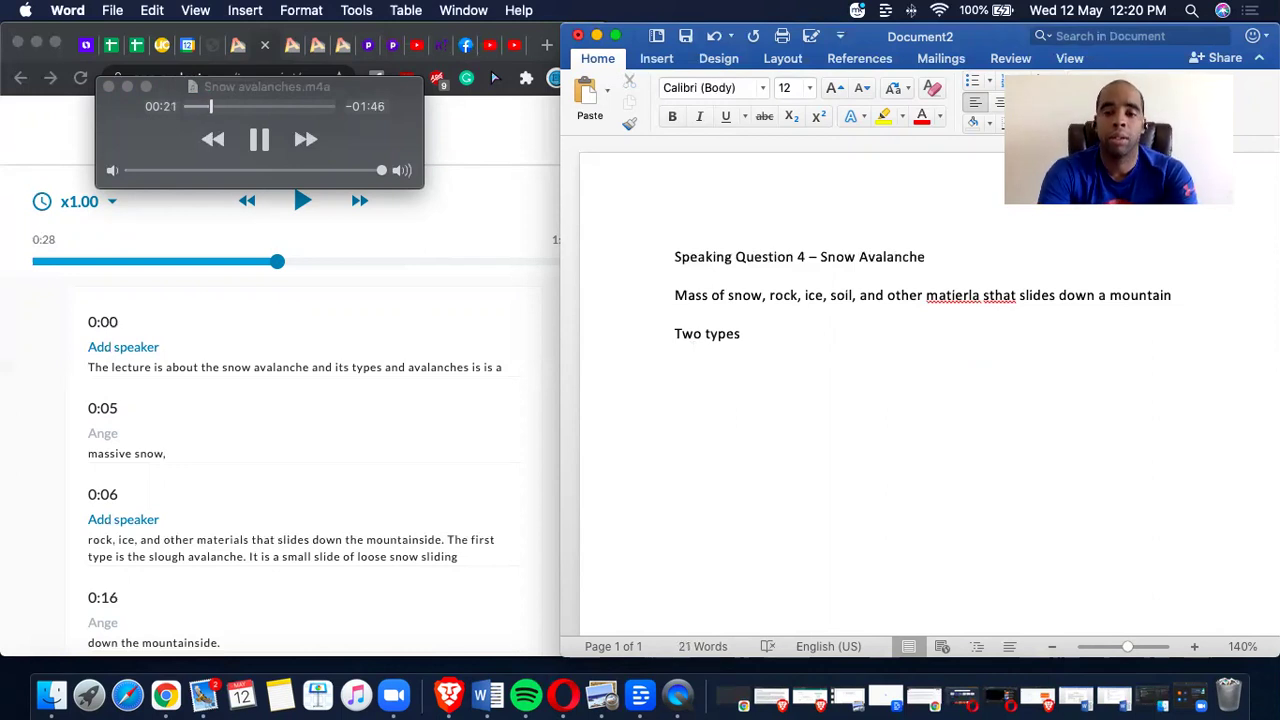
type("slough")
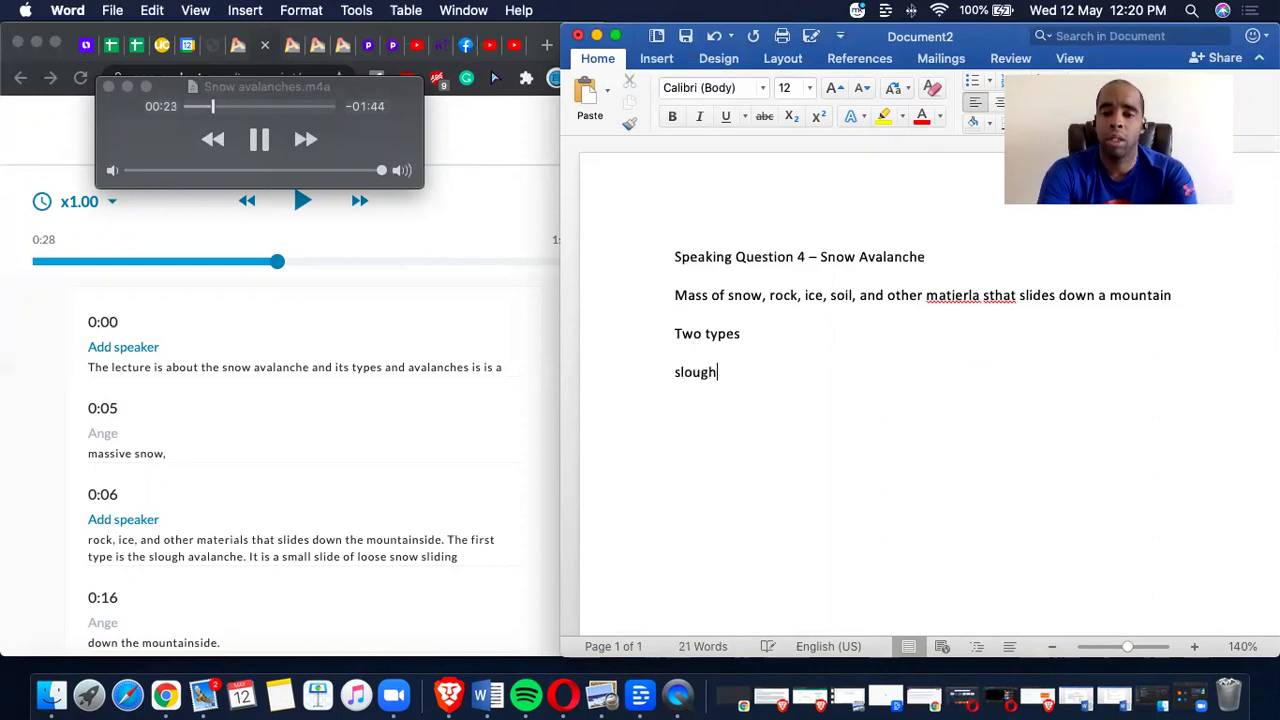
key("Return")
key("Return")
type("slab")
key("Return")
- Start a dashed list under Slough with "Is a small slide of loose snow sliding down mountain" and "Weak layer is on top"
left_click(729, 378)
key("Return")
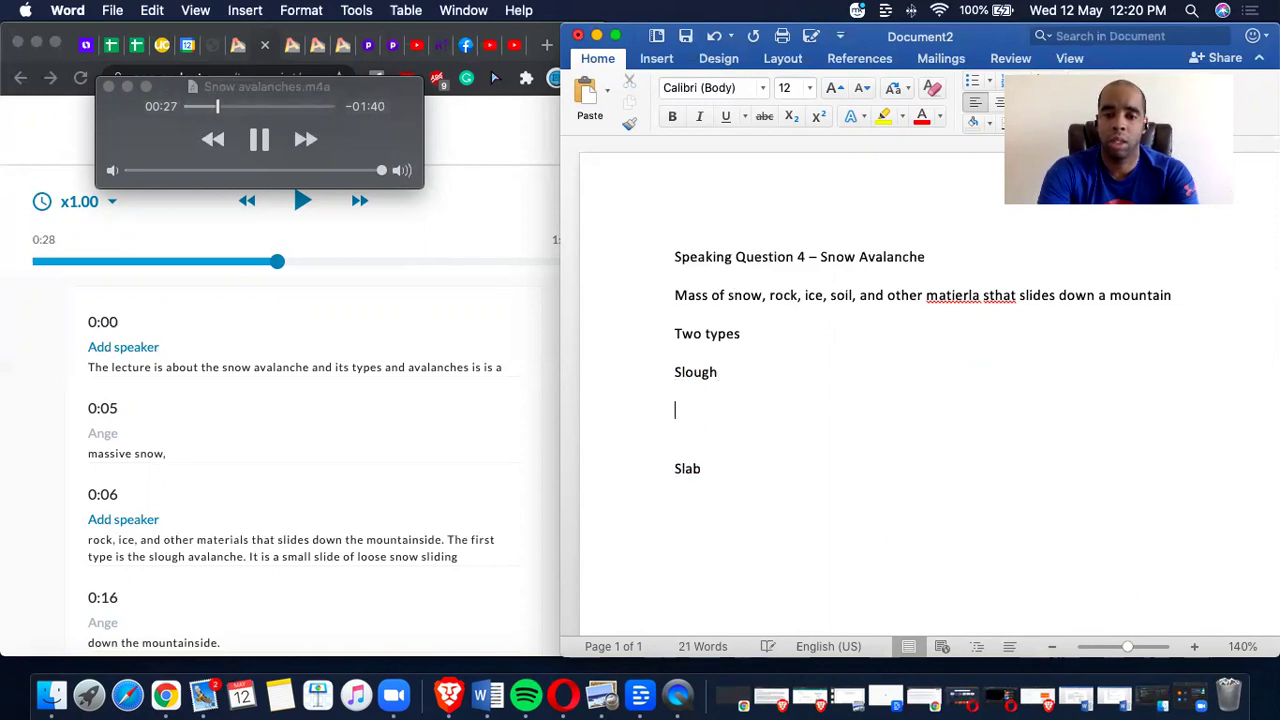
type("-")
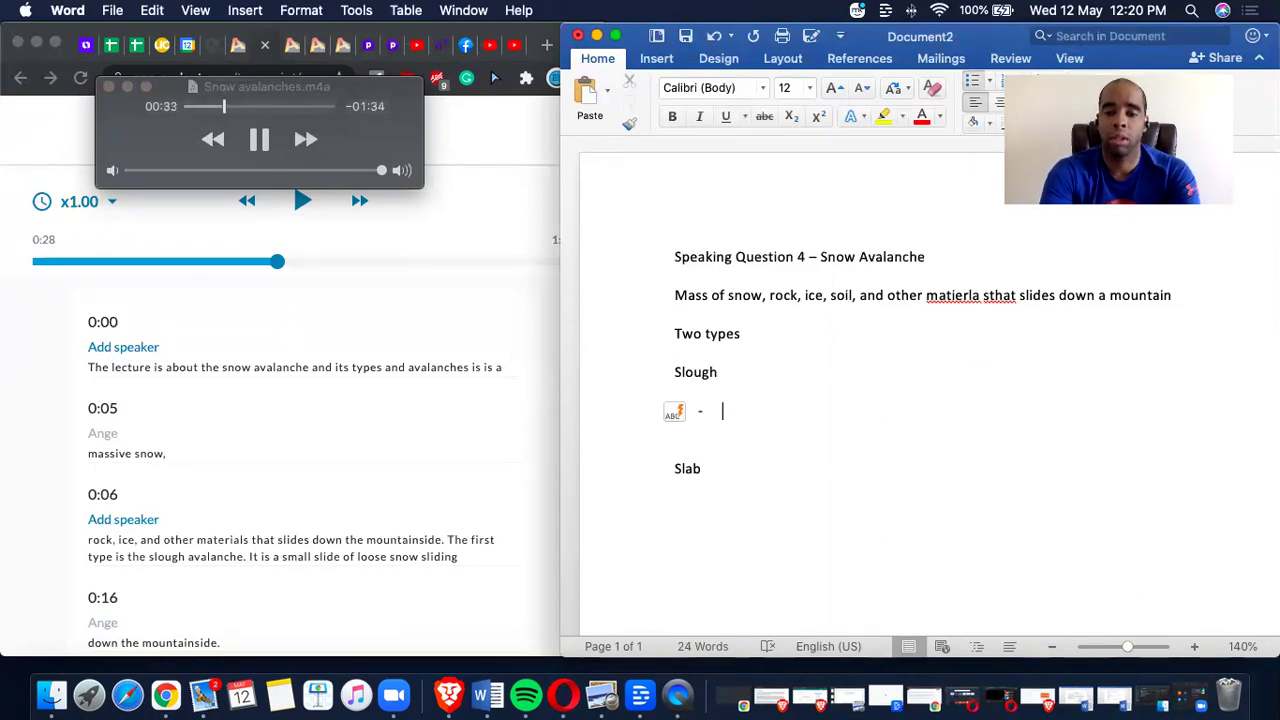
type("Is a small sl")
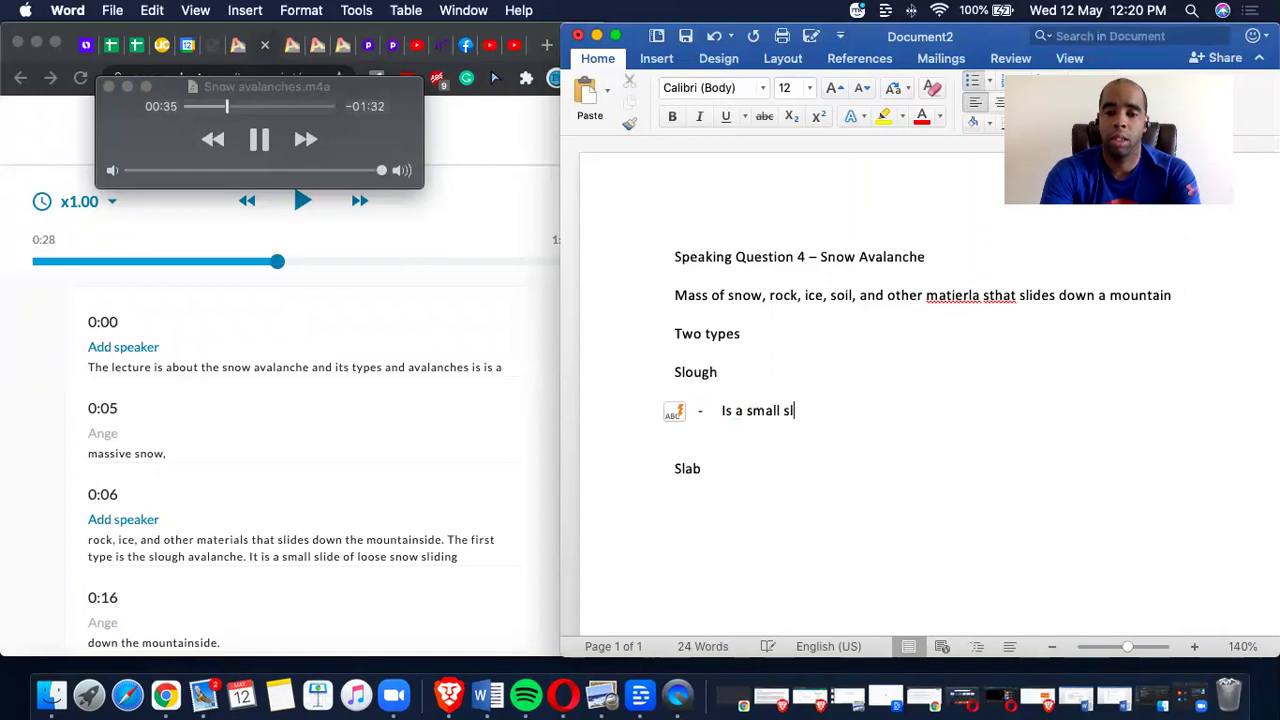
type("ide of ")
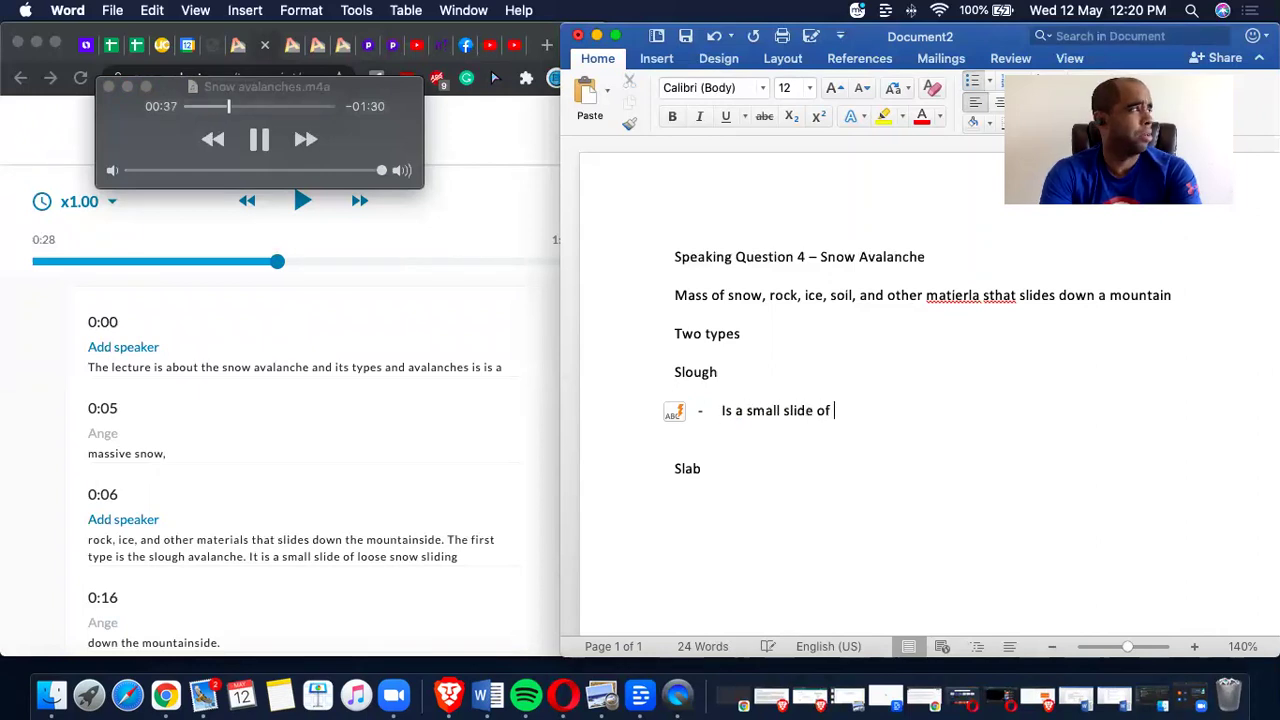
type("loose snow slidin")
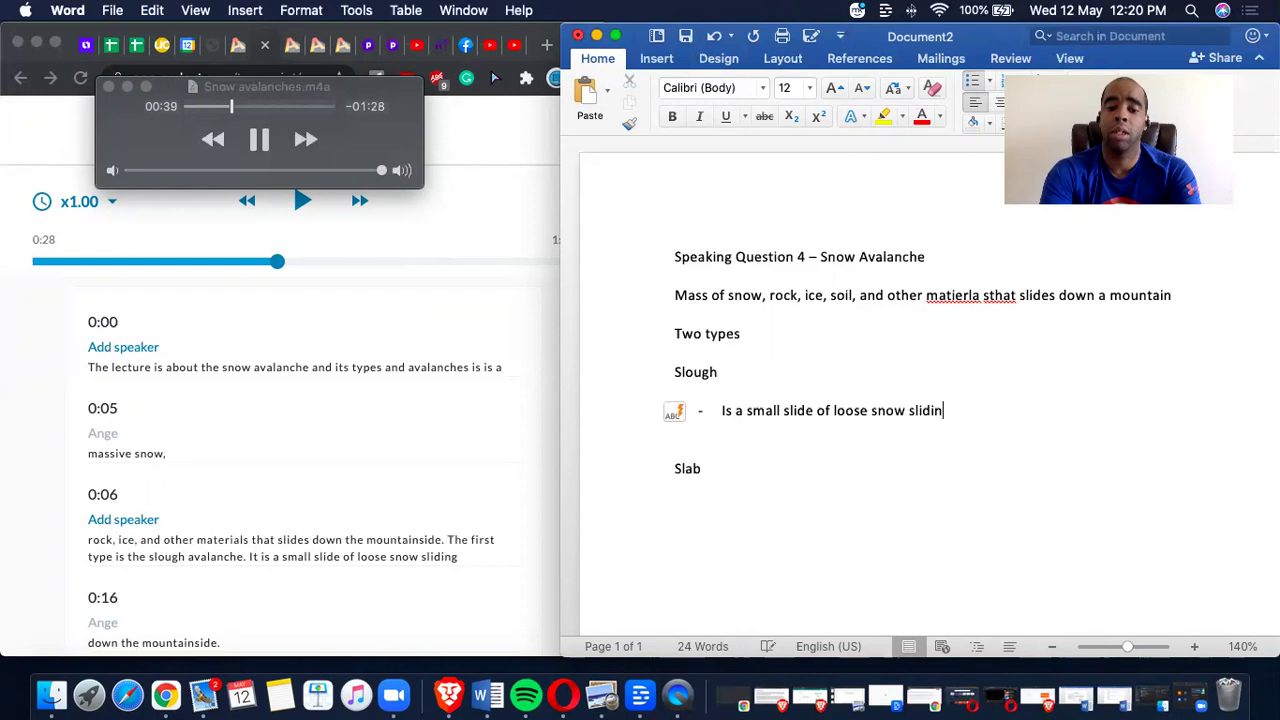
type("g down mountain")
key("Return")
type("Weak la")
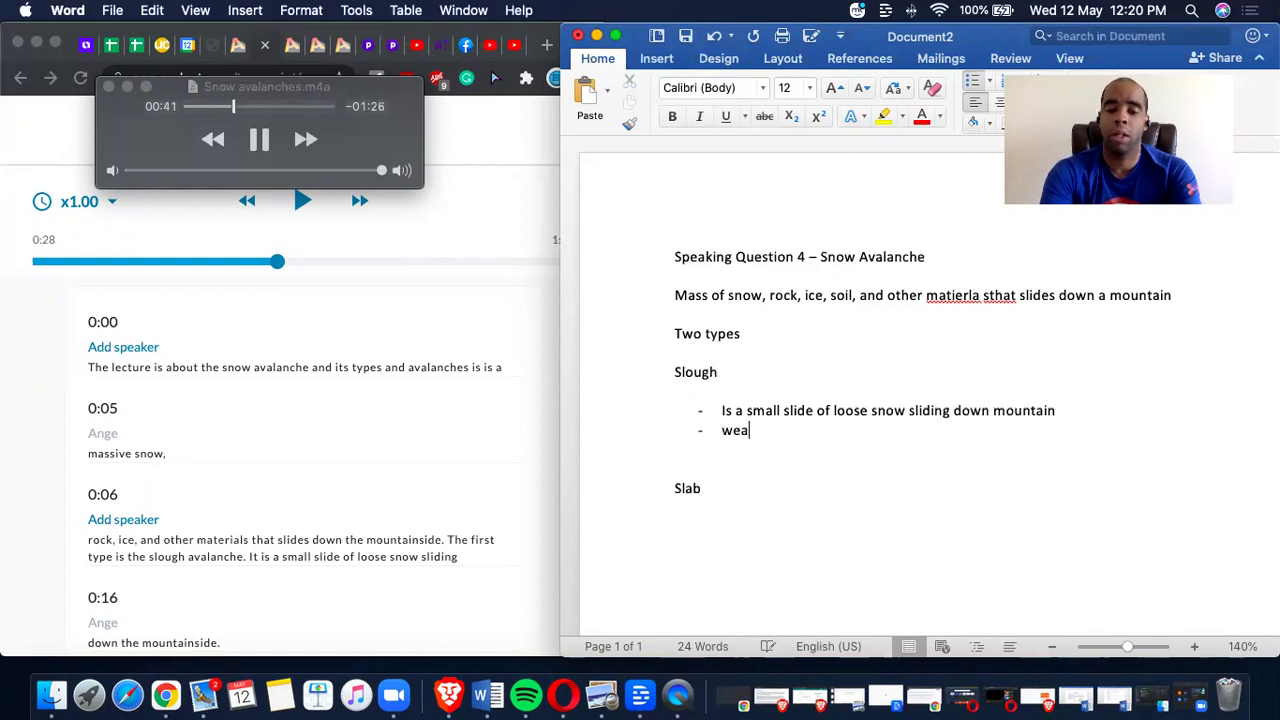
type("yer is on top")
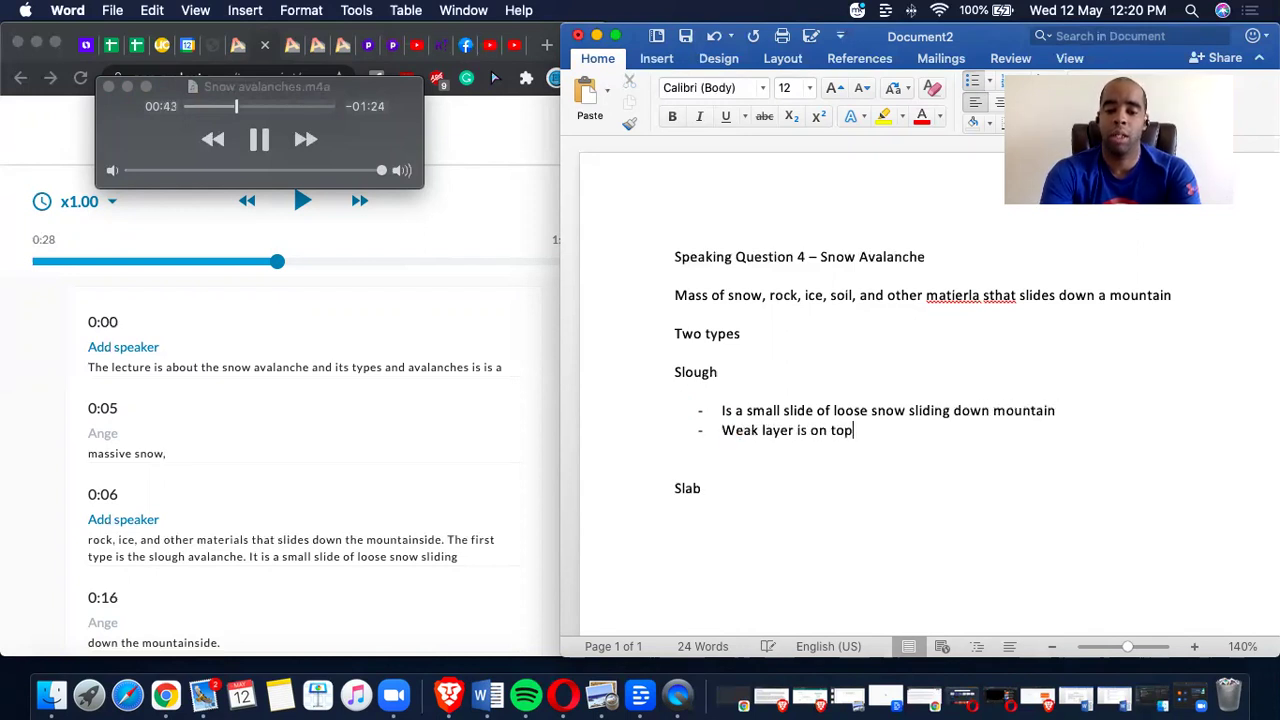
key("Return")
- Add Slough points "When it breaks, only small amount of snow becomes unstable" and "Then starts sliding, fans outward as it goes down"
type("When it breaks")
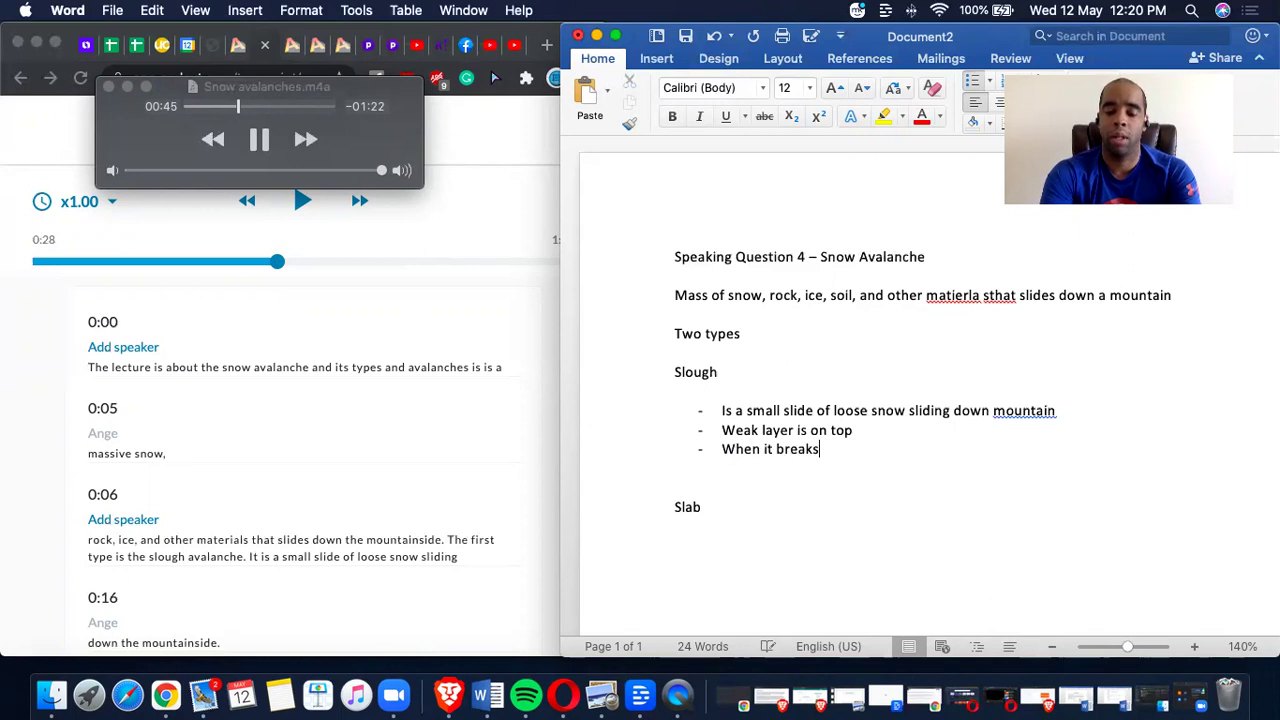
type(", only small am")
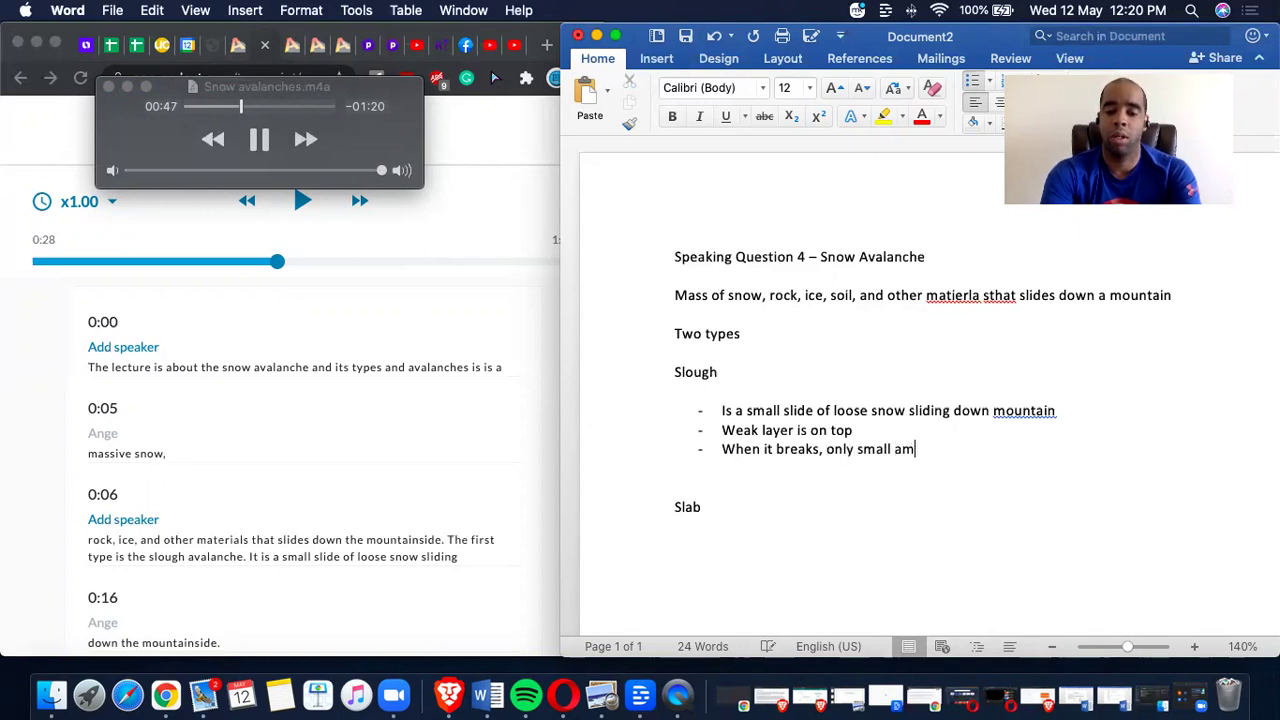
type("ount of snow becomes unstable")
key("Return")
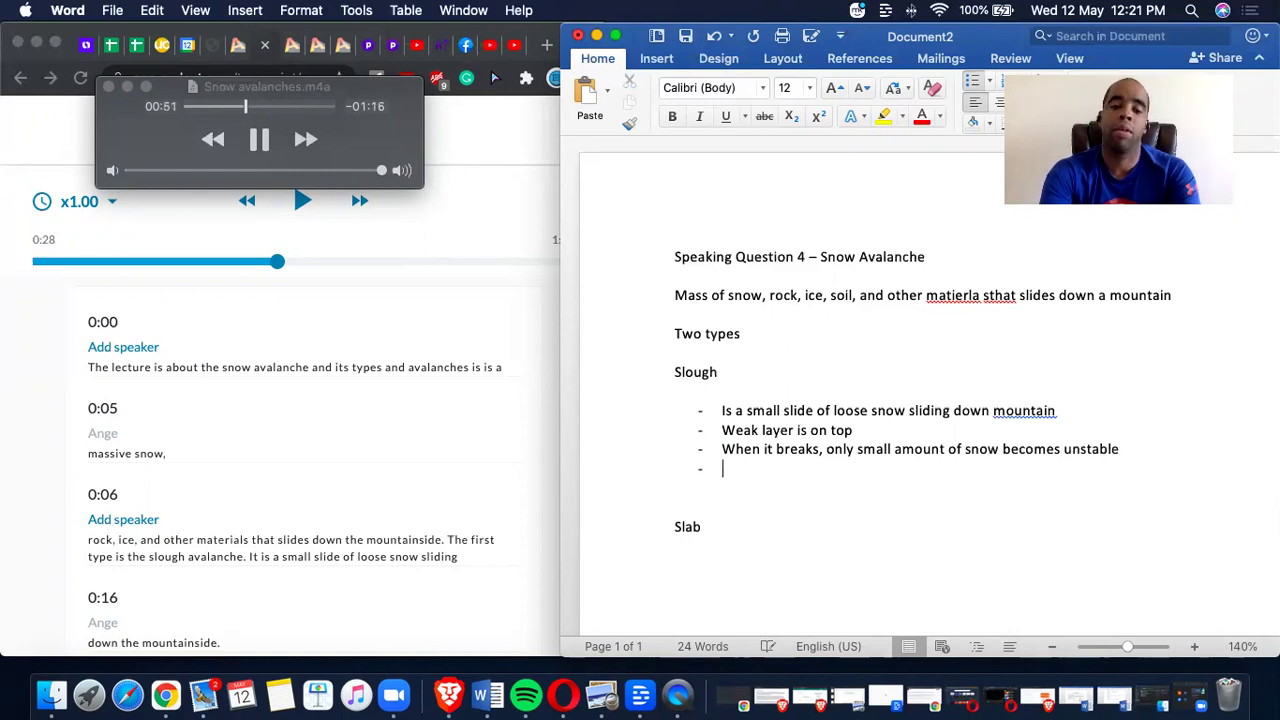
type("Then starts slid")
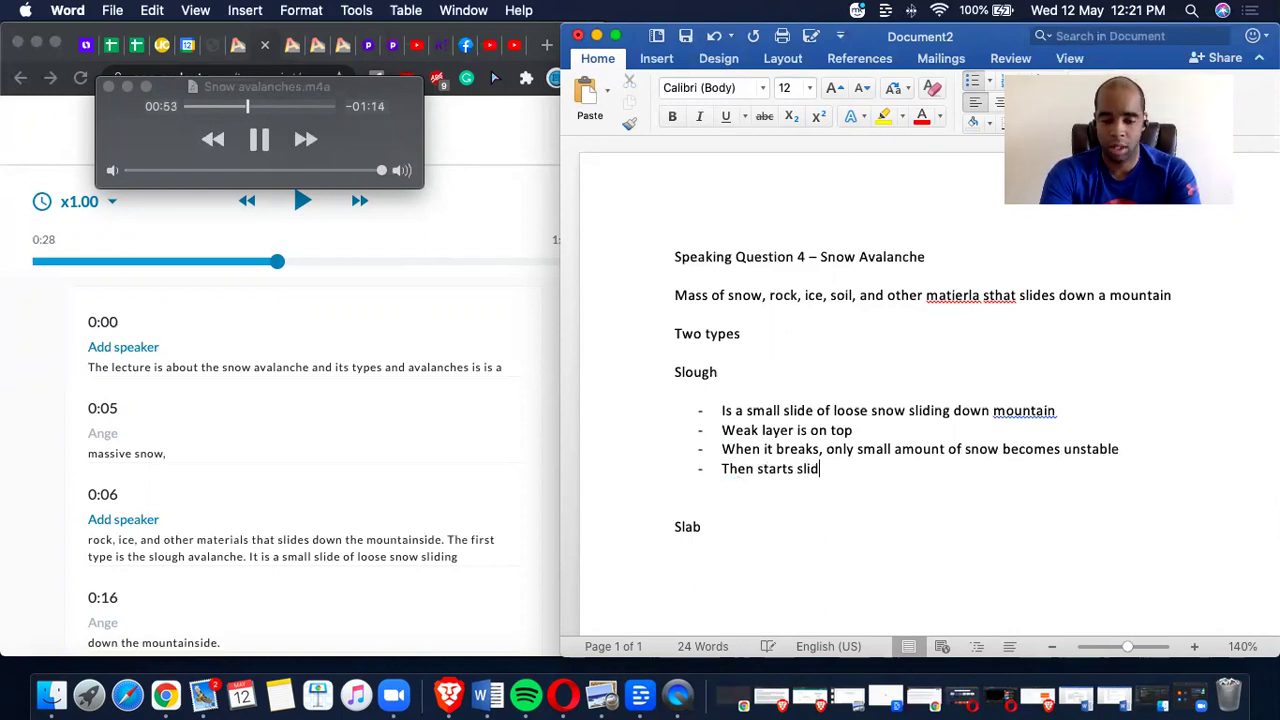
type("ing, fans outward ")
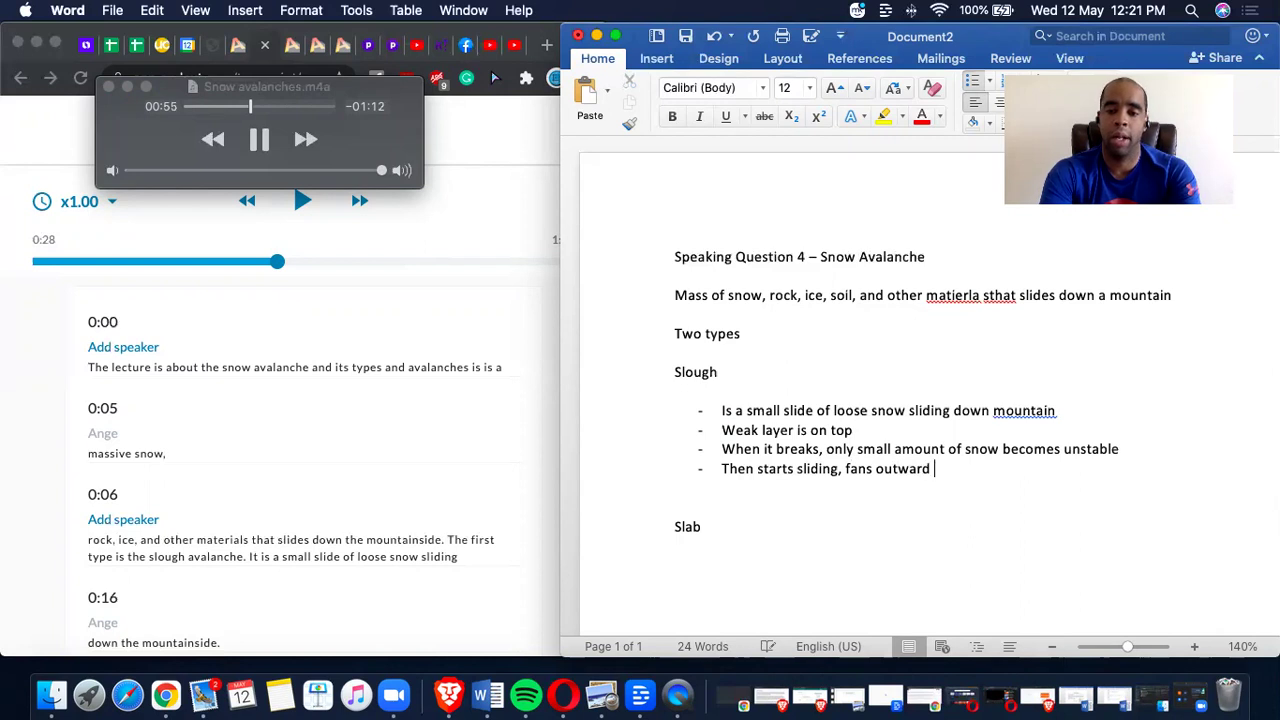
type("as it goes down")
key("Return")
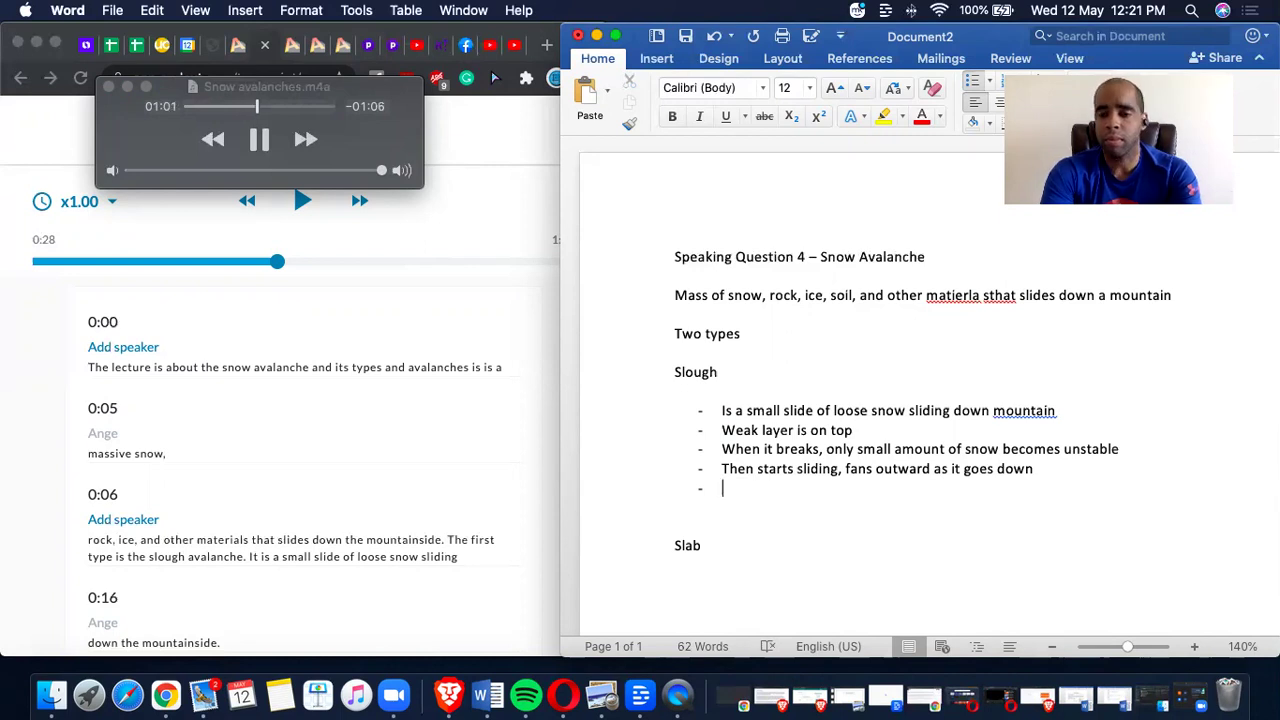
- Finish the Slough list with the points "Much less dangerous than slab" and "Few injuries and fatailities result"
type("Much less dangerous than slab")
key("Return")
type("Few injuries and fatailities result")
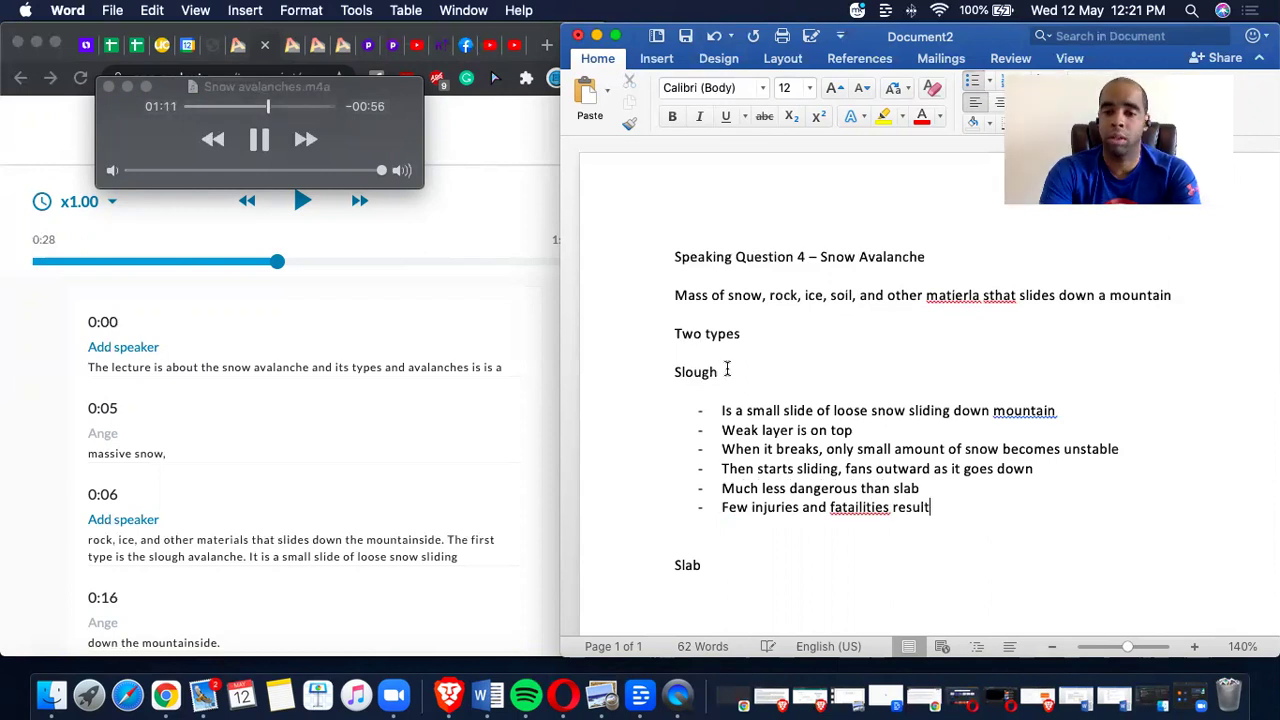
- Start a dashed list under the Slab heading with the point "Much different" and open a second list item
scroll(726, 450, "down", 1)
left_click(710, 540)
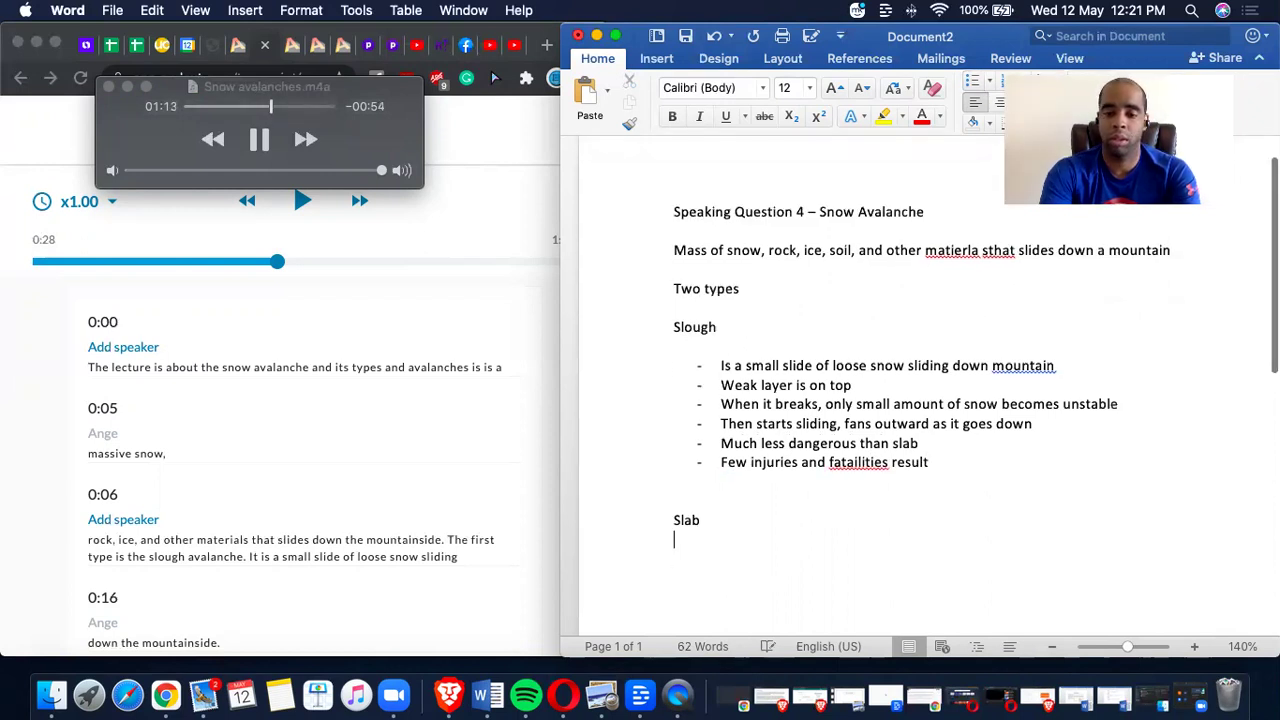
type("- ")
type("Much different")
key("Return")
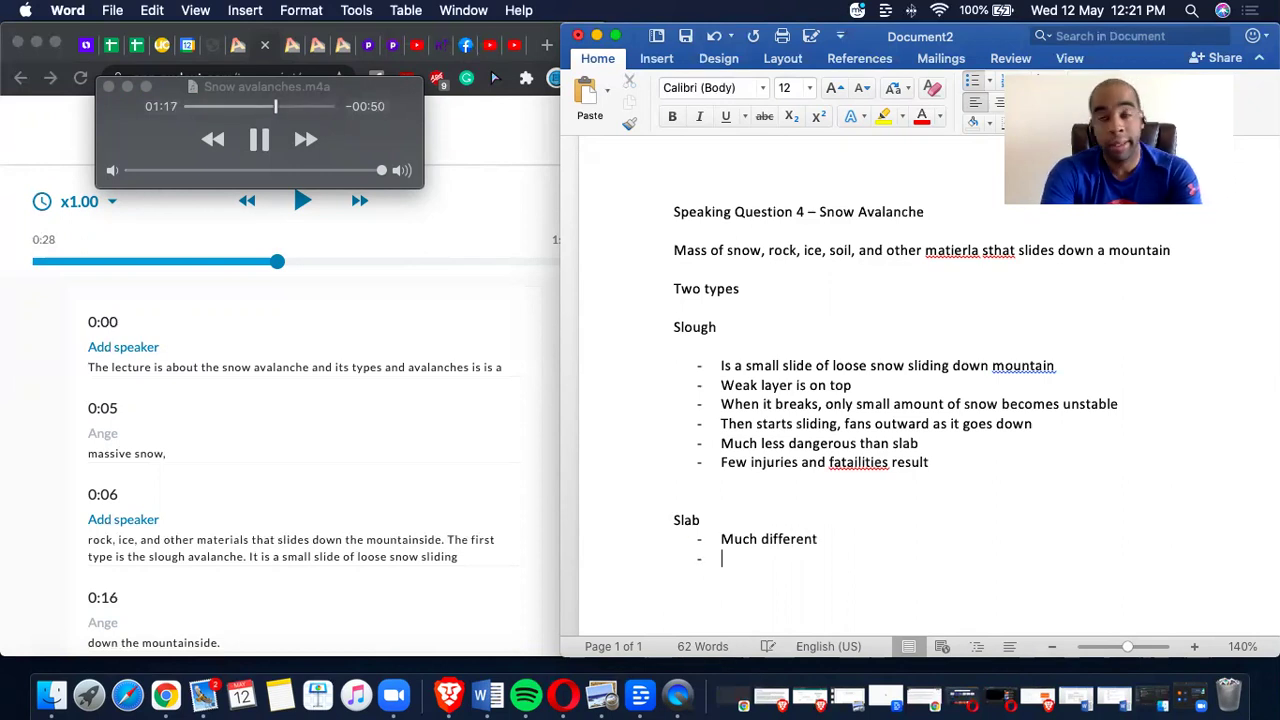
- Add Slab points "Occur when weak layer lies lower down in pack" and "Weak layer covered with other layers of snow and rock"
type("Occur wh")
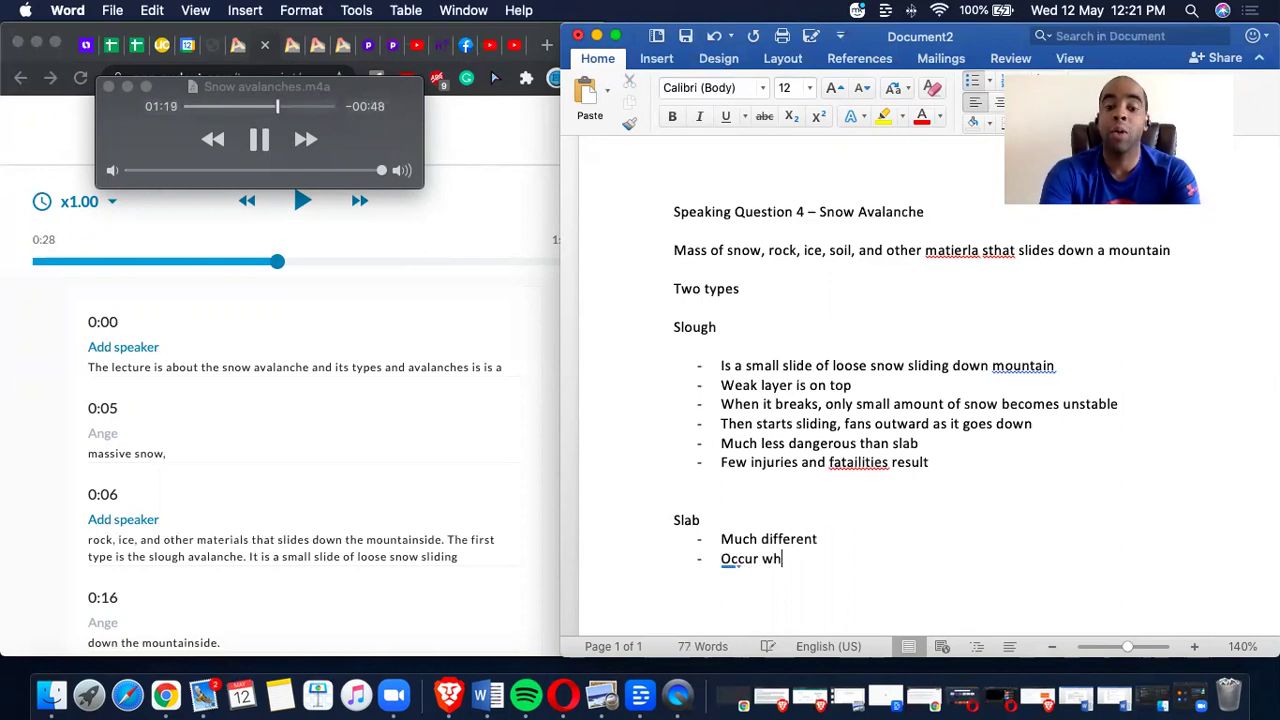
type("en weak layer ")
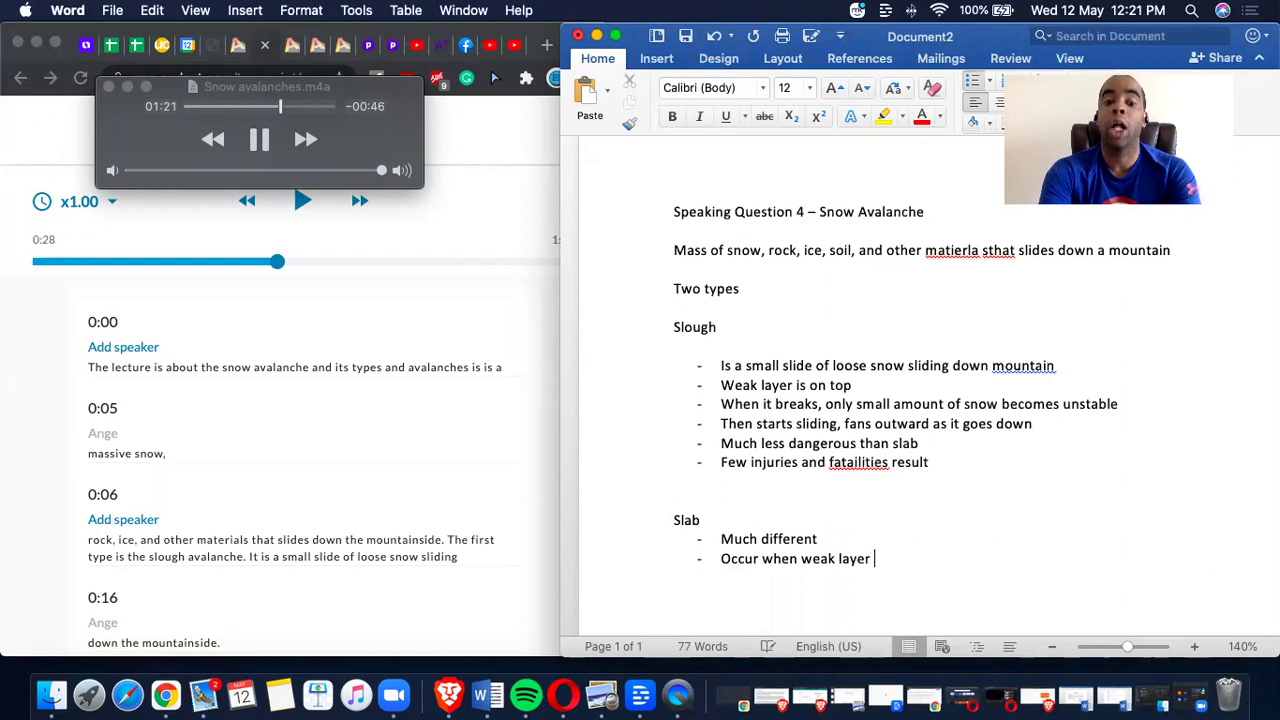
type("lies lower down in pack")
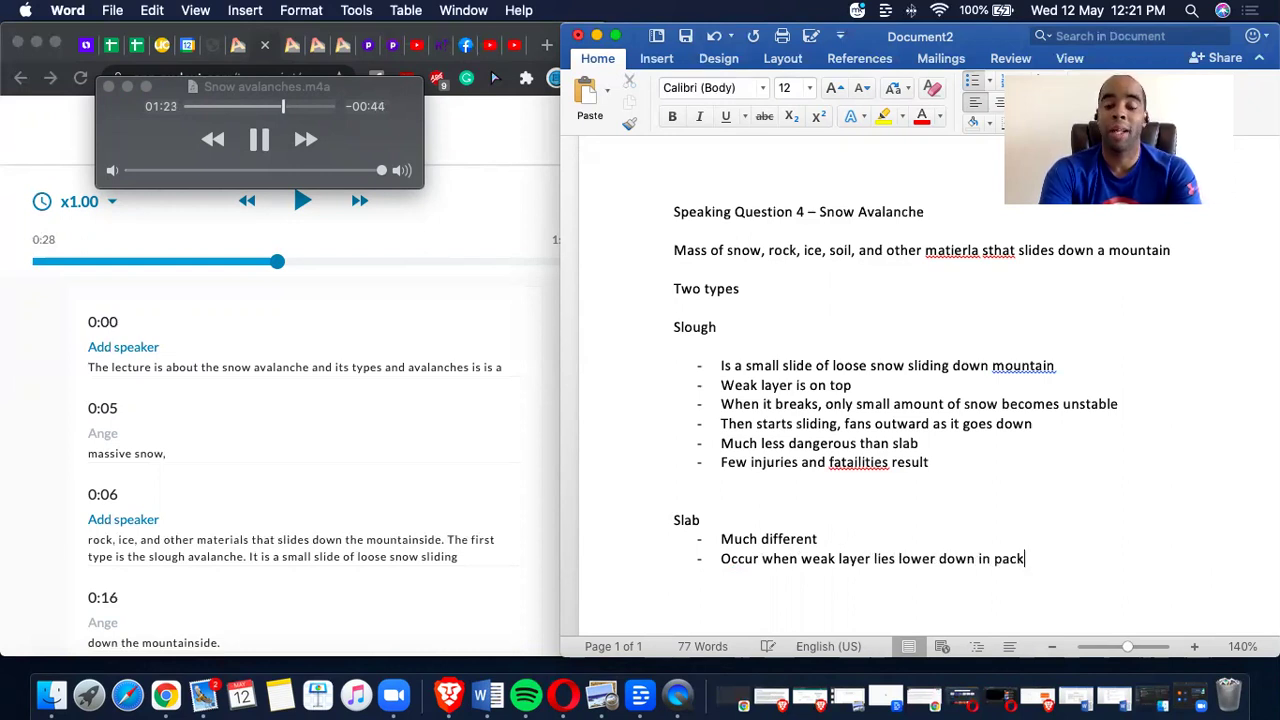
key("Return")
type("weak layer cov")
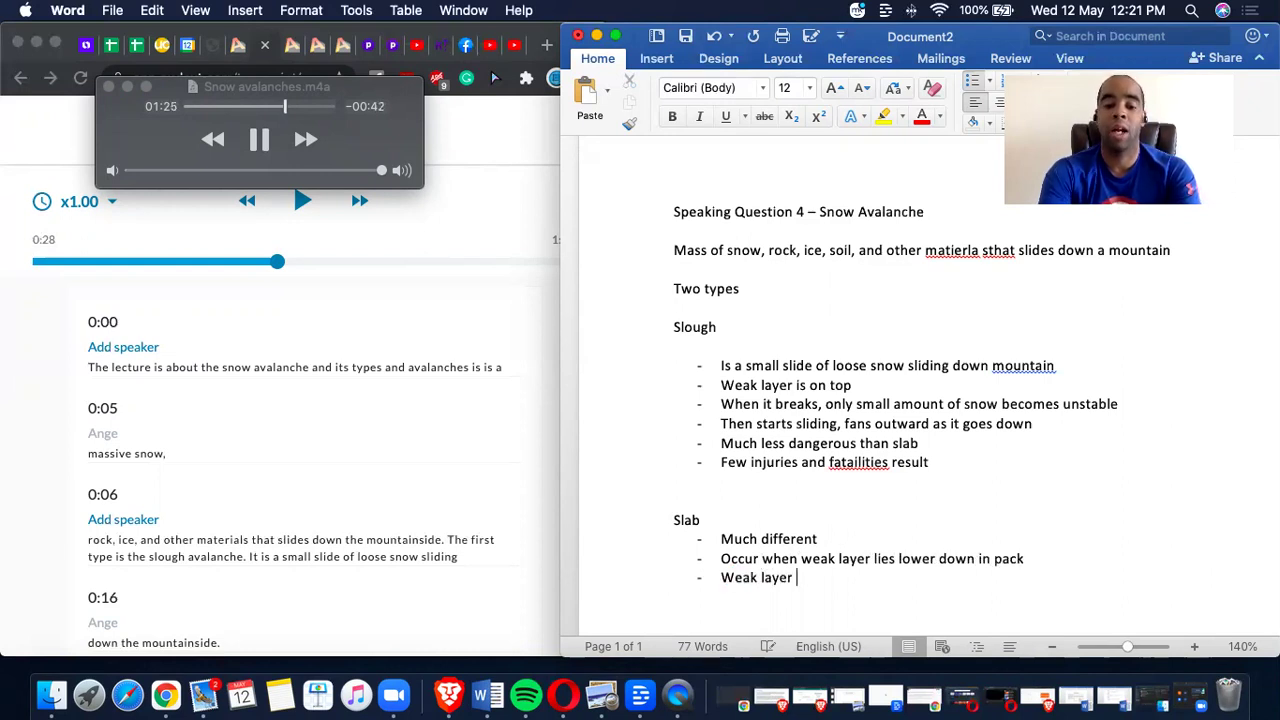
type("ered with oth")
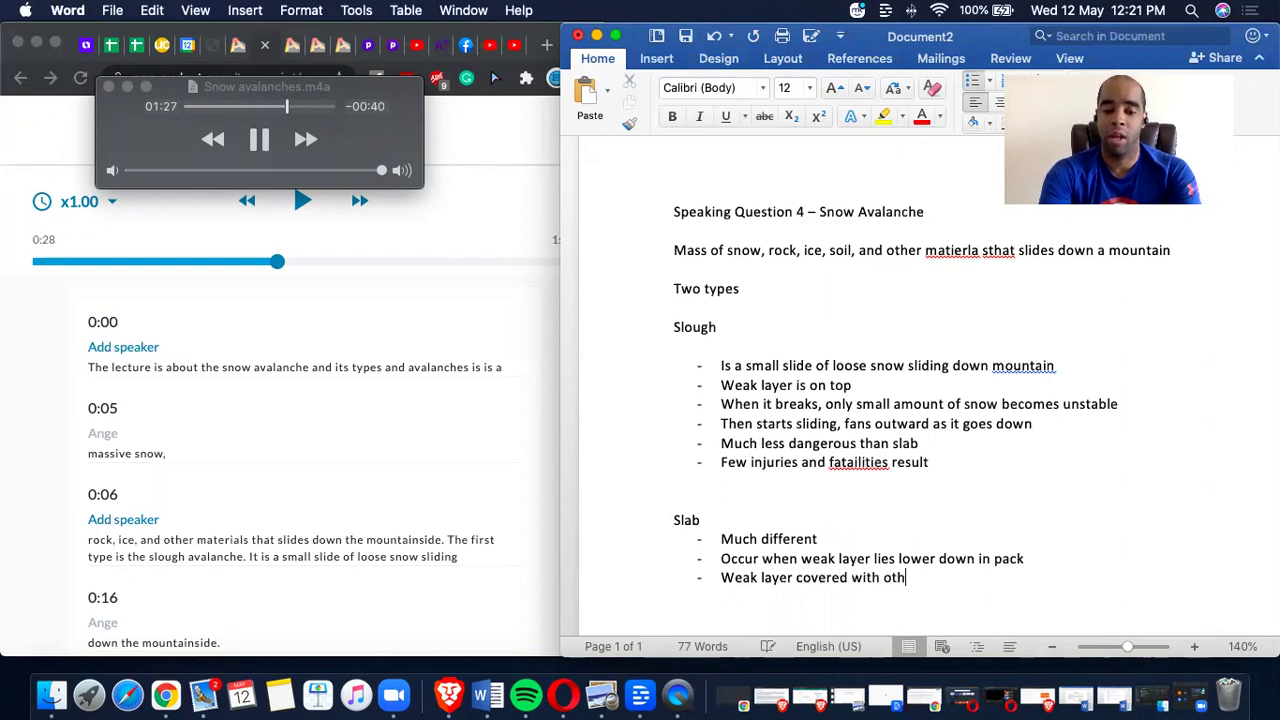
type("er layers of snow ")
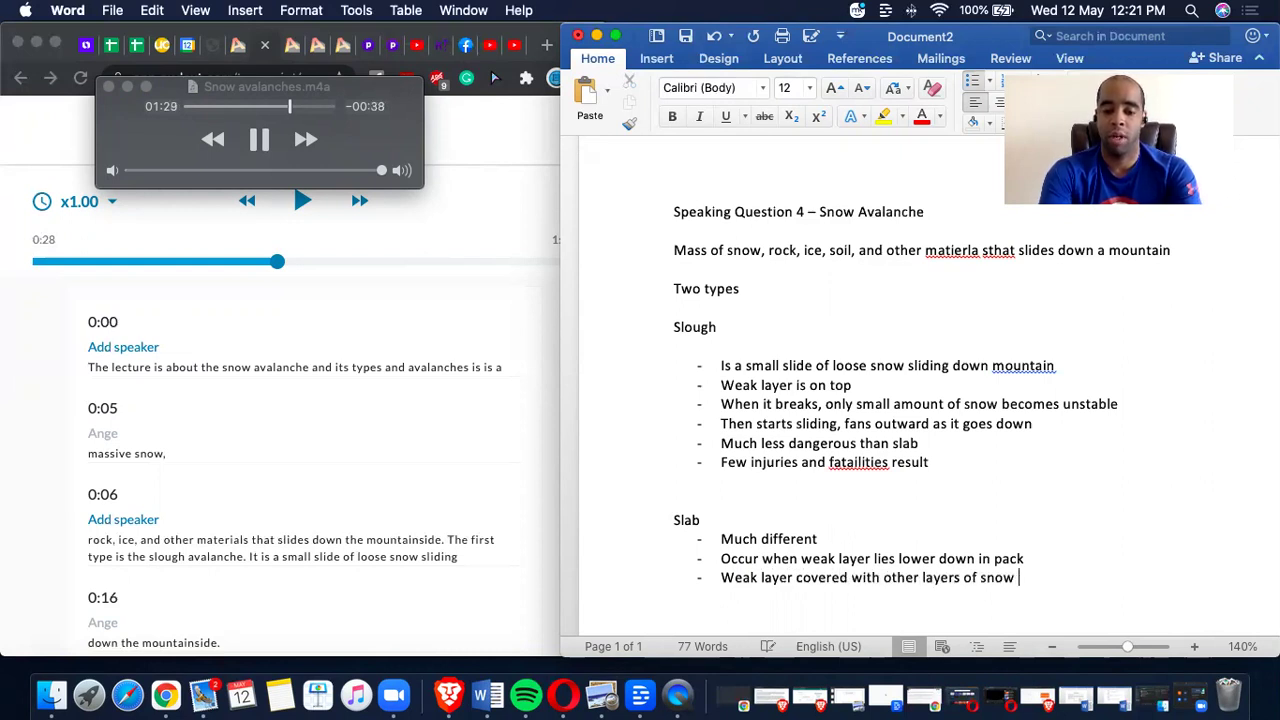
type("and rock")
key("Return")
- Add the Slab point "When weak layer breaks, all snow and rocks slide down slope, breaks into smaller pieces as it falls"
type("When weak lea")
key("BackSpace")
key("BackSpace")
type("ayer breaks, all snow and rocks slide down slope, breaks into smaller")
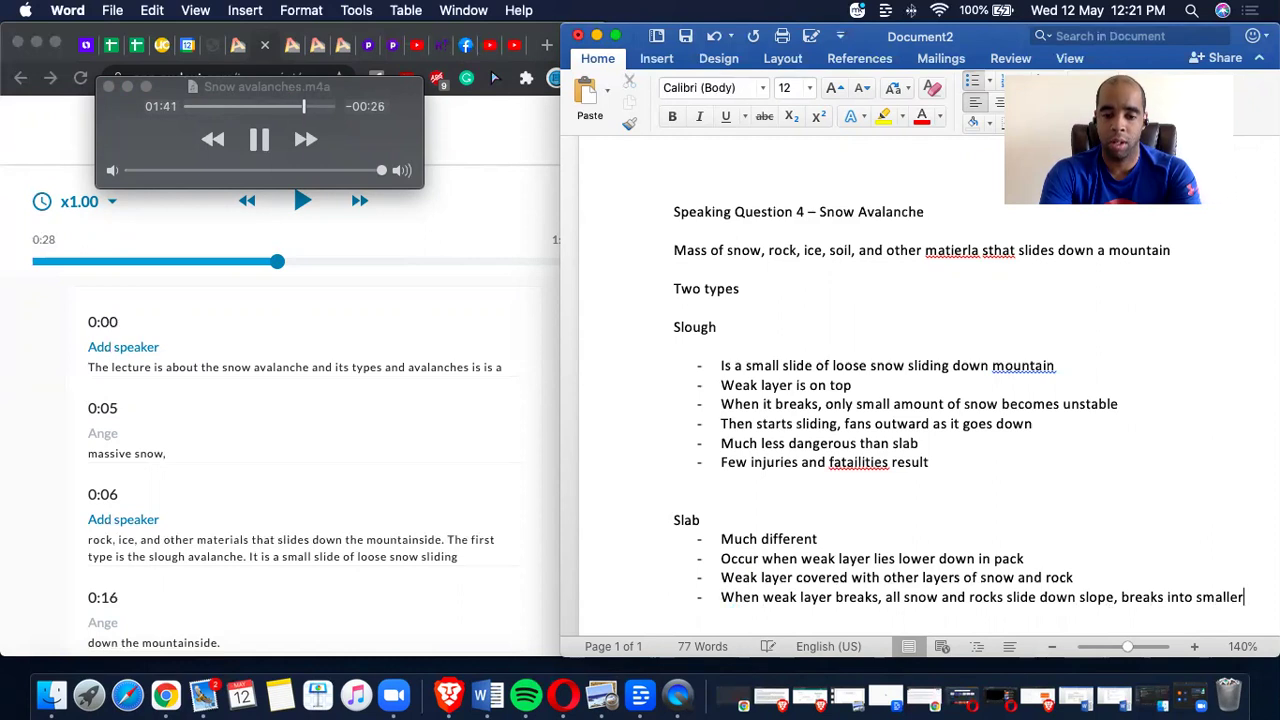
type(" pieces as it falls")
key("Return")
- Add the Slab point "Rises in airs as moving cloud of icey particles"
type("Rises in airs as moving cloud i")
key("BackSpace")
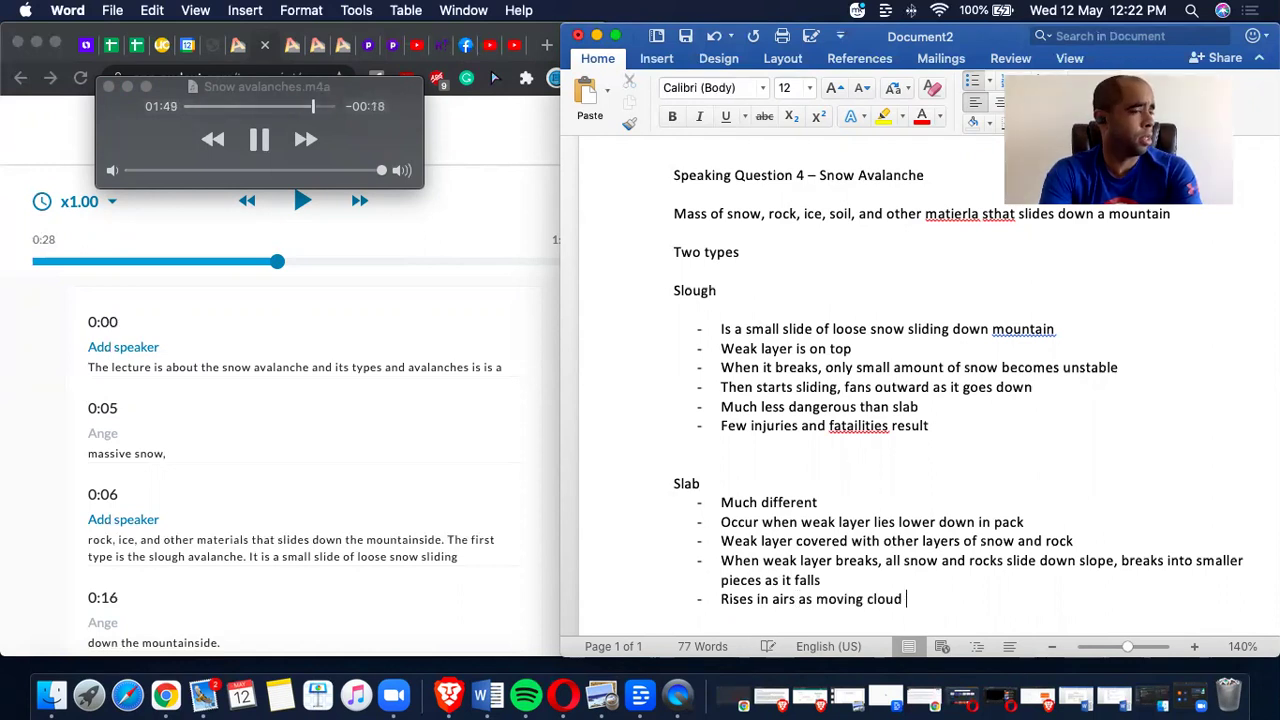
type("of ic")
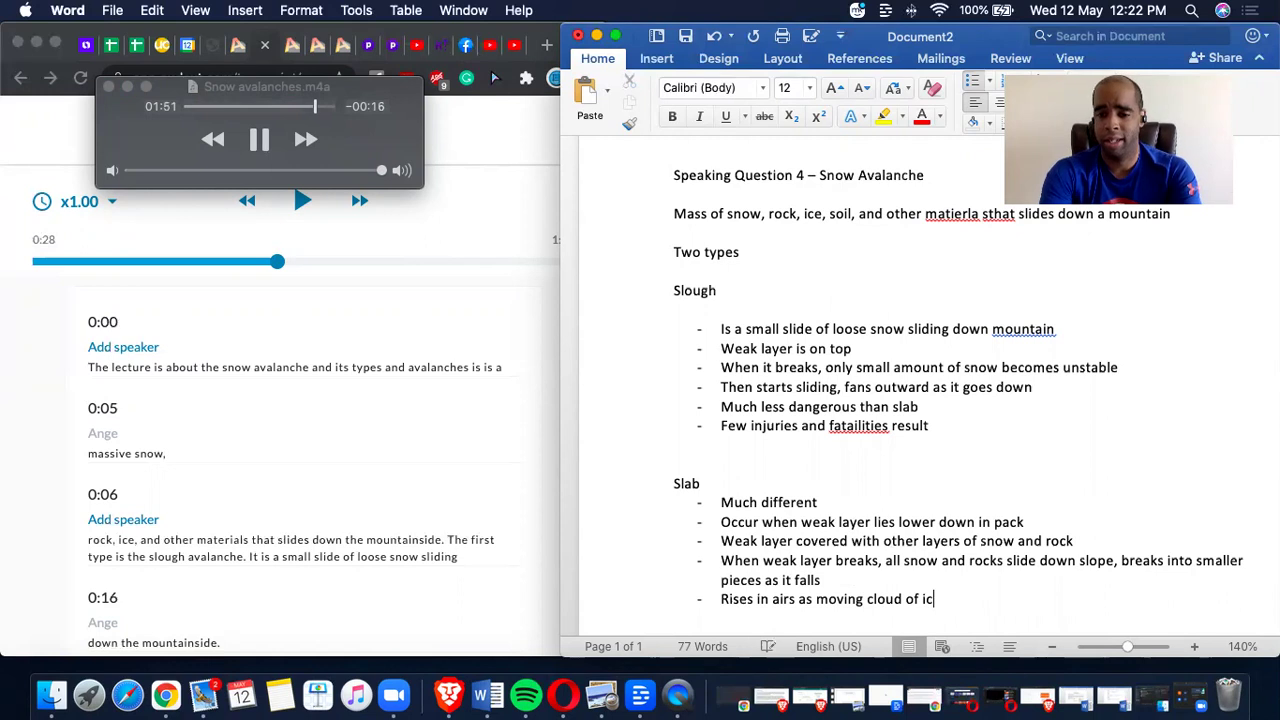
type("ey particles")
key("Return")
- Finish the Slab list with "Thickness and speed make them a huge threat to skiiers, snowboarders, mountaineers and hikers"
type("thickness and speed")
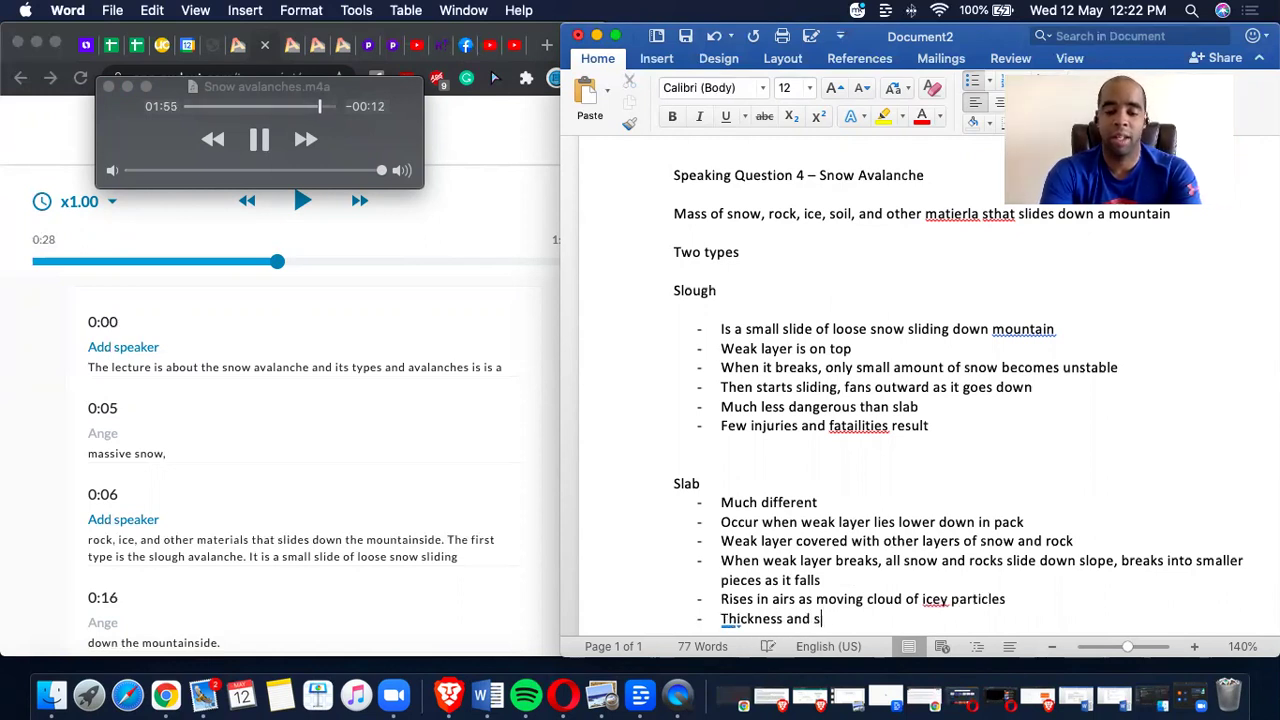
type(" make them a huge threat to skiiers, snowboarders, mountainee")
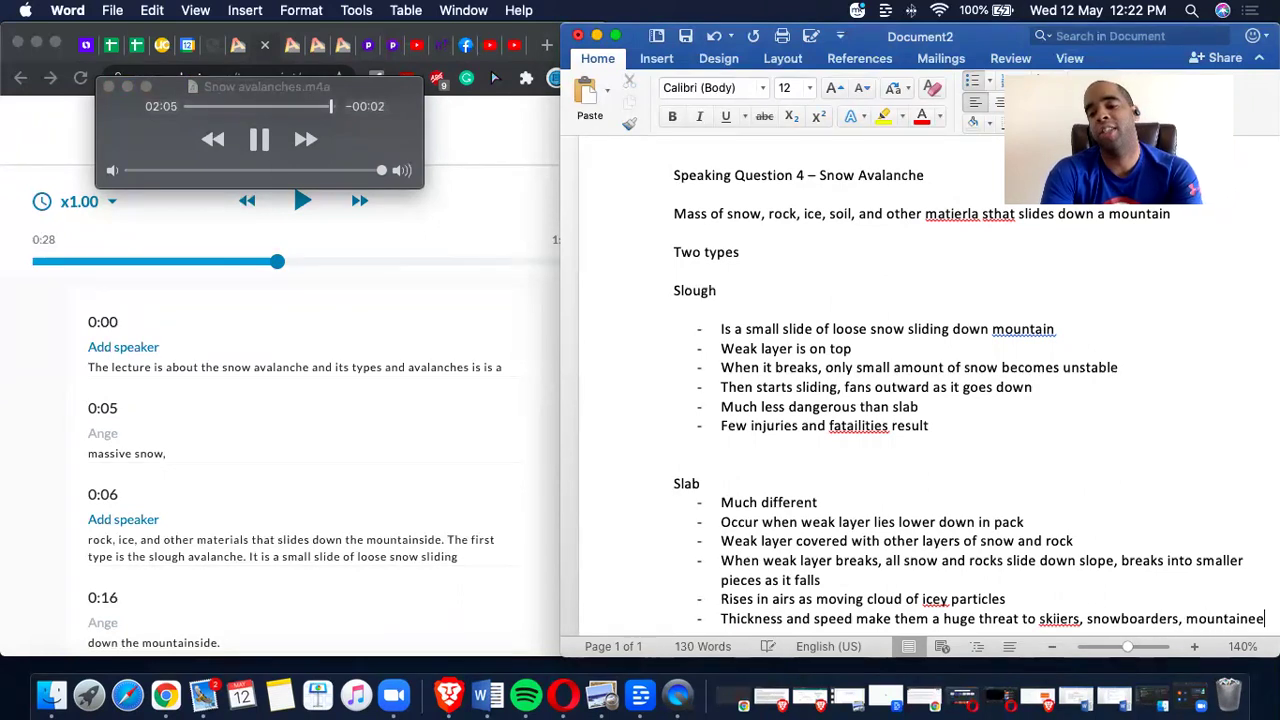
type("rs and hikers")
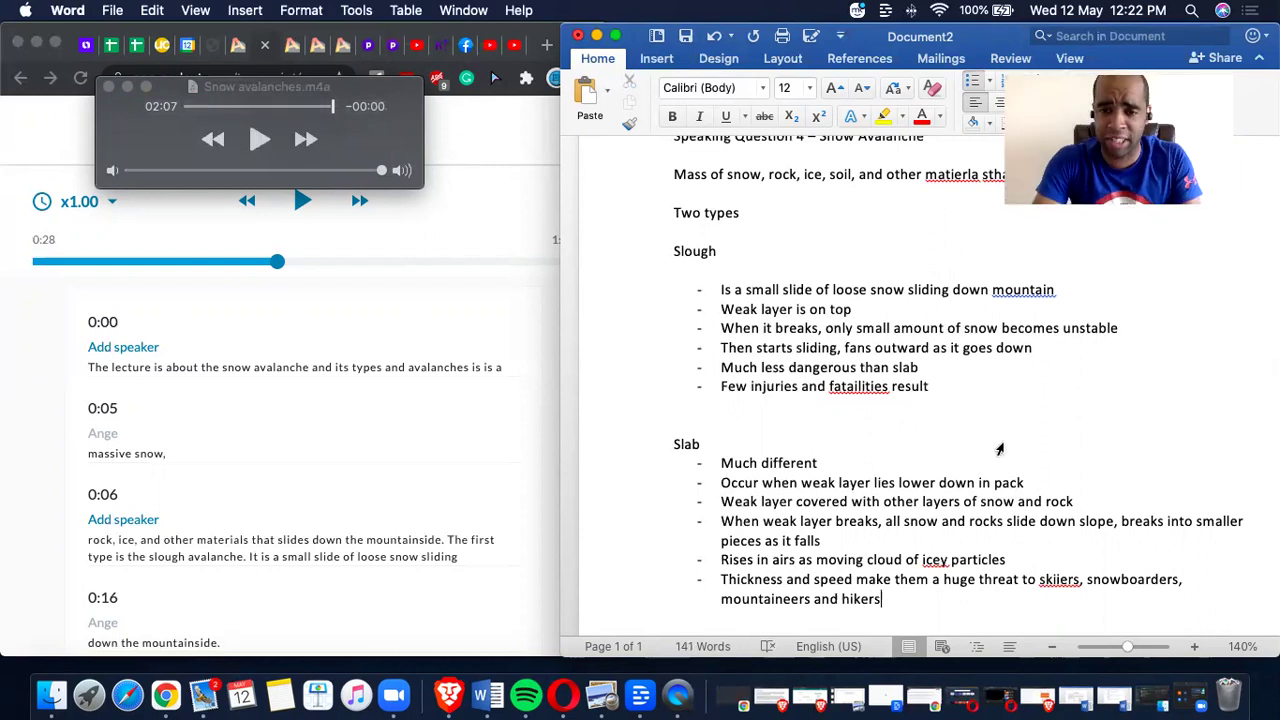
- Insert a full-width horizontal line between the avalanche definition and "Two types"
scroll(985, 525, "up", 2)
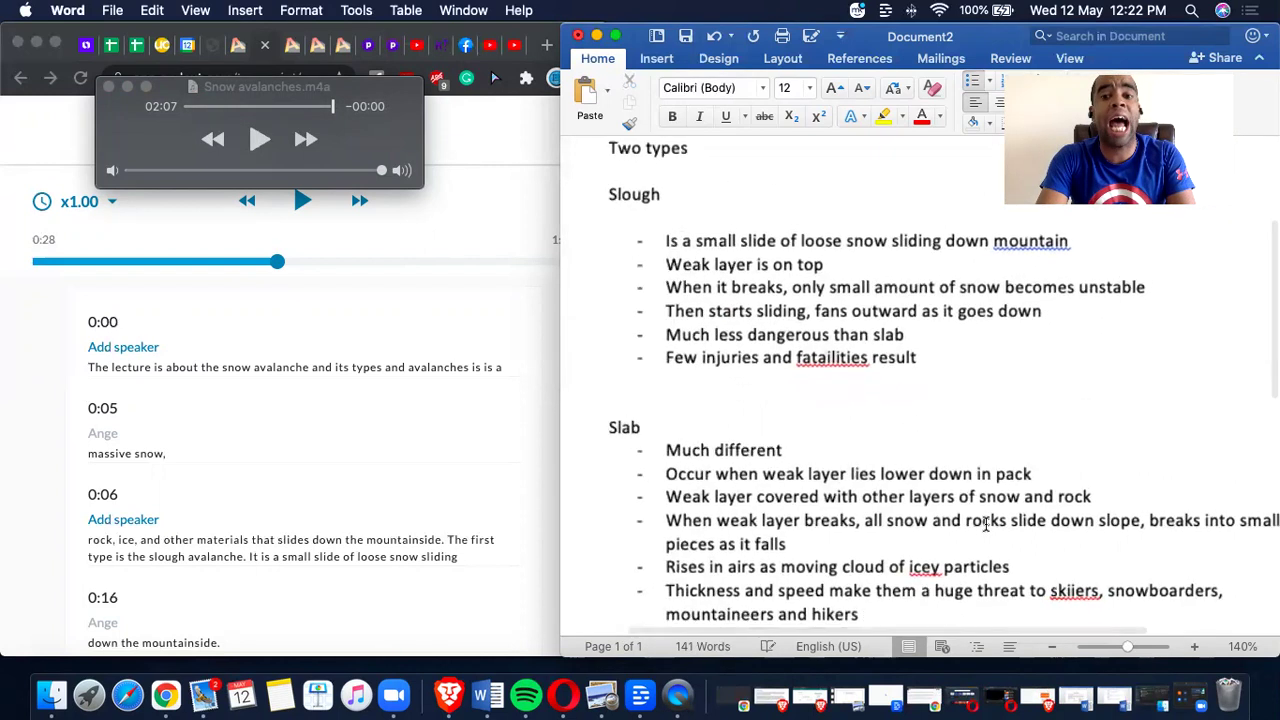
scroll(985, 525, "up", 3)
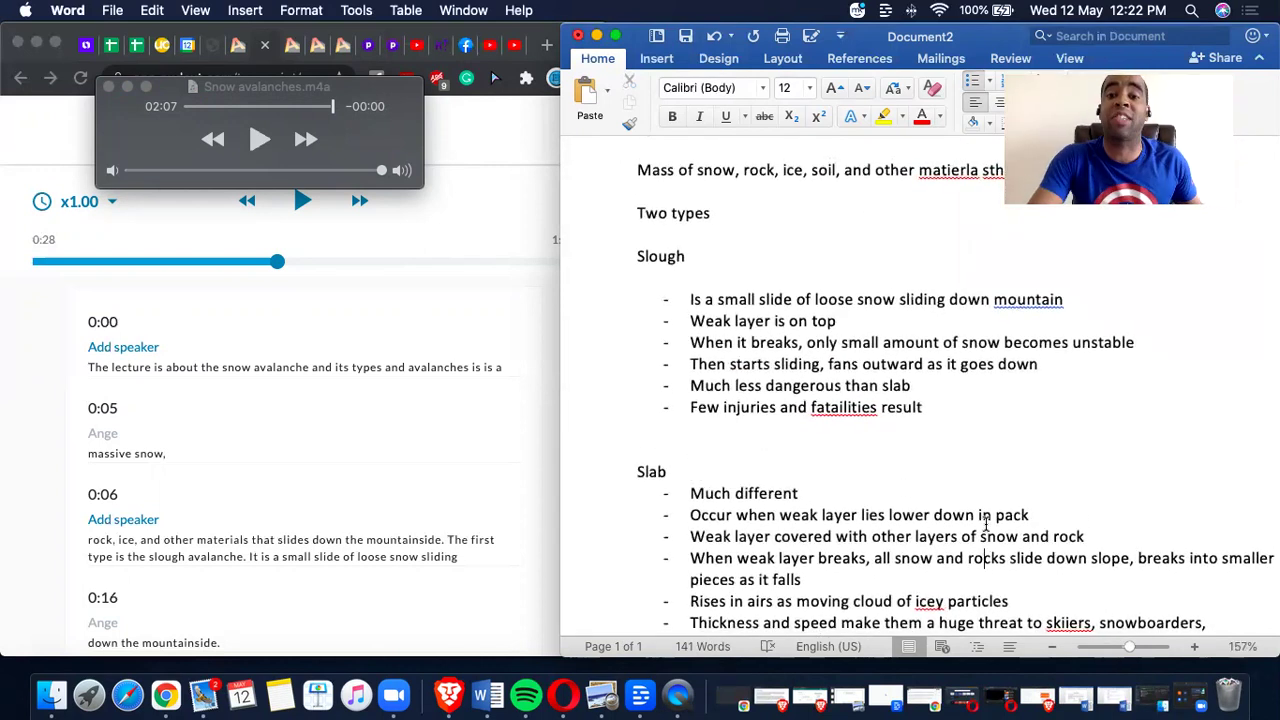
scroll(985, 525, "up", 3)
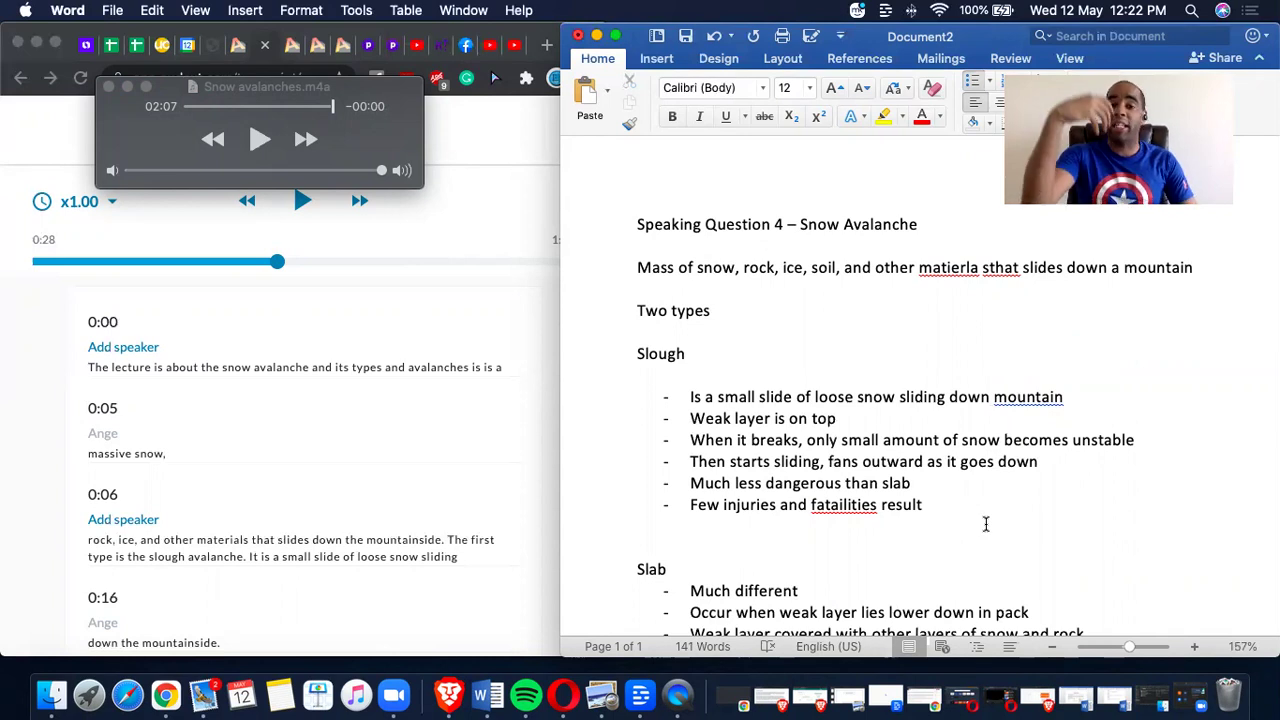
left_click(720, 290)
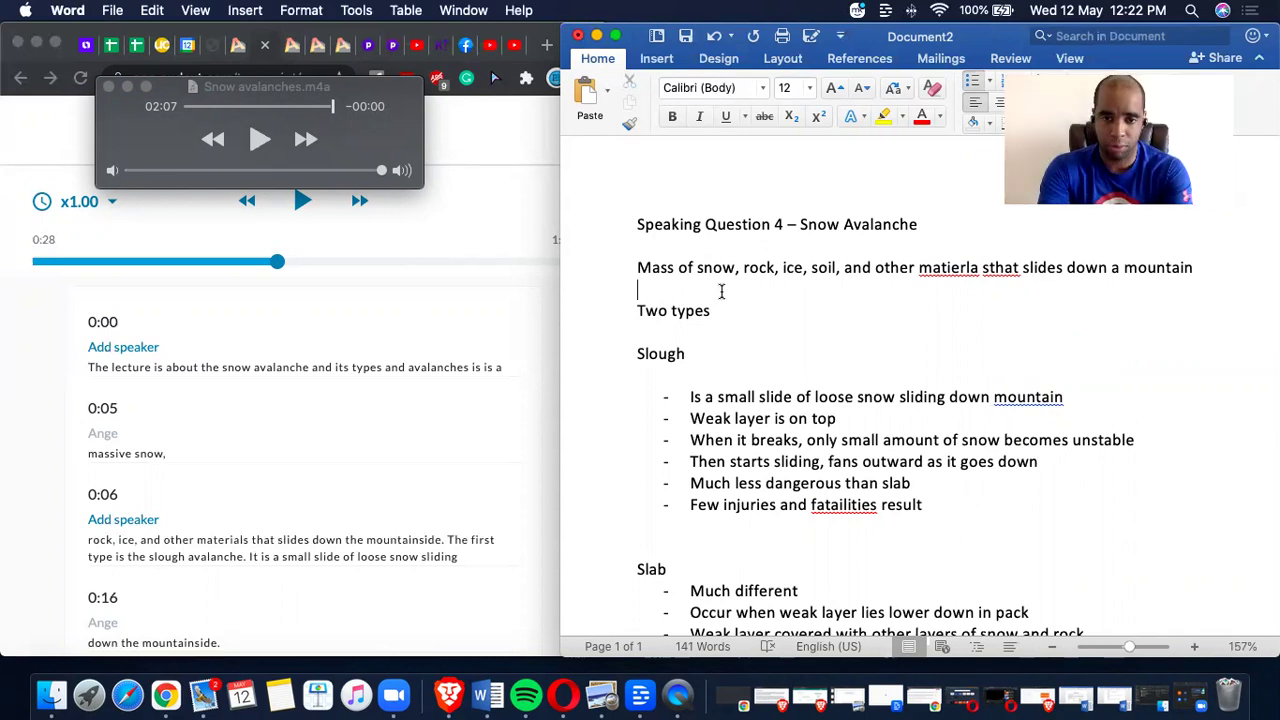
key("Return")
type("___________")
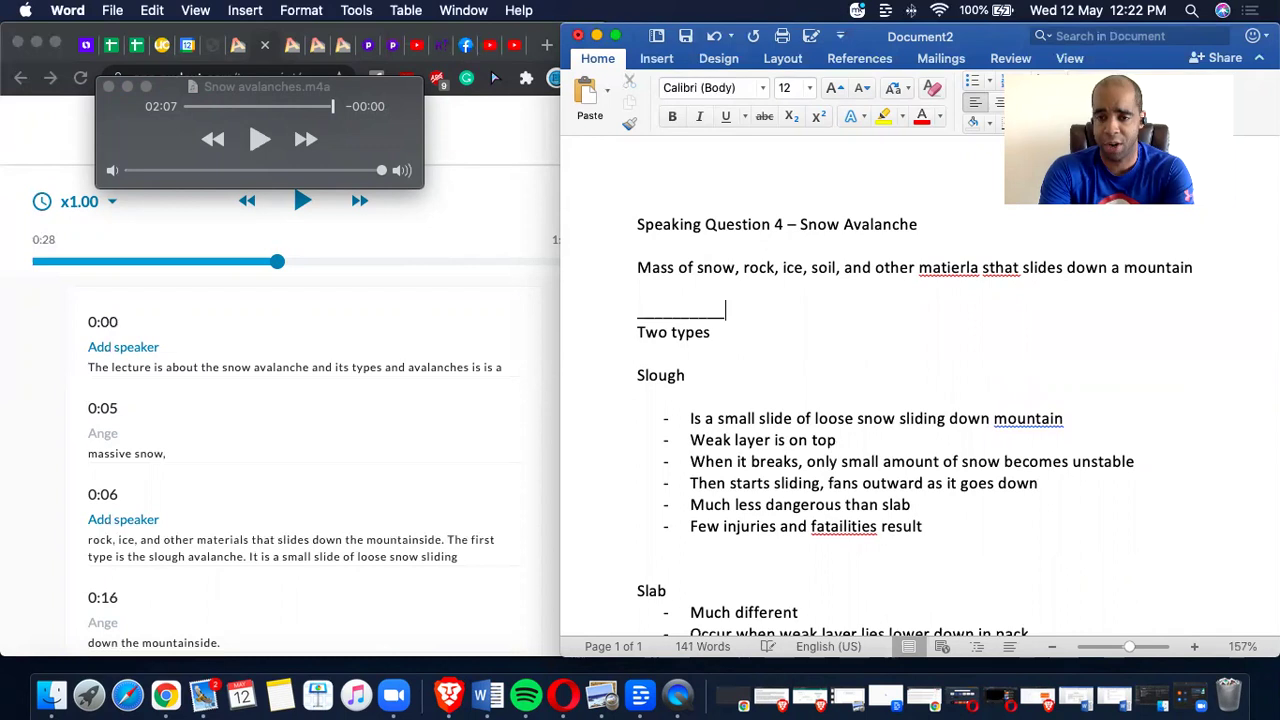
key("Return")
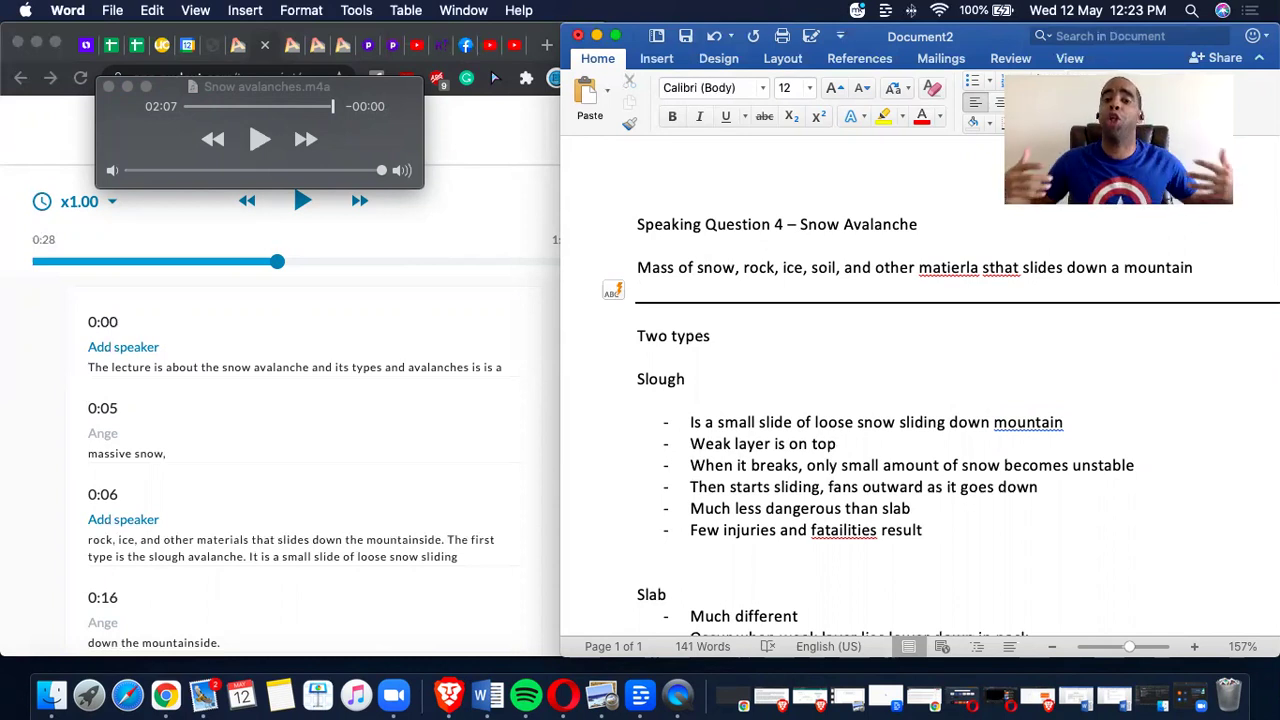
- Start a sentence on a new line below the horizontal line with "The lectur is about snow avalanches"
key("Return")
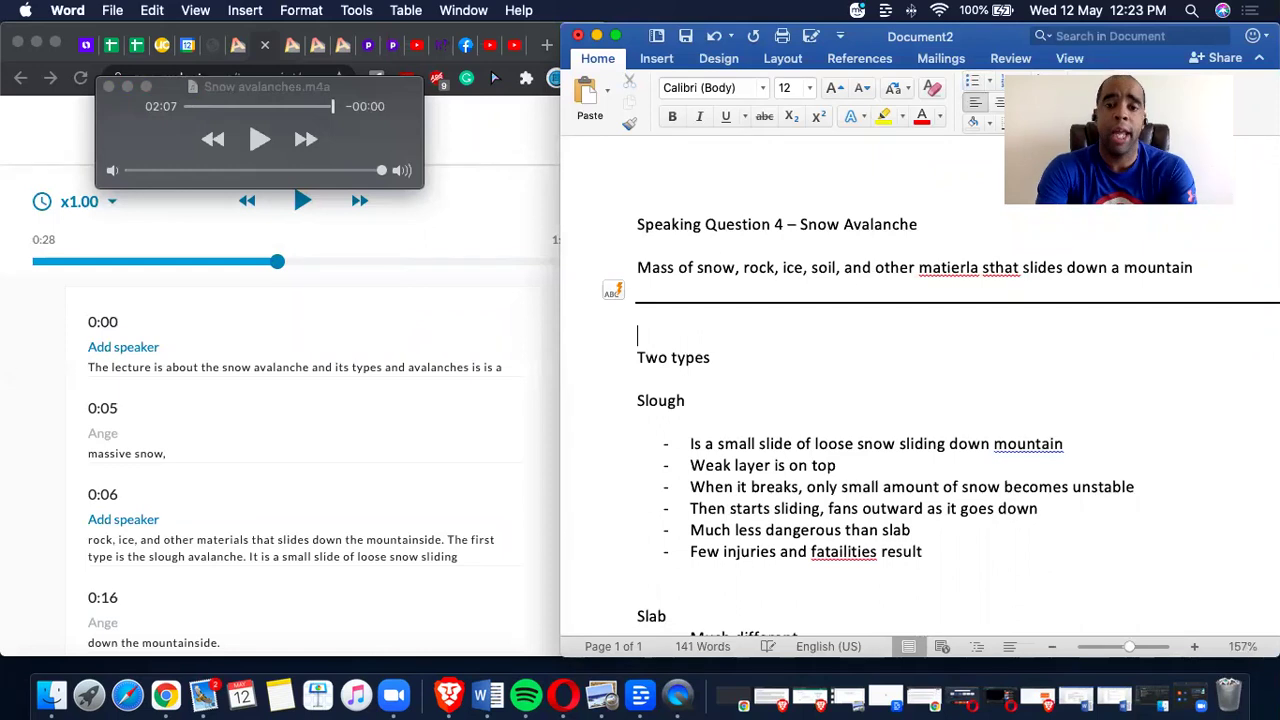
type("The lecturer")
key("BackSpace")
key("BackSpace")
type("is about a")
key("BackSpace")
type("snow va")
key("BackSpace")
key("BackSpace")
type("avalanc")
key("BackSpace")
key("BackSpace")
key("BackSpace")
key("BackSpace")
type("lanches ")
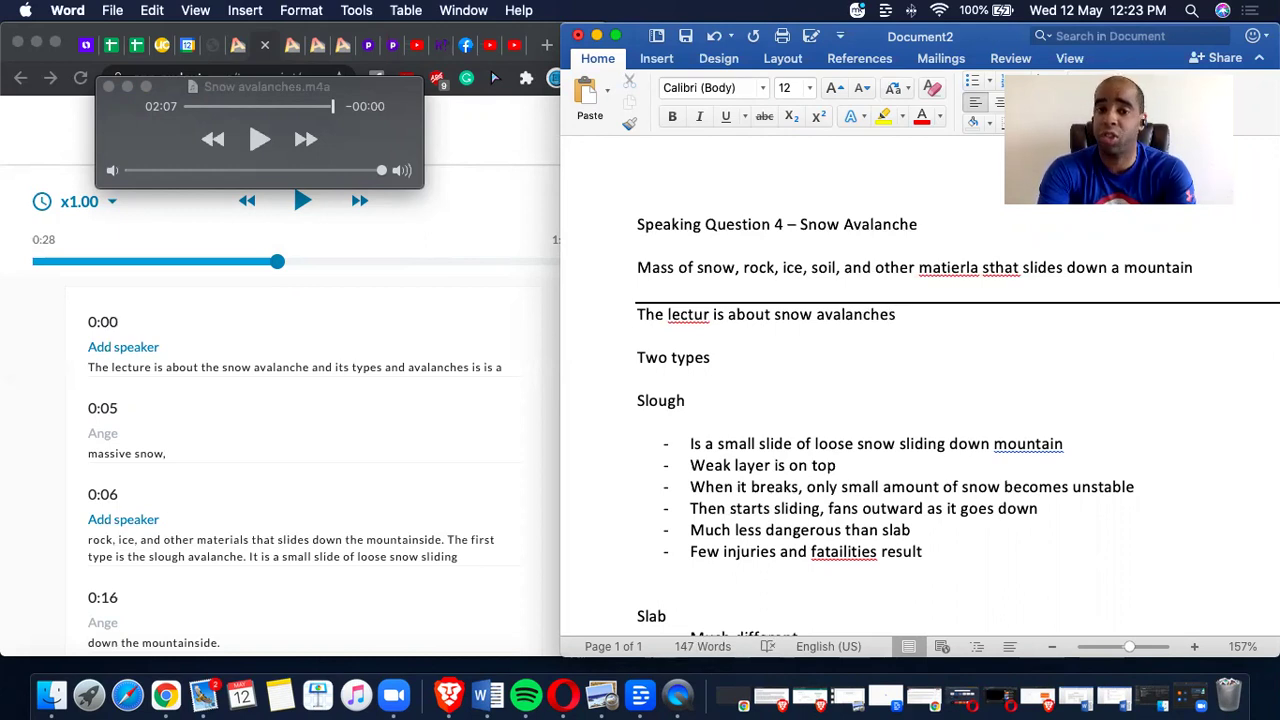
- Complete the lecture sentence with "which are a mass of snow, rock, ice, soil ,and other materials that slide down the mountain."
type("which are a ")
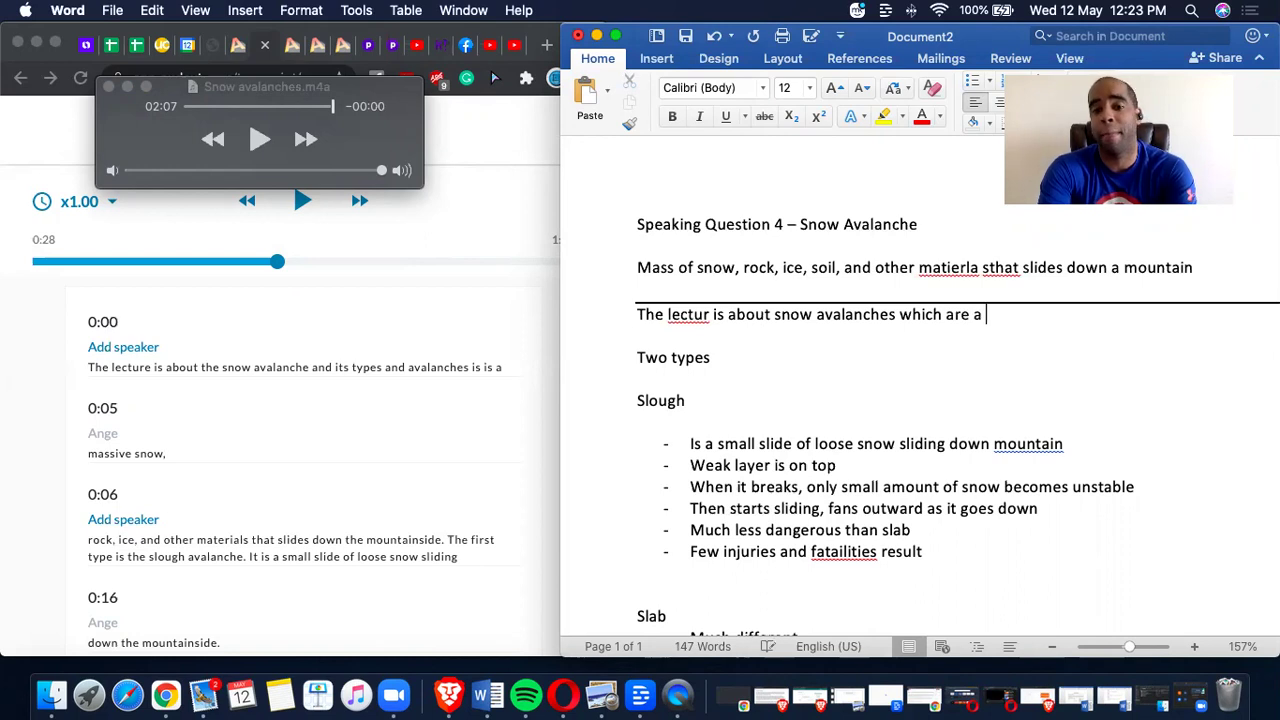
type("mass of snow, rock, ")
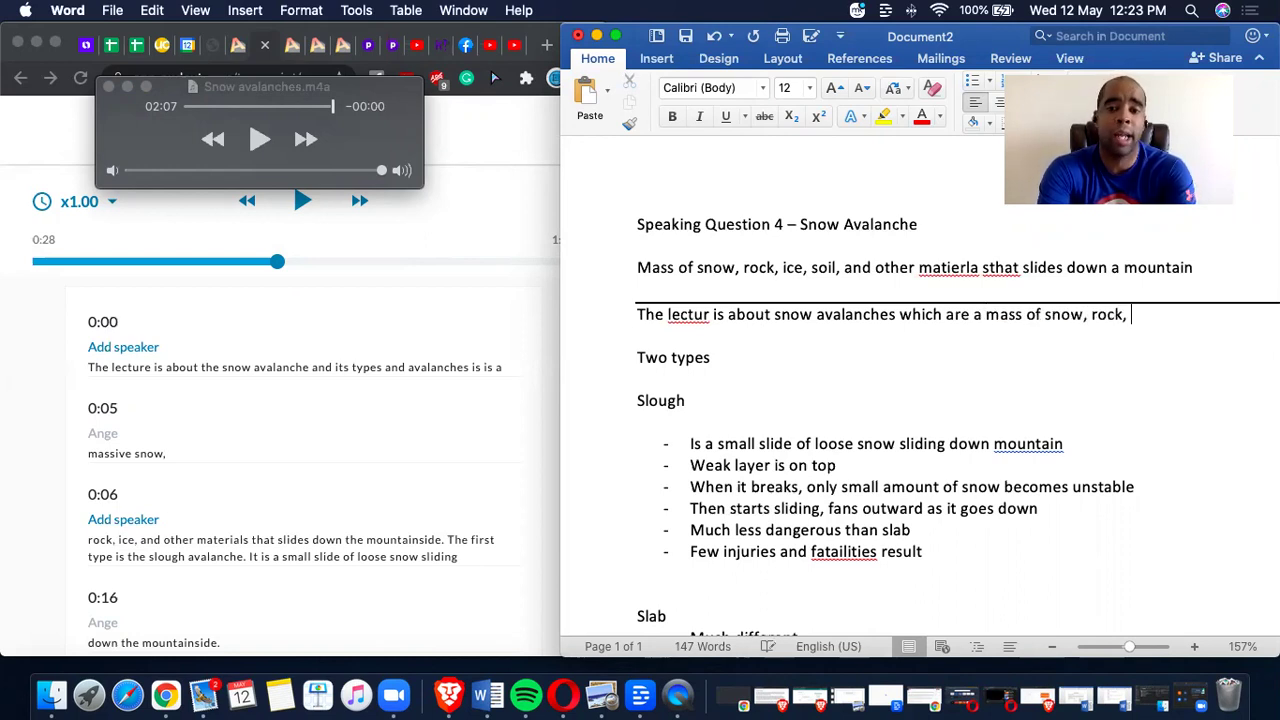
type("ice, soil ,and other matiera")
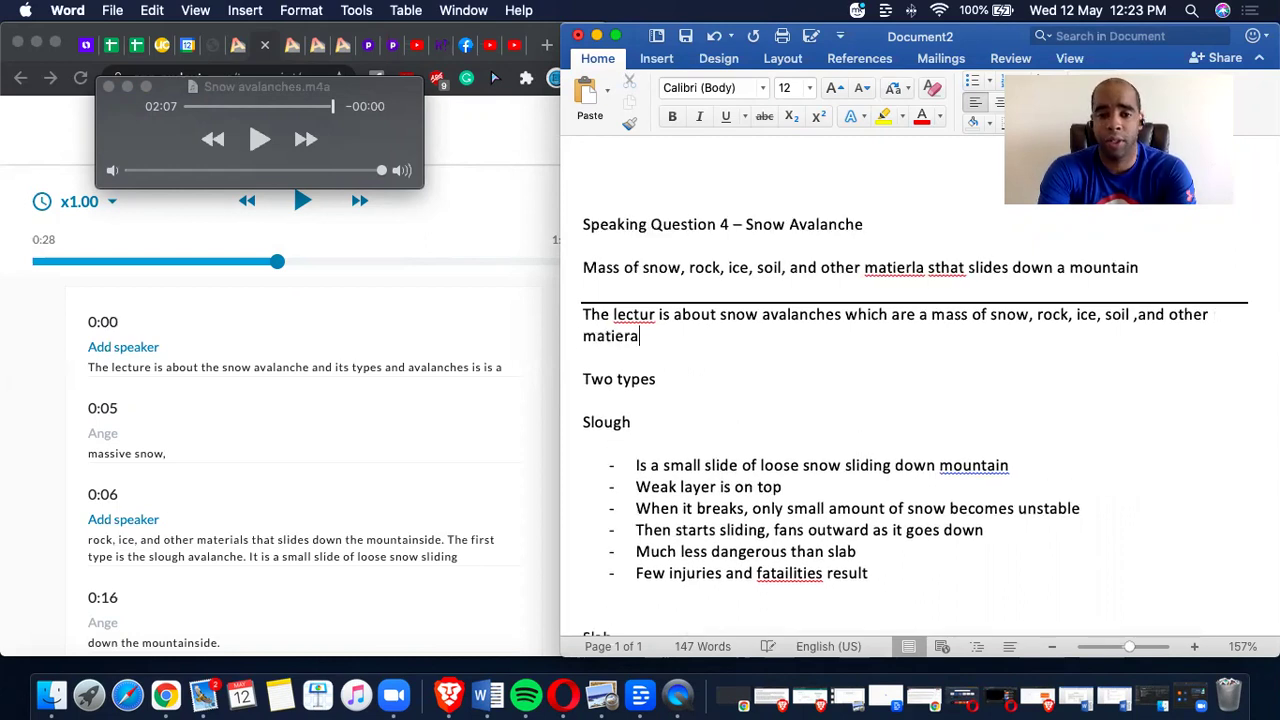
key("BackSpace")
type("ial")
key("BackSpace")
key("BackSpace")
key("BackSpace")
key("BackSpace")
key("BackSpace")
key("BackSpace")
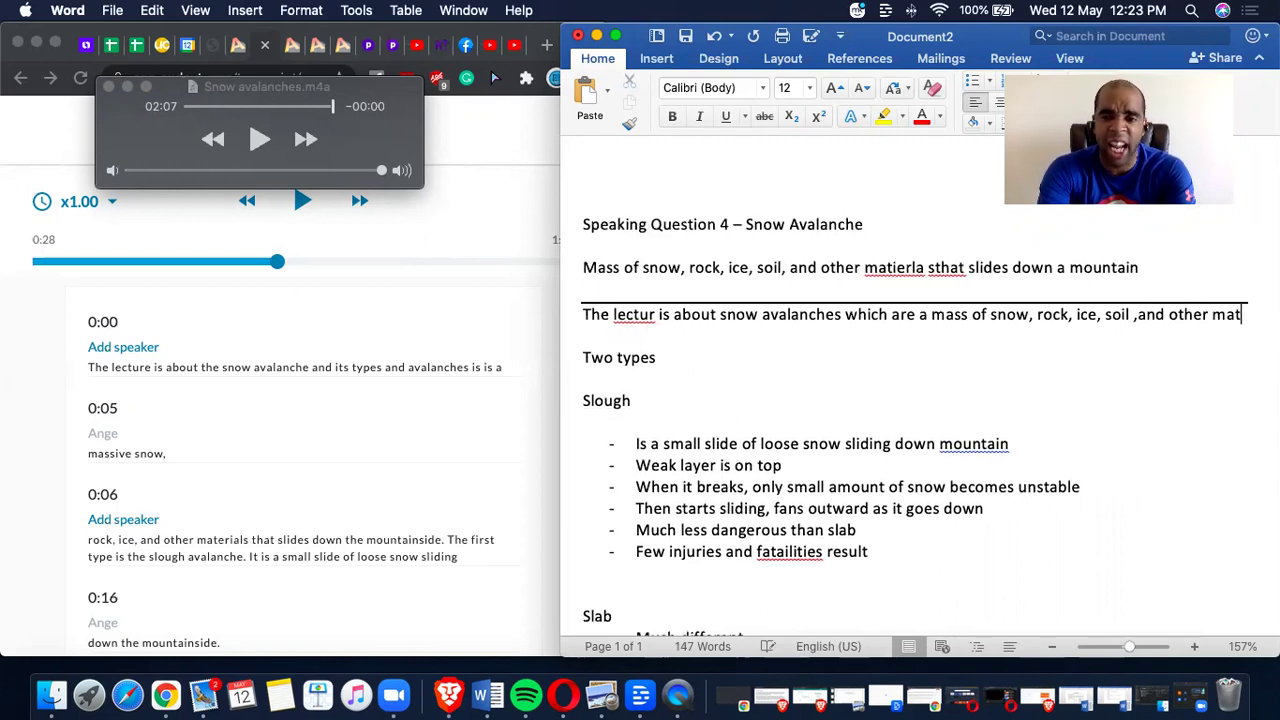
type("erials that slide")
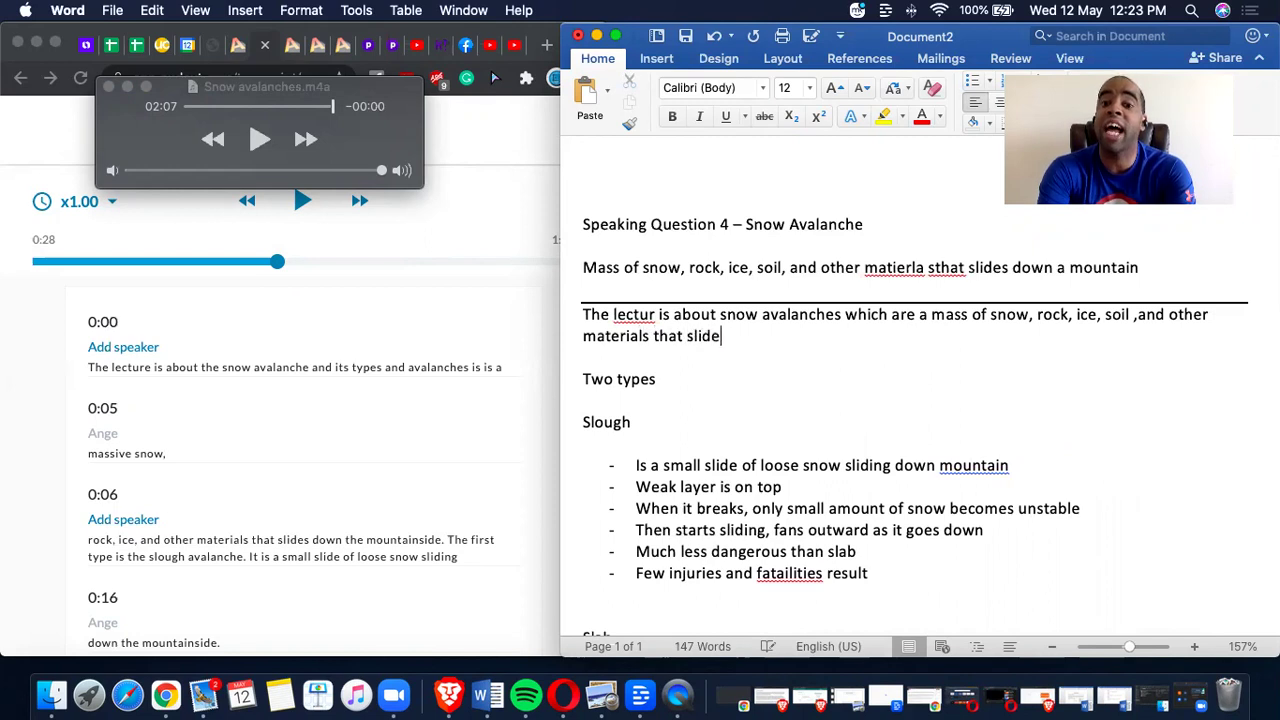
type(" down the mountain")
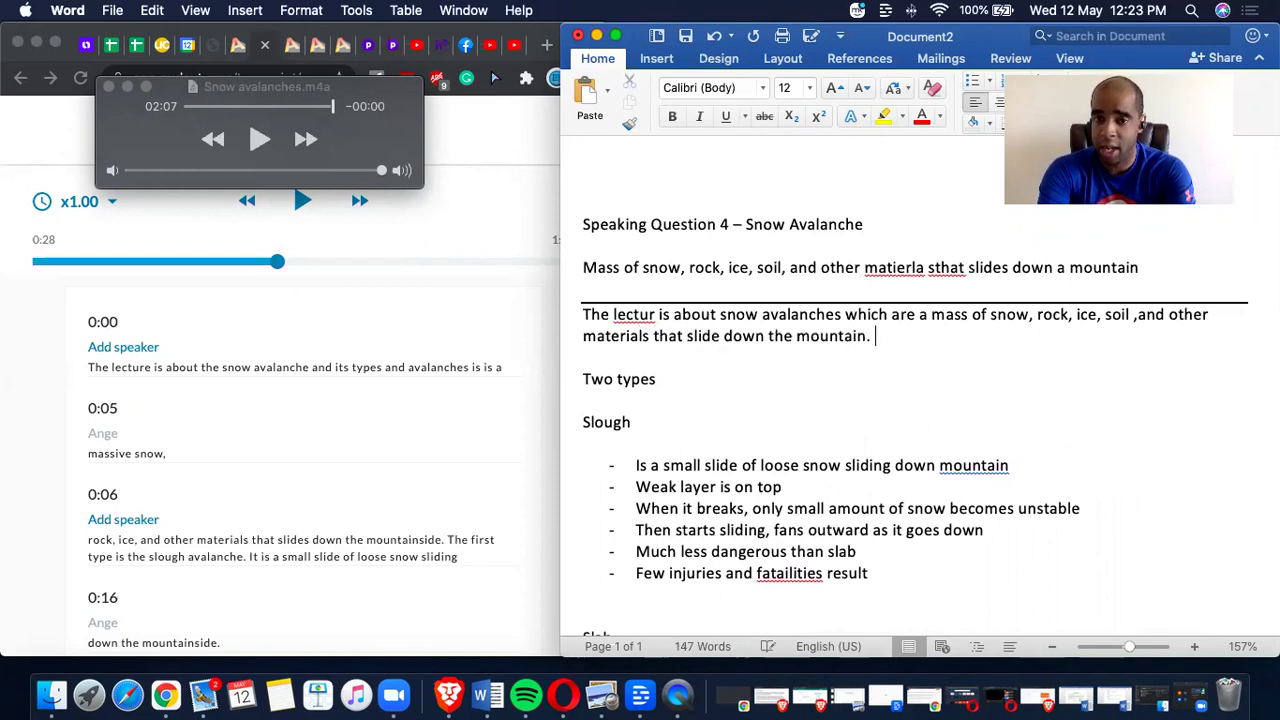
type(".")
- Add a separate paragraph reading "There are two types of avalanches, sluff and slab." below the lecture sentence
key("Return")
key("Return")
type("There are ")
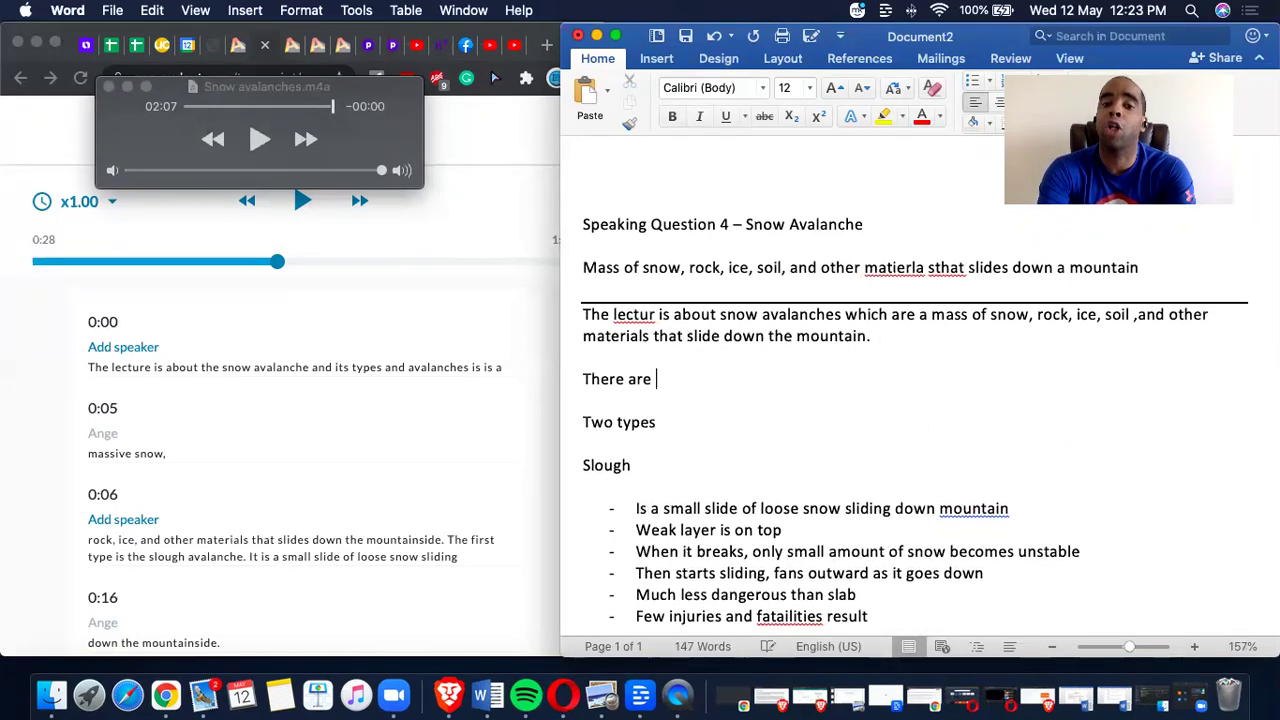
type("two types of ")
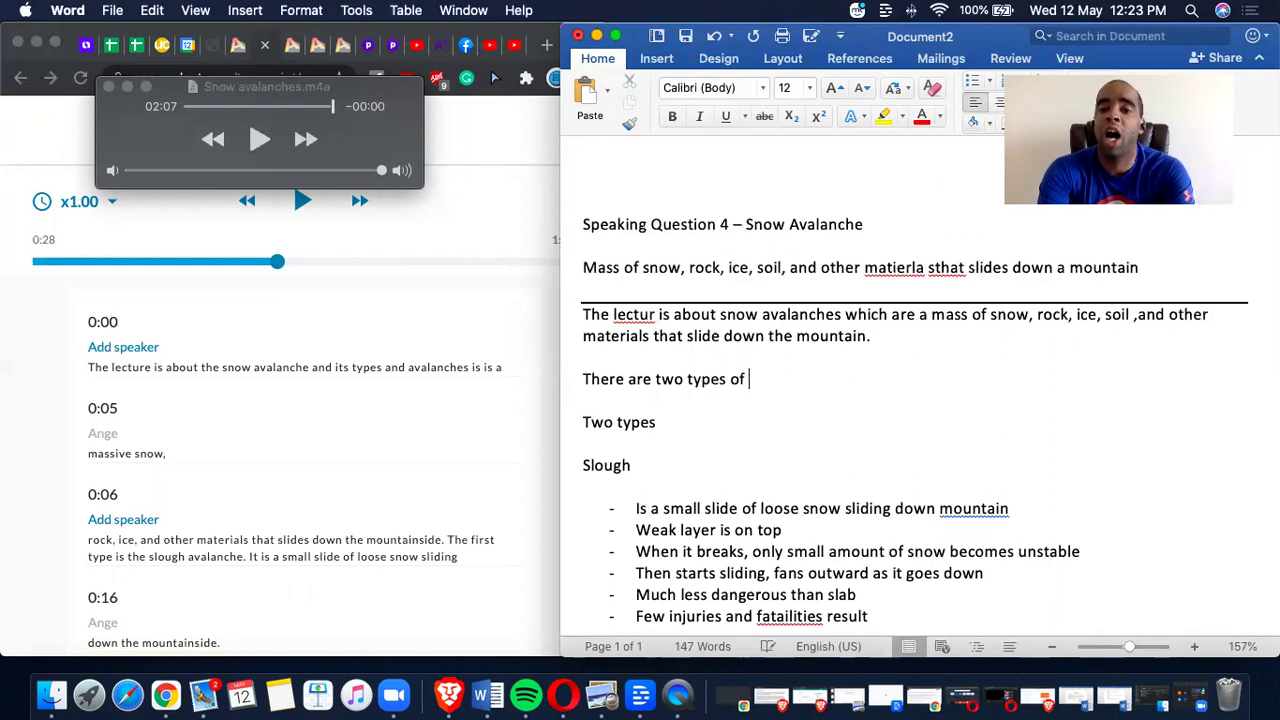
type("avalanches, sno")
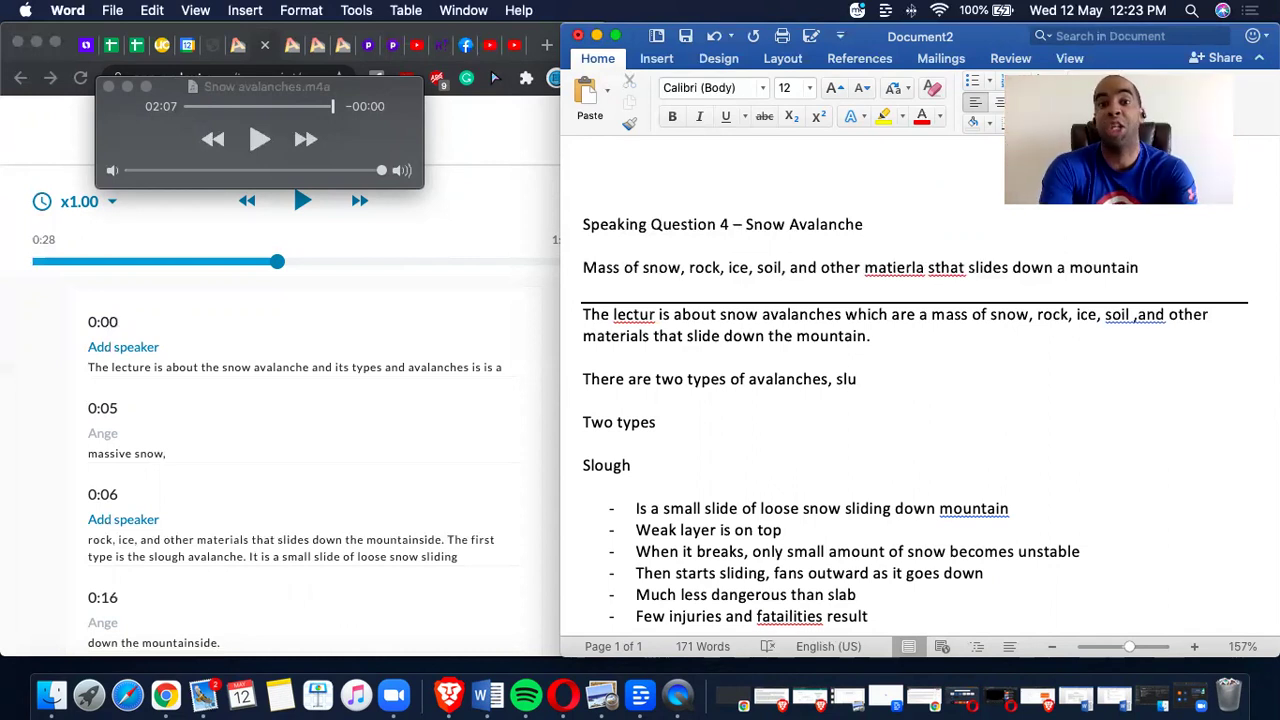
type("ff")
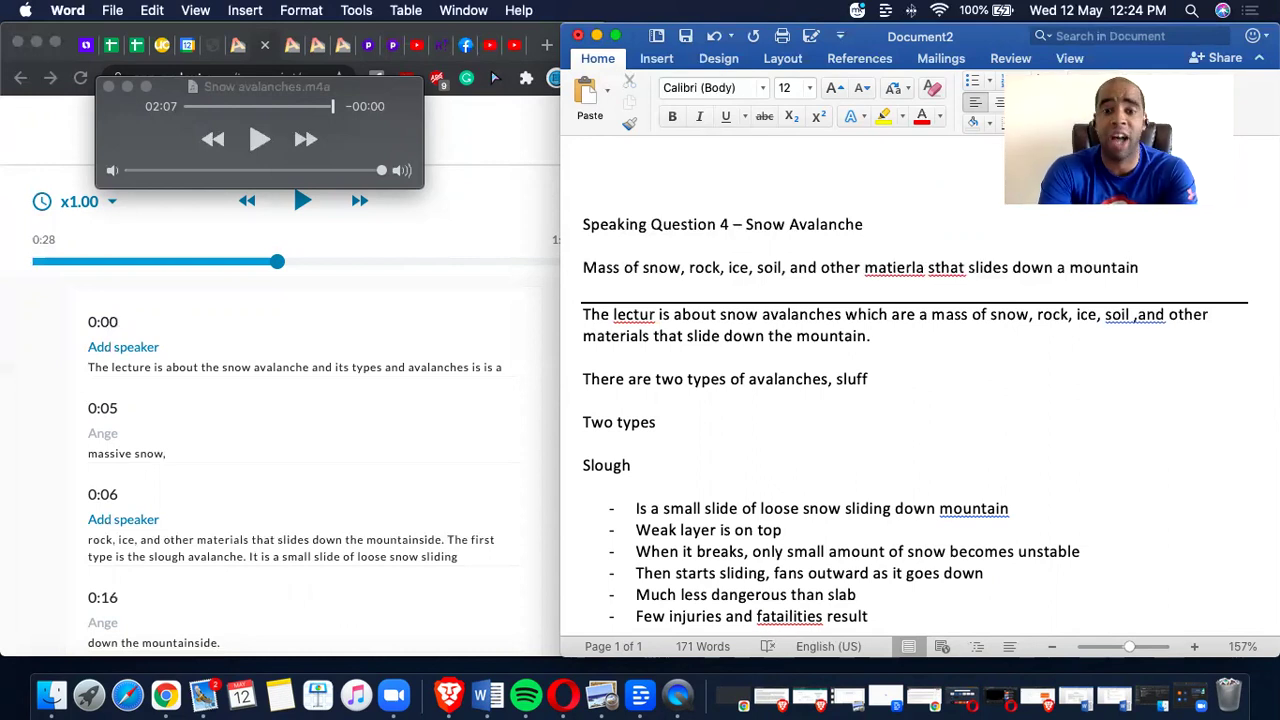
type("and slab.")
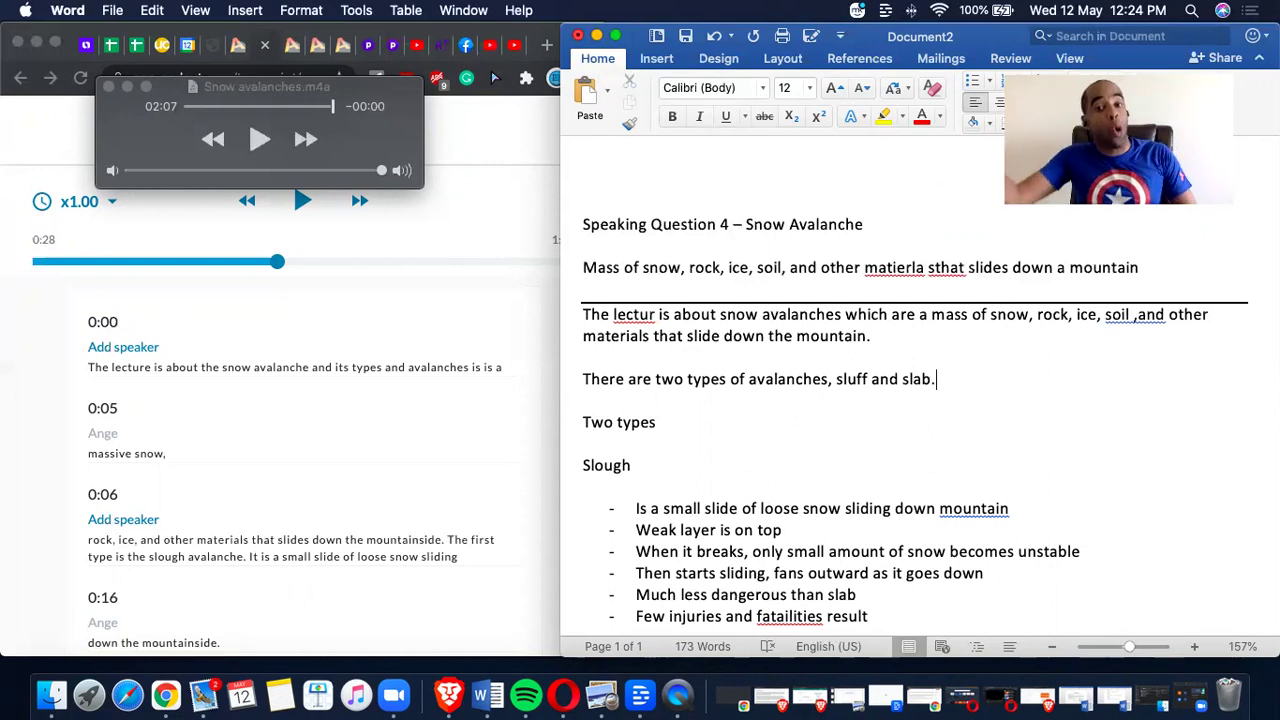
- Insert a full-width horizontal line below the "two types of avalanches" sentence
key("Return")
type("_")
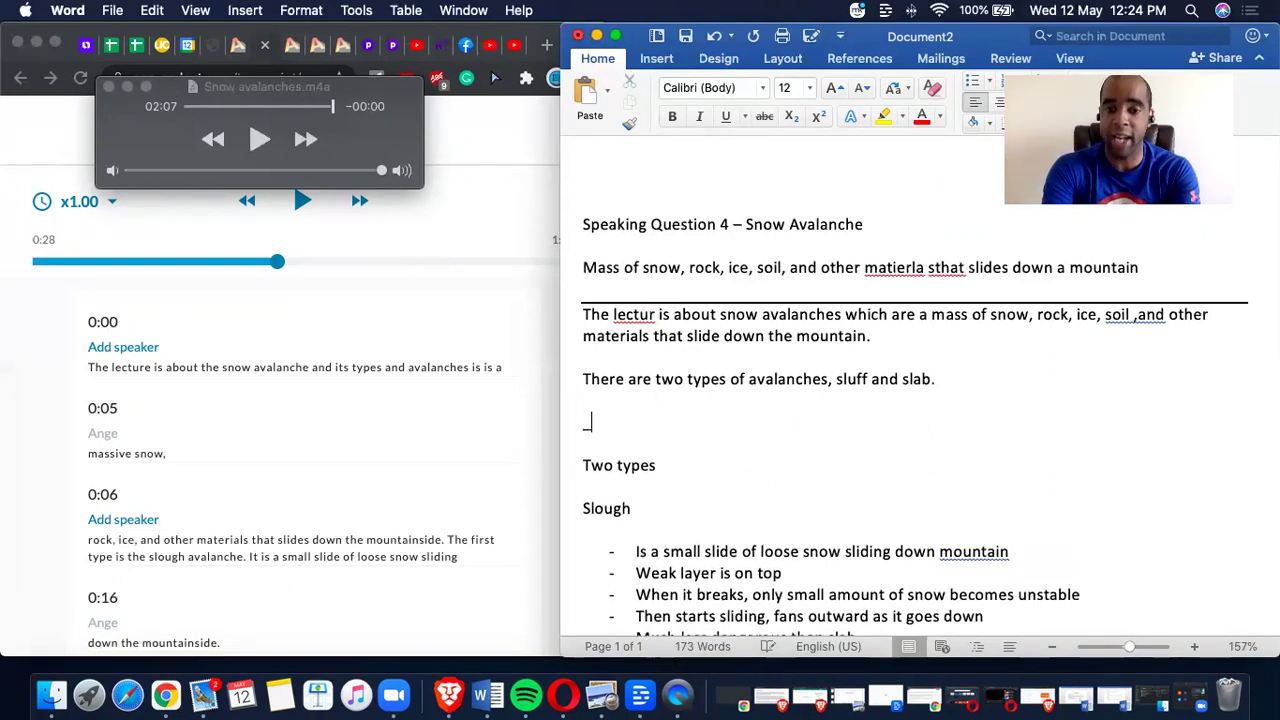
type("________")
key("Return")
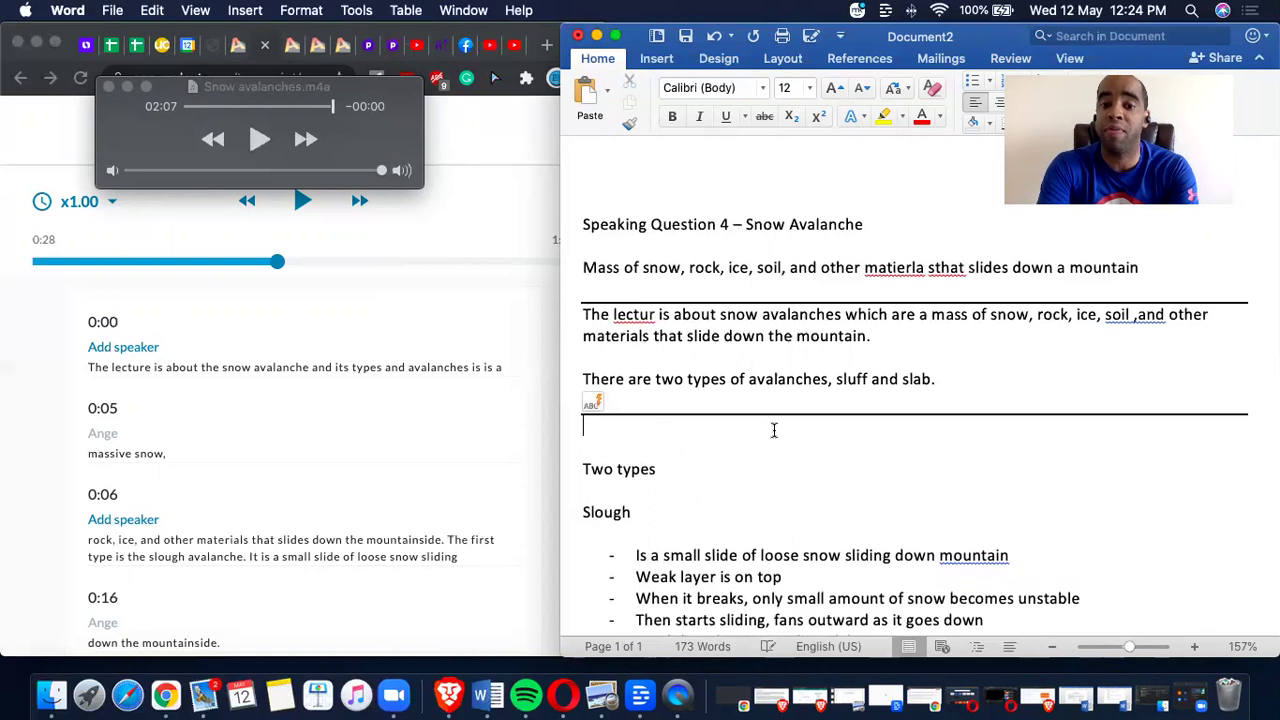
- Insert a horizontal line between the end of the Slough list and the Slab heading
scroll(773, 430, "down", 3)
left_click(587, 537)
type("_")
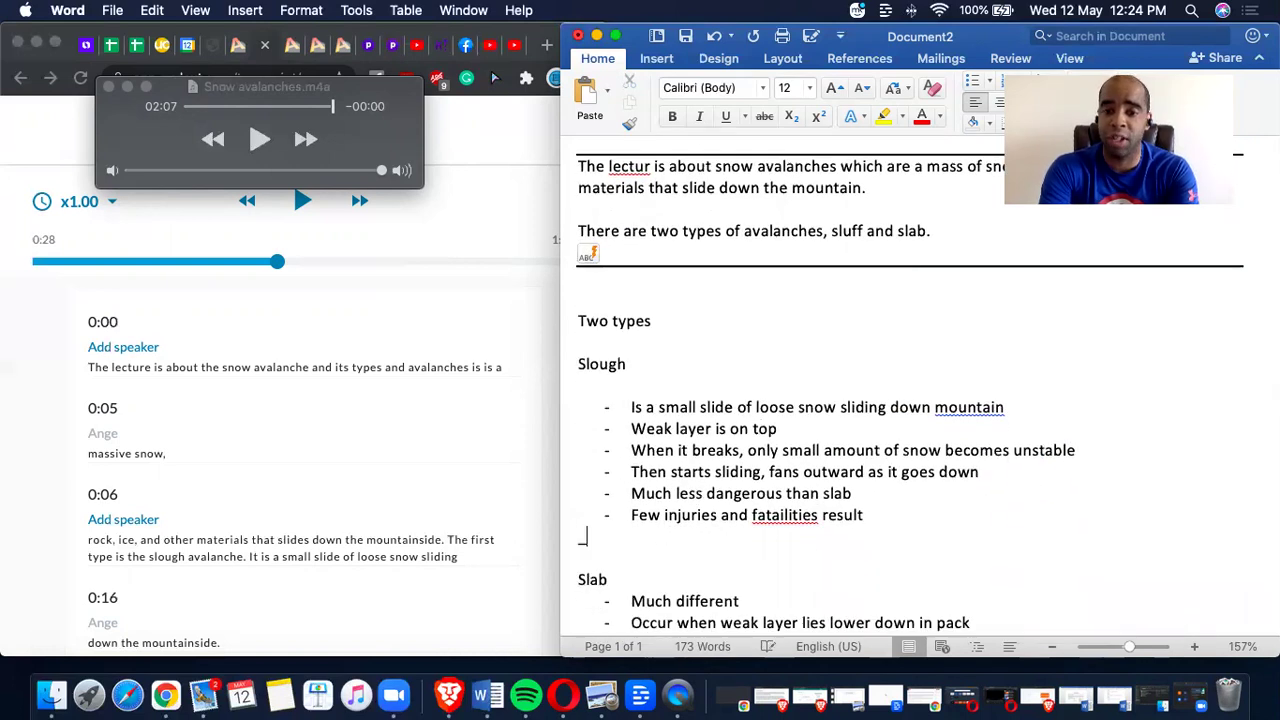
type("____________")
key("Return")
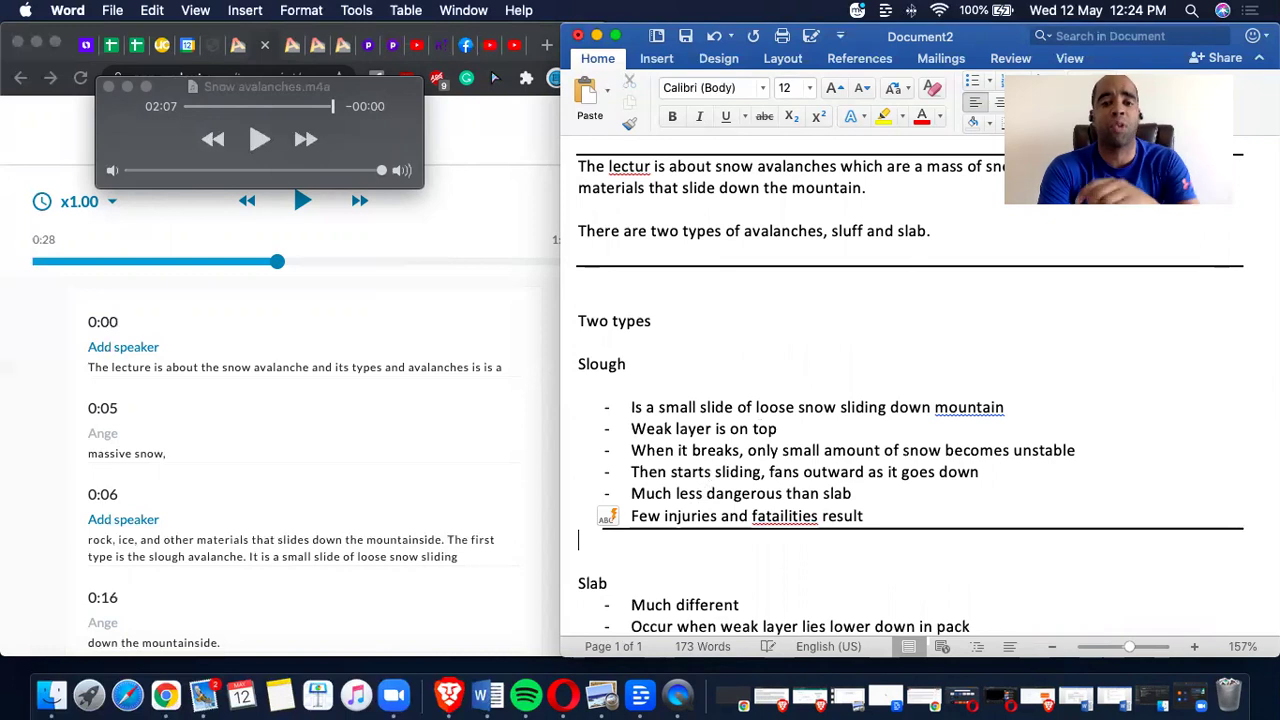
- Look over the notes' introduction and Slough list, and minimize the Snow avalanches.m4a player covering the transcript page
scroll(665, 603, "up", 4)
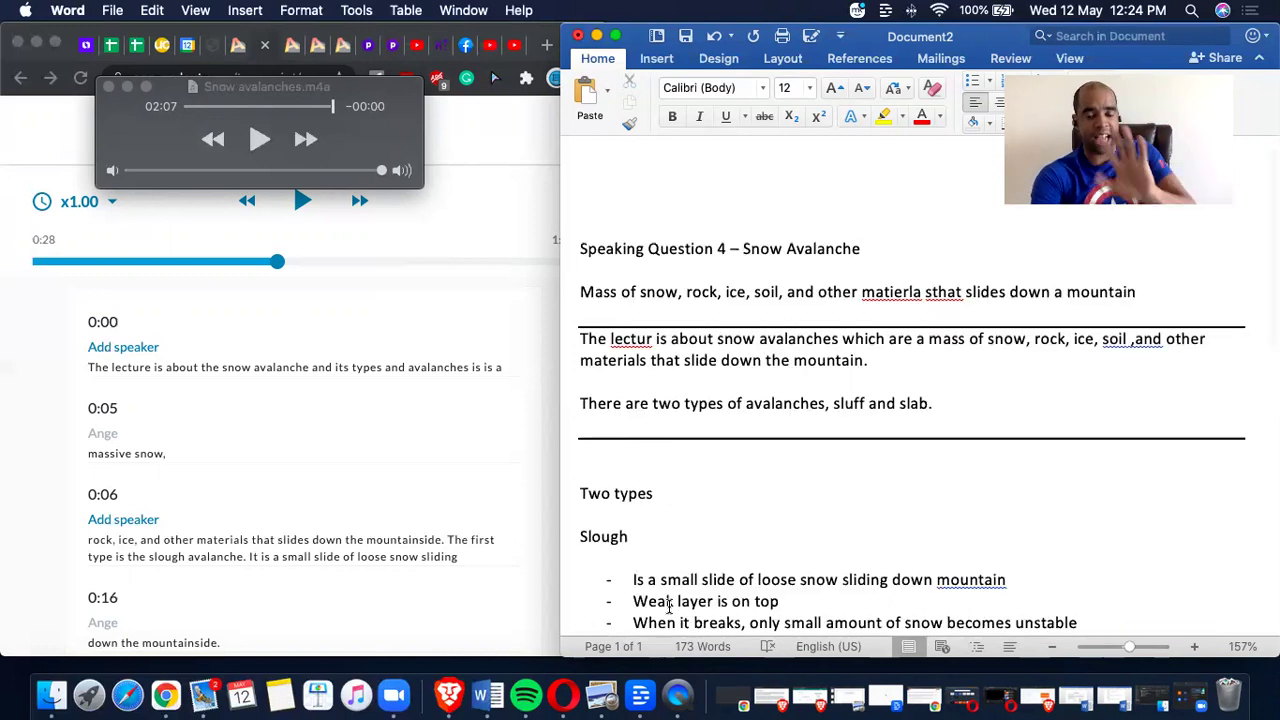
scroll(669, 605, "down", 2)
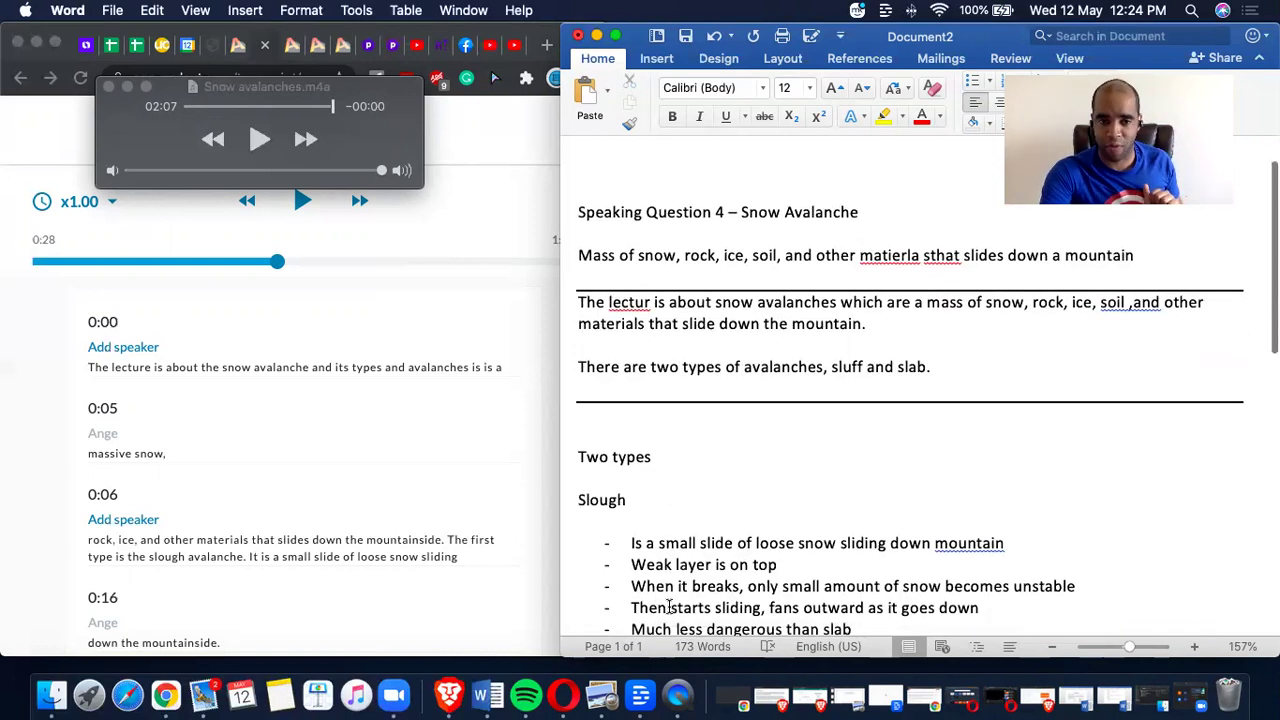
scroll(668, 605, "down", 1)
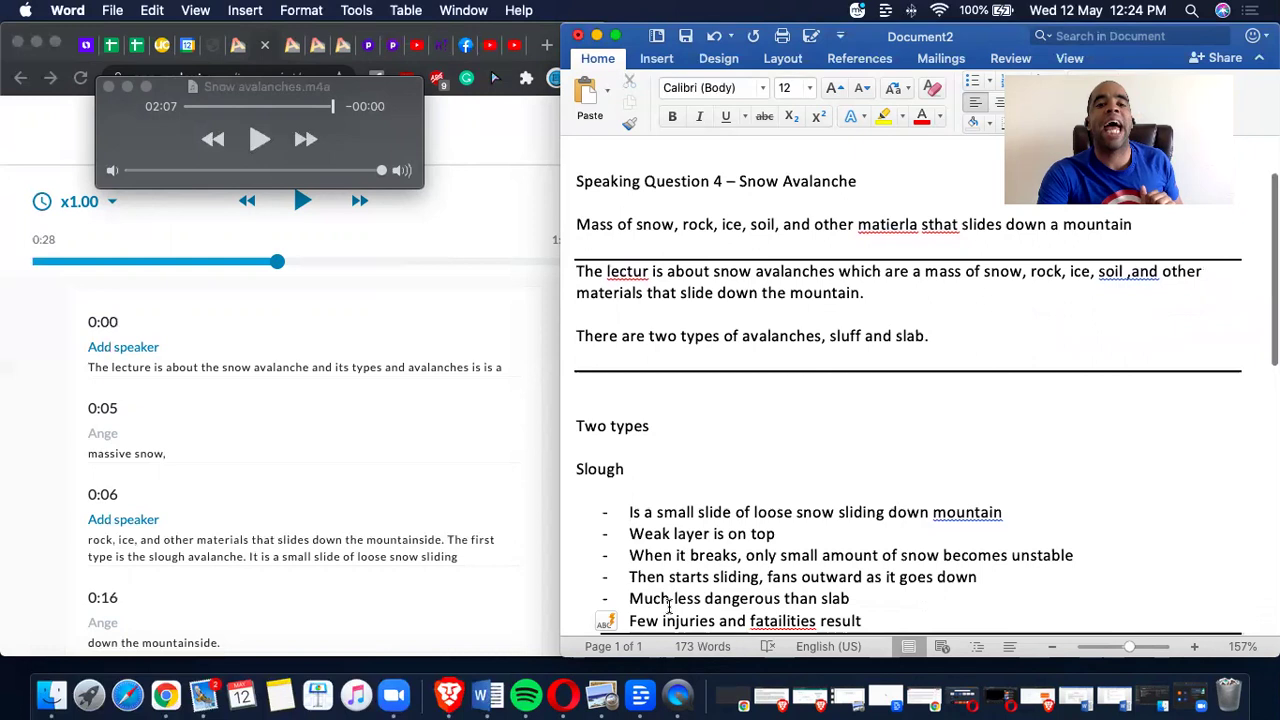
left_click(127, 88)
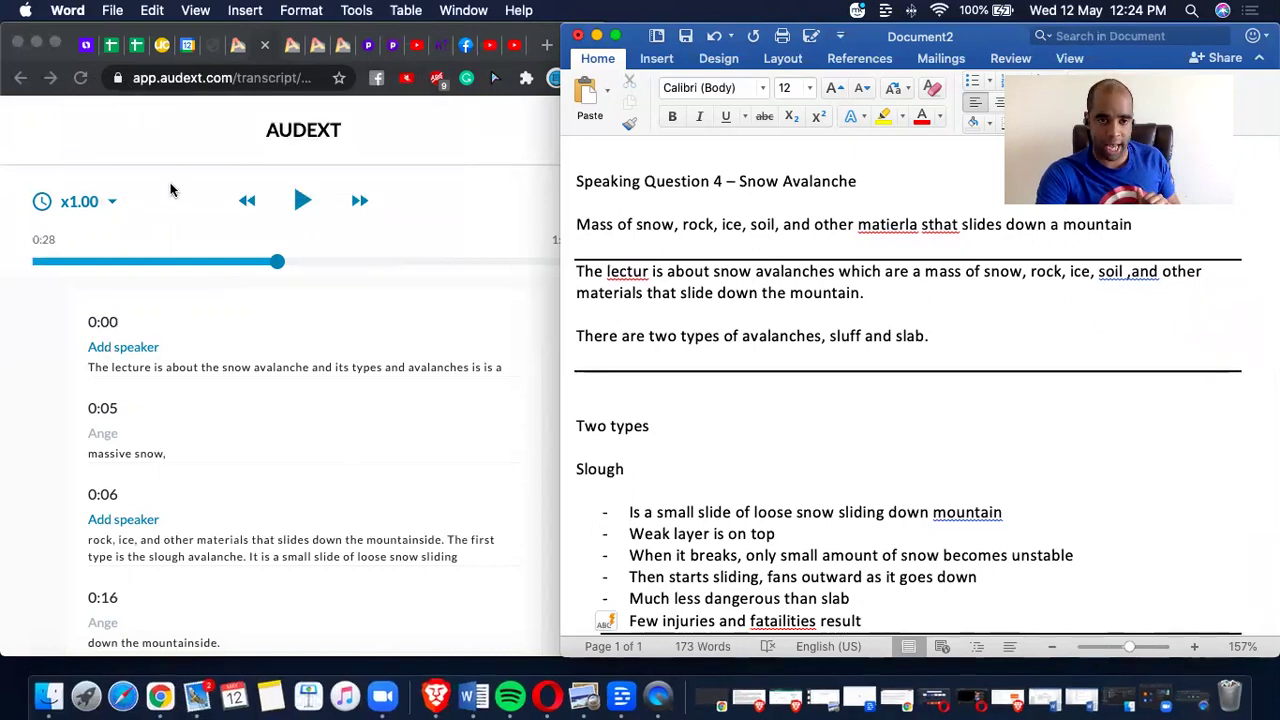
- Play the transcribed response recording from its beginning through the introduction and pause it at 0:14
left_click(302, 203)
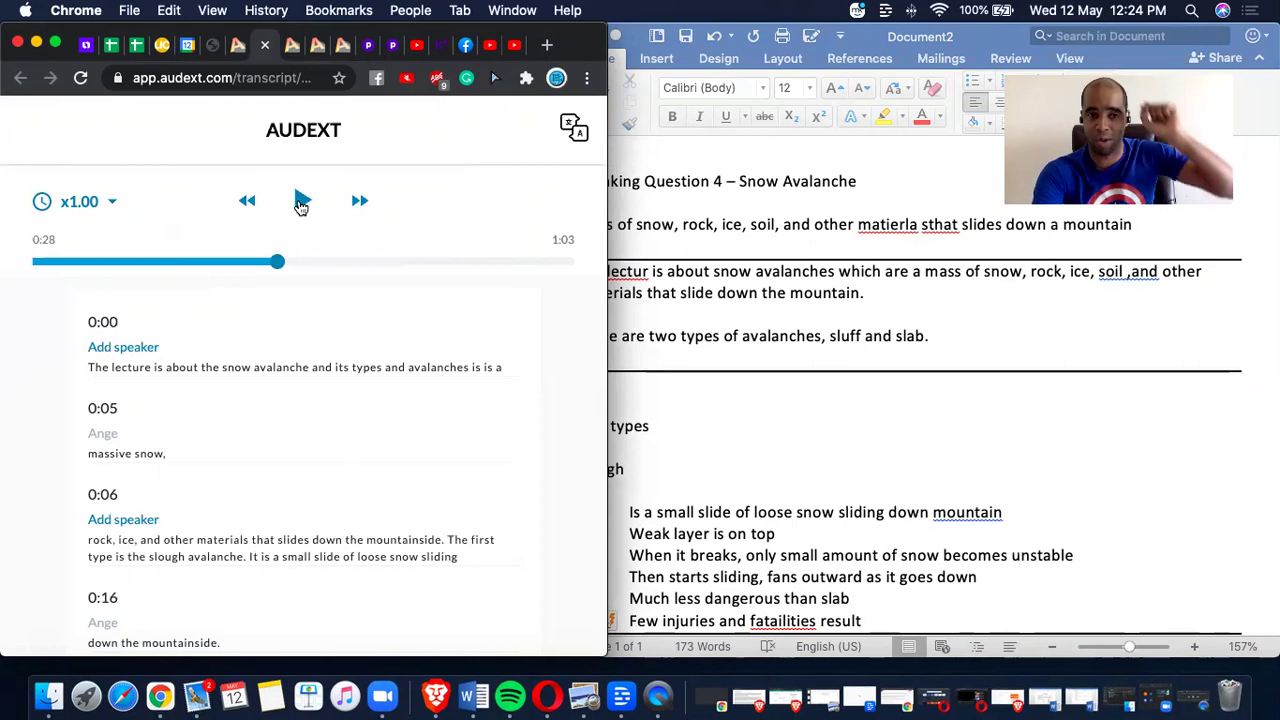
left_click(302, 203)
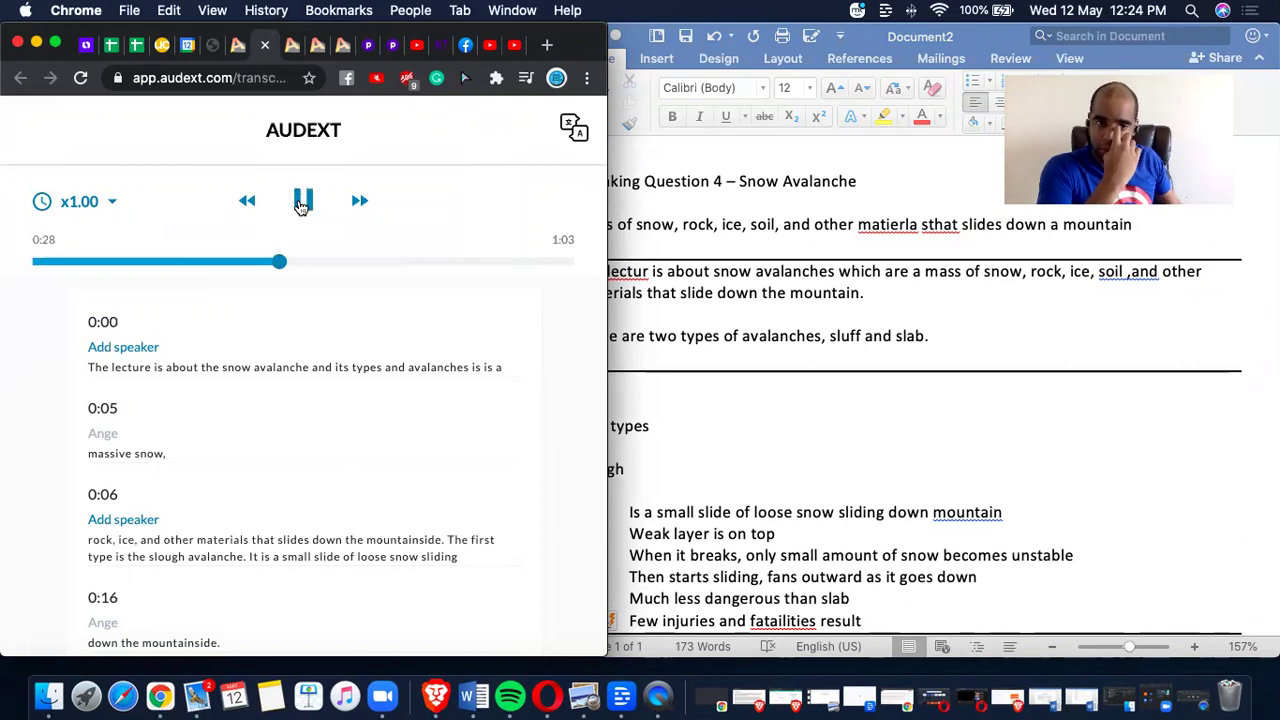
left_click_drag(287, 262, 12, 252)
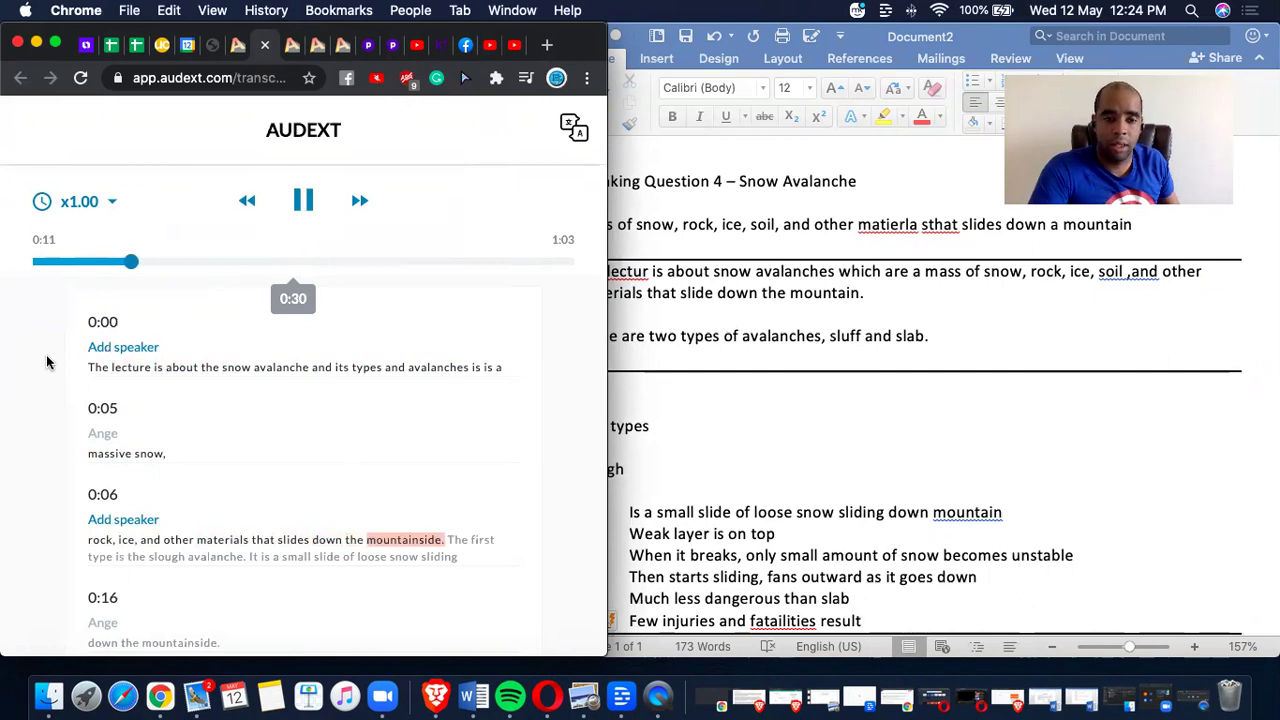
left_click(302, 204)
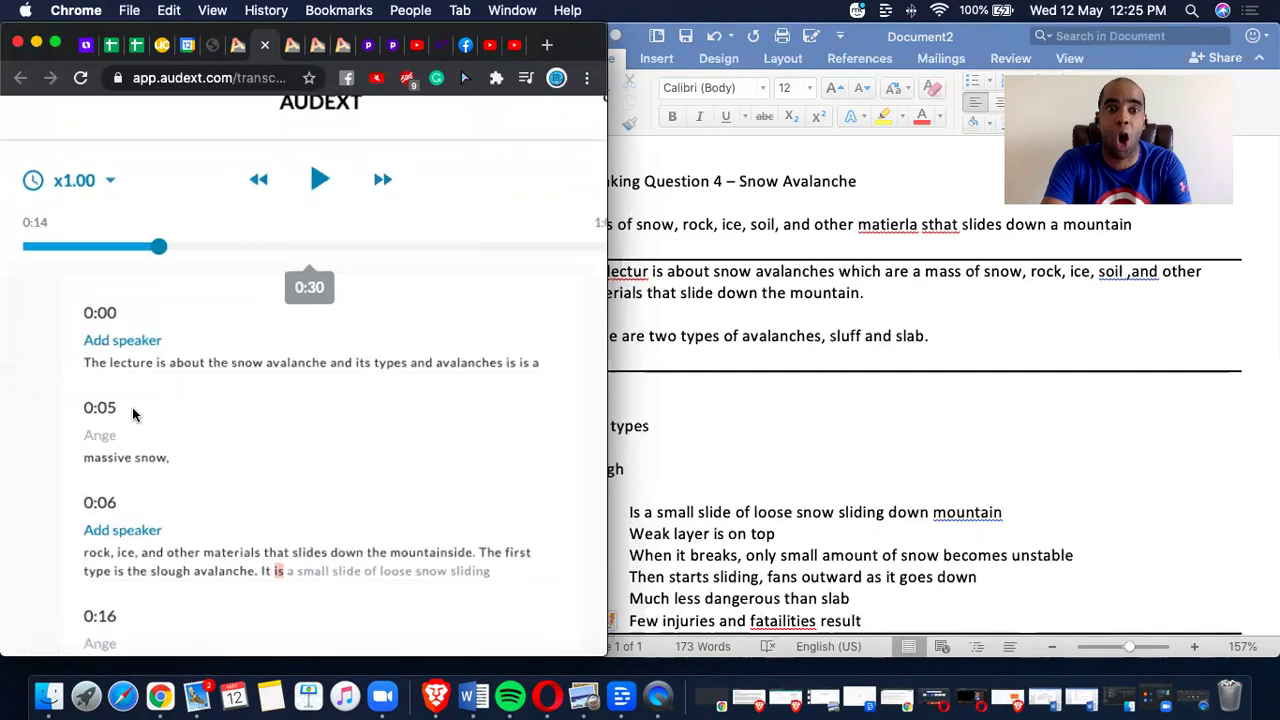
scroll(133, 415, "up", 2)
scroll(133, 415, "left", 1)
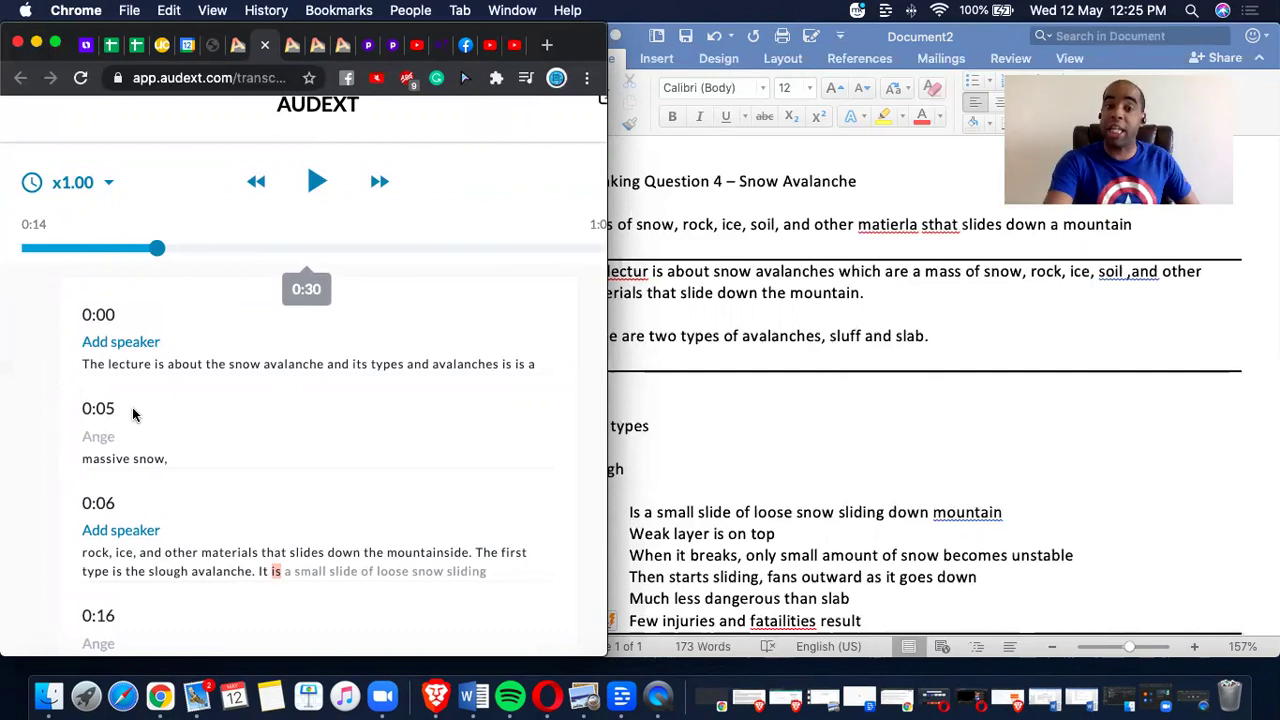
- Check the Slough notes, resume the recording from 0:14 while following the slough avalanche part of the transcript, and pause at 0:32
left_click(786, 436)
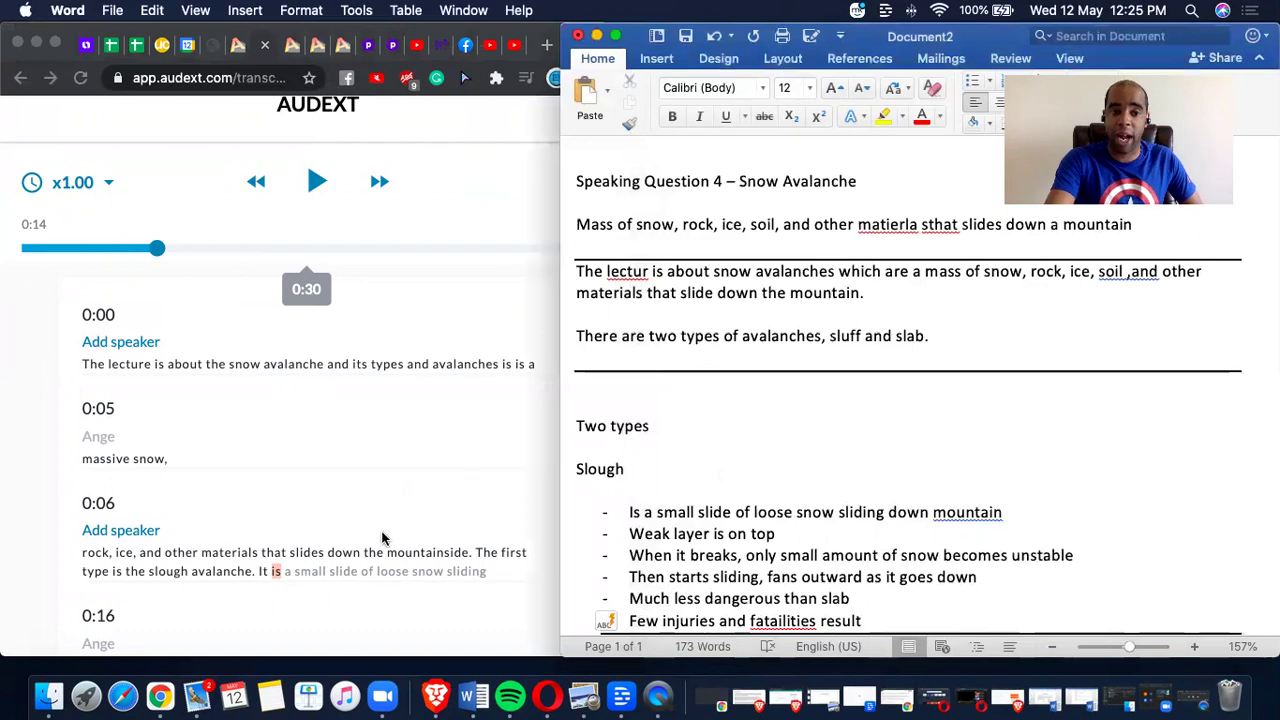
scroll(381, 538, "down", 1)
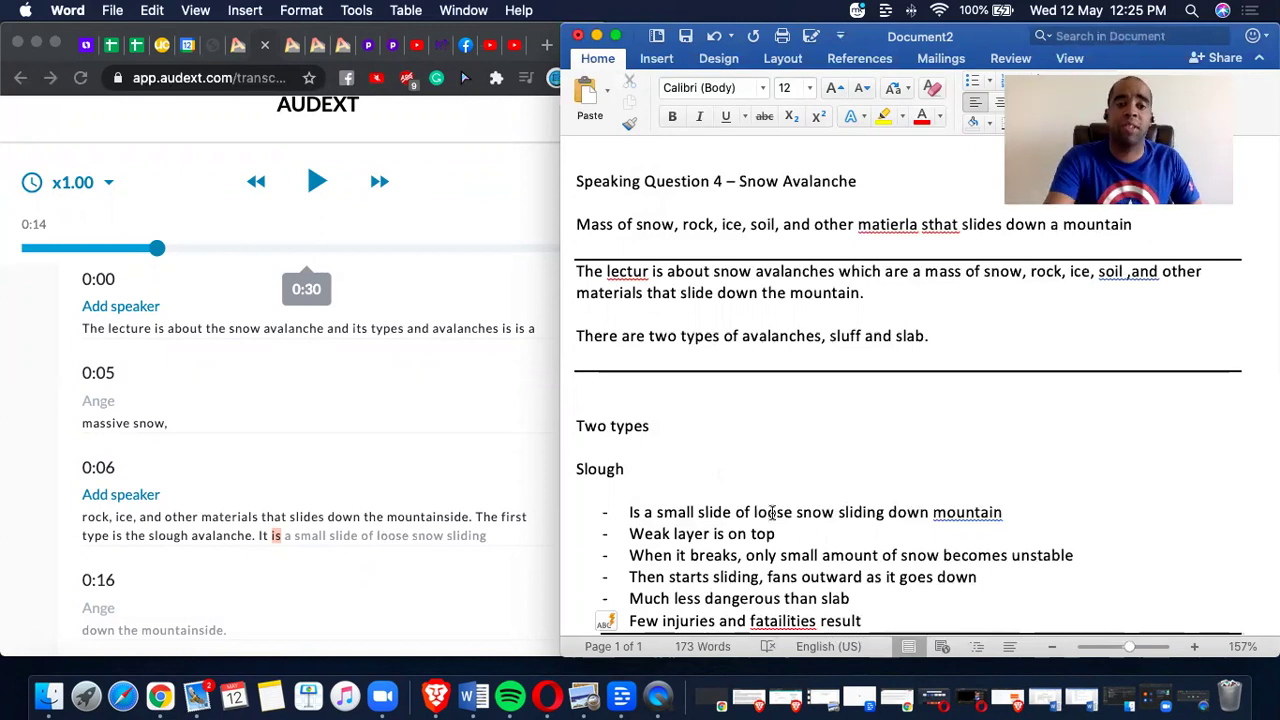
scroll(773, 512, "down", 3)
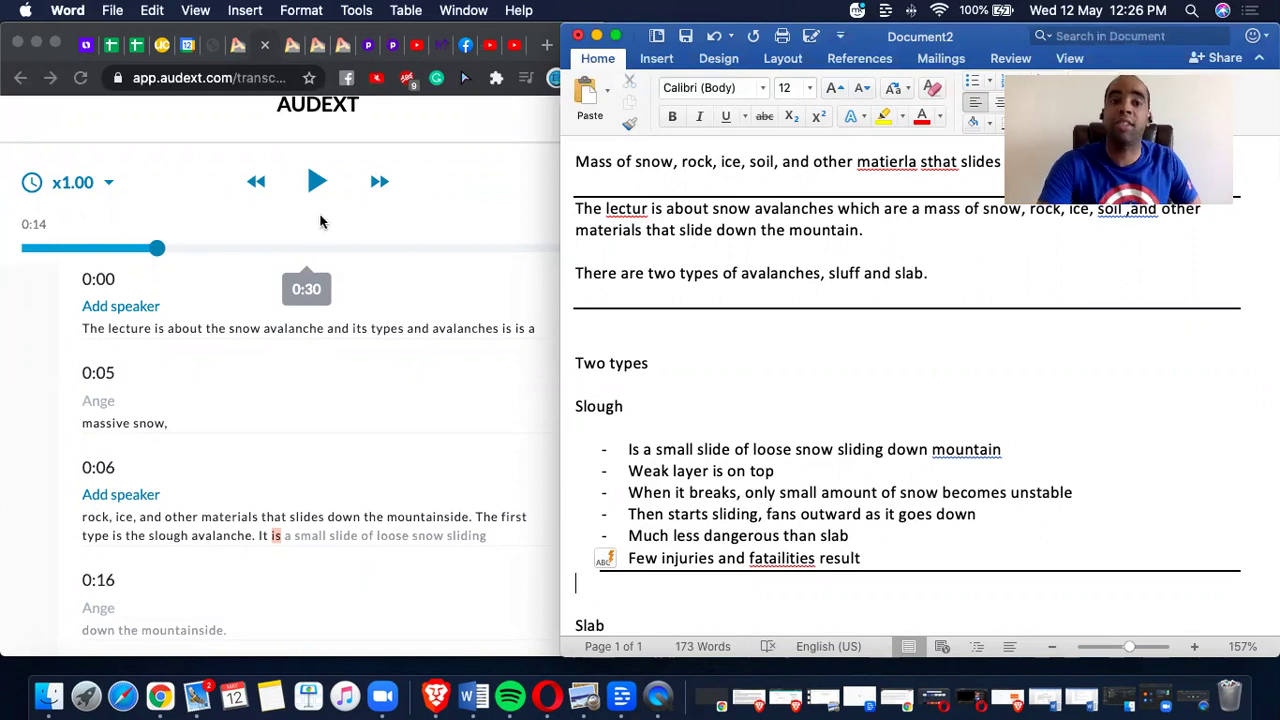
left_click(317, 184)
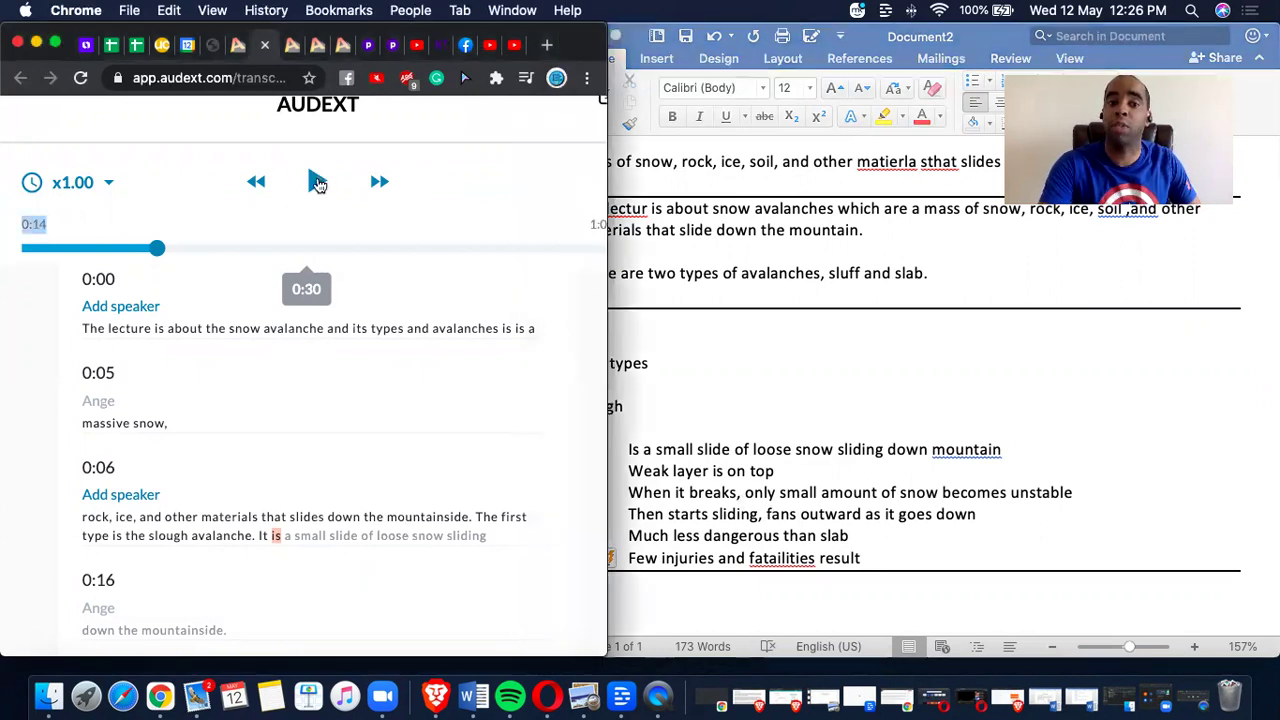
left_click(317, 185)
scroll(301, 366, "down", 3)
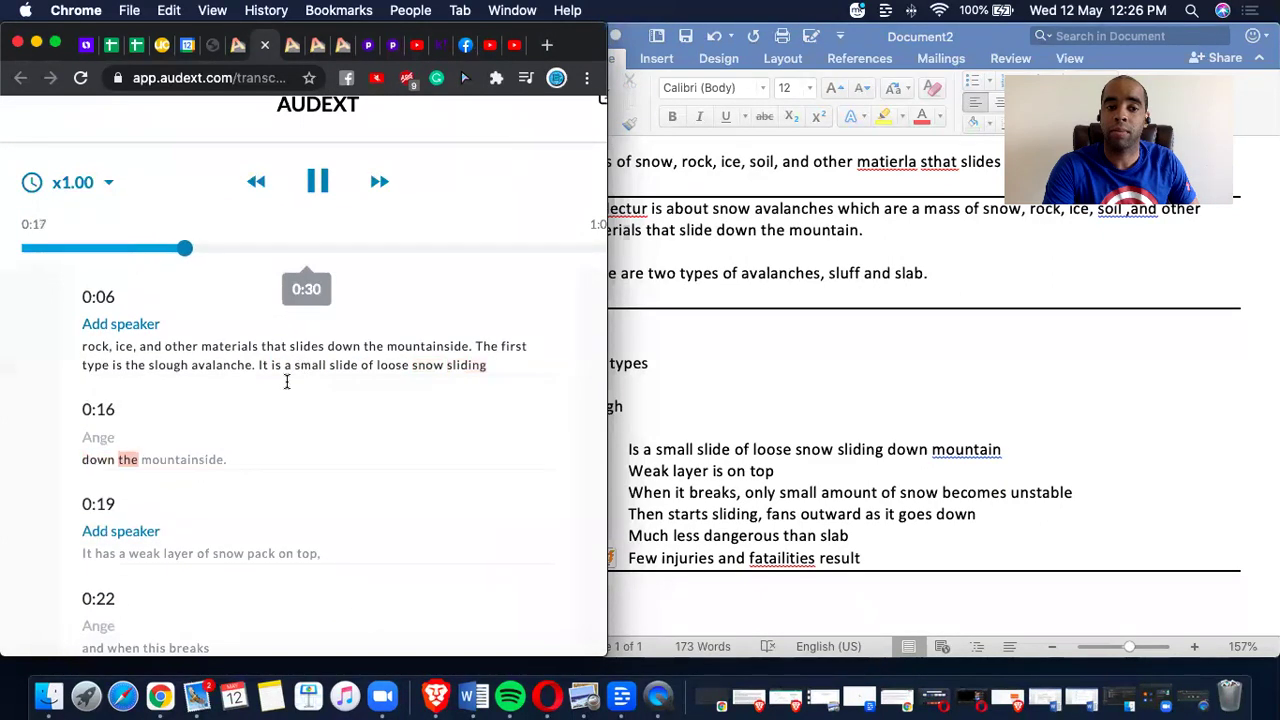
scroll(53, 497, "down", 1)
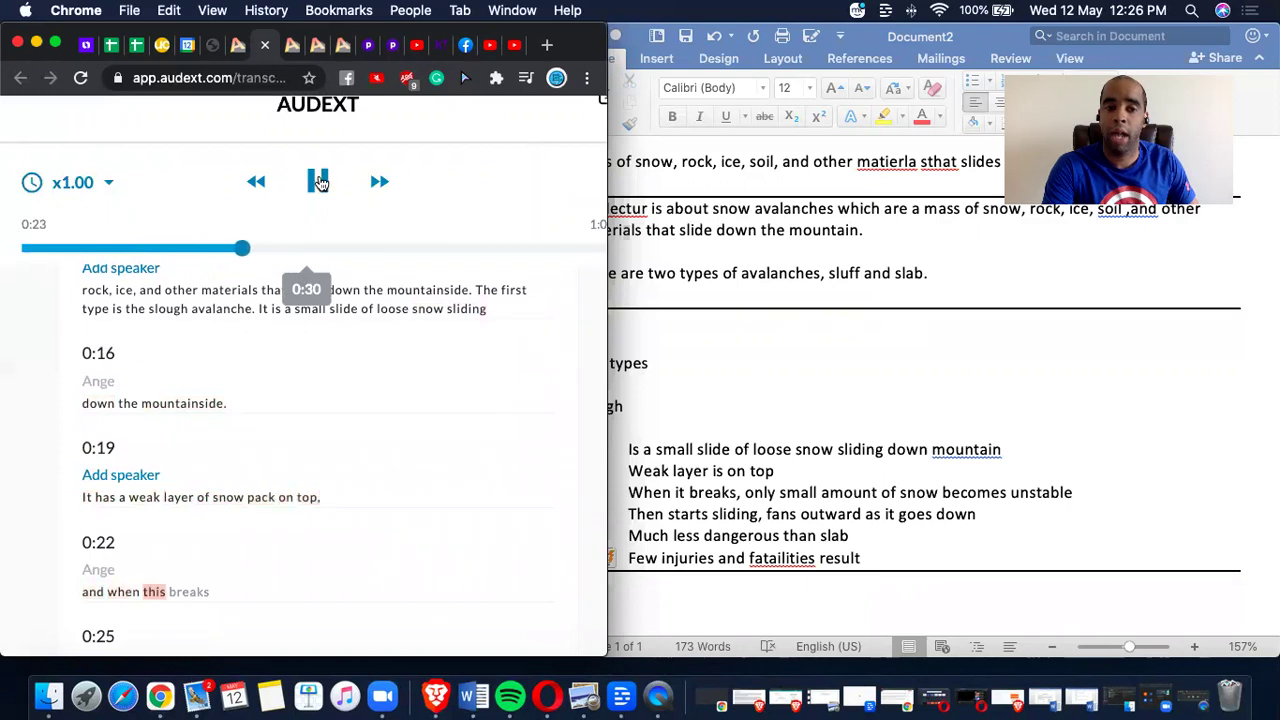
scroll(316, 349, "down", 2)
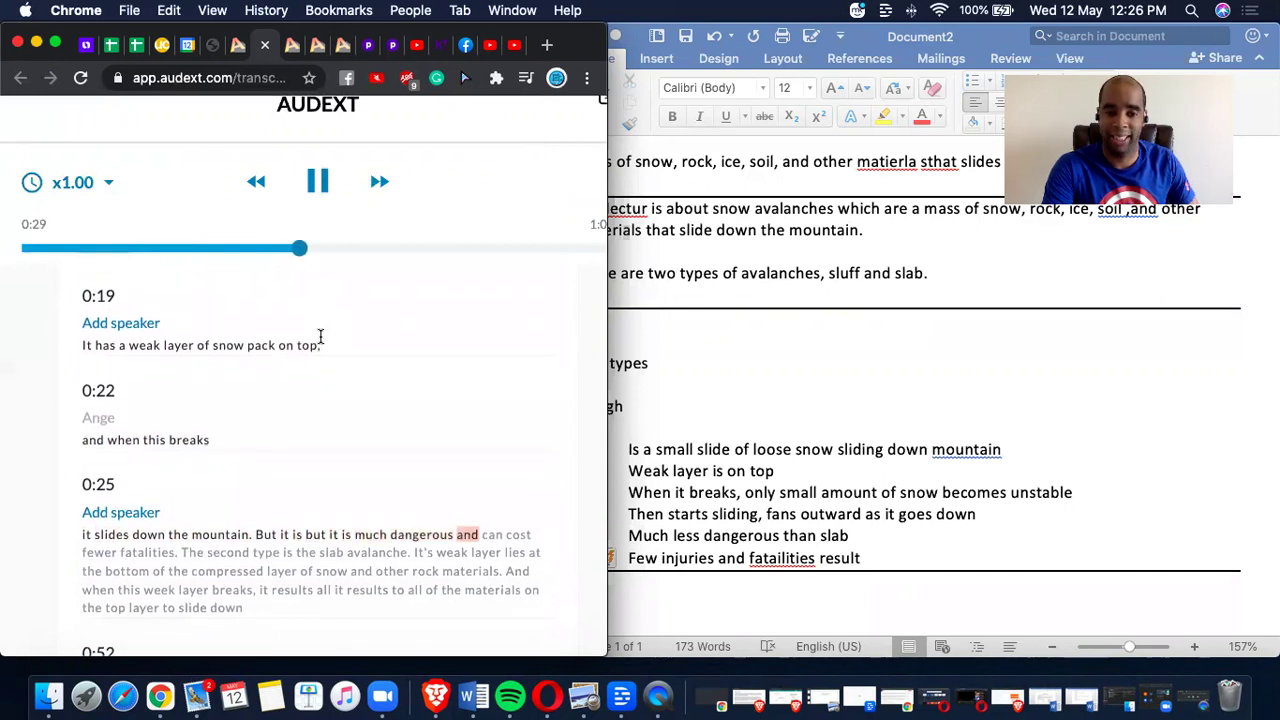
left_click(317, 181)
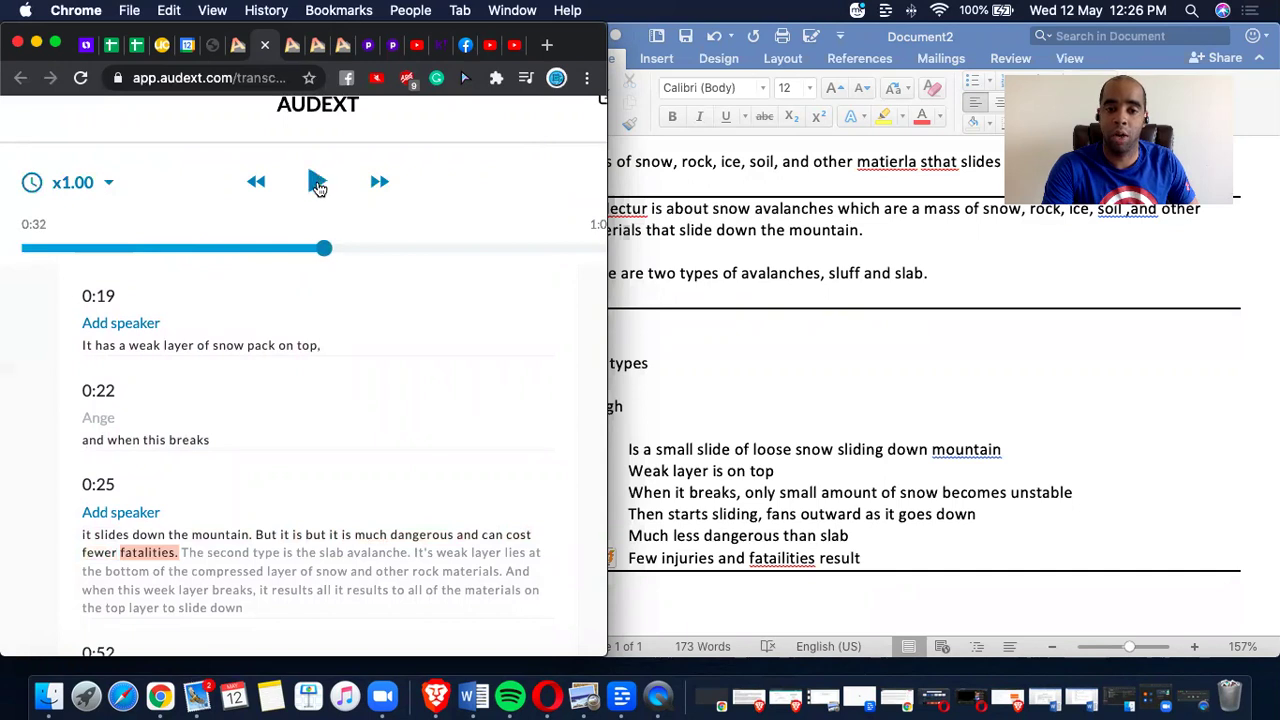
- Compare the transcript's slough avalanche passage with the introduction and Slough list in the notes
left_click(779, 461)
scroll(777, 457, "up", 1)
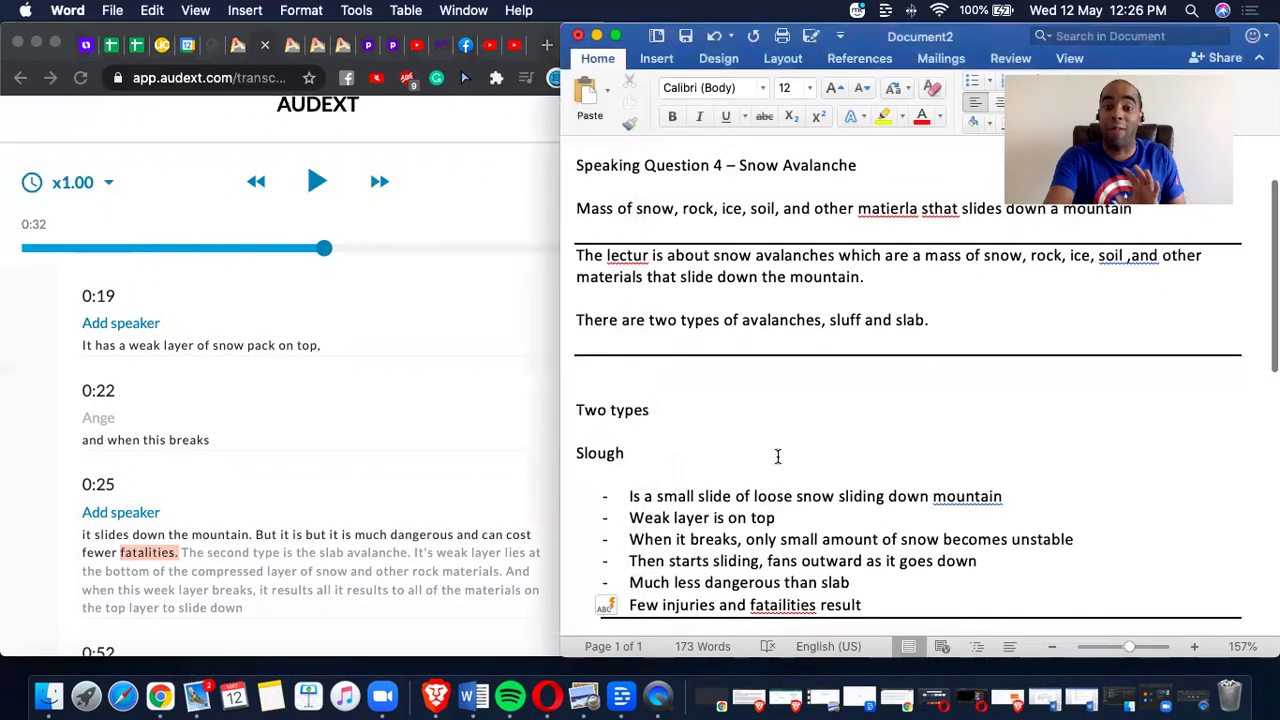
scroll(777, 457, "down", 2)
scroll(778, 455, "down", 2)
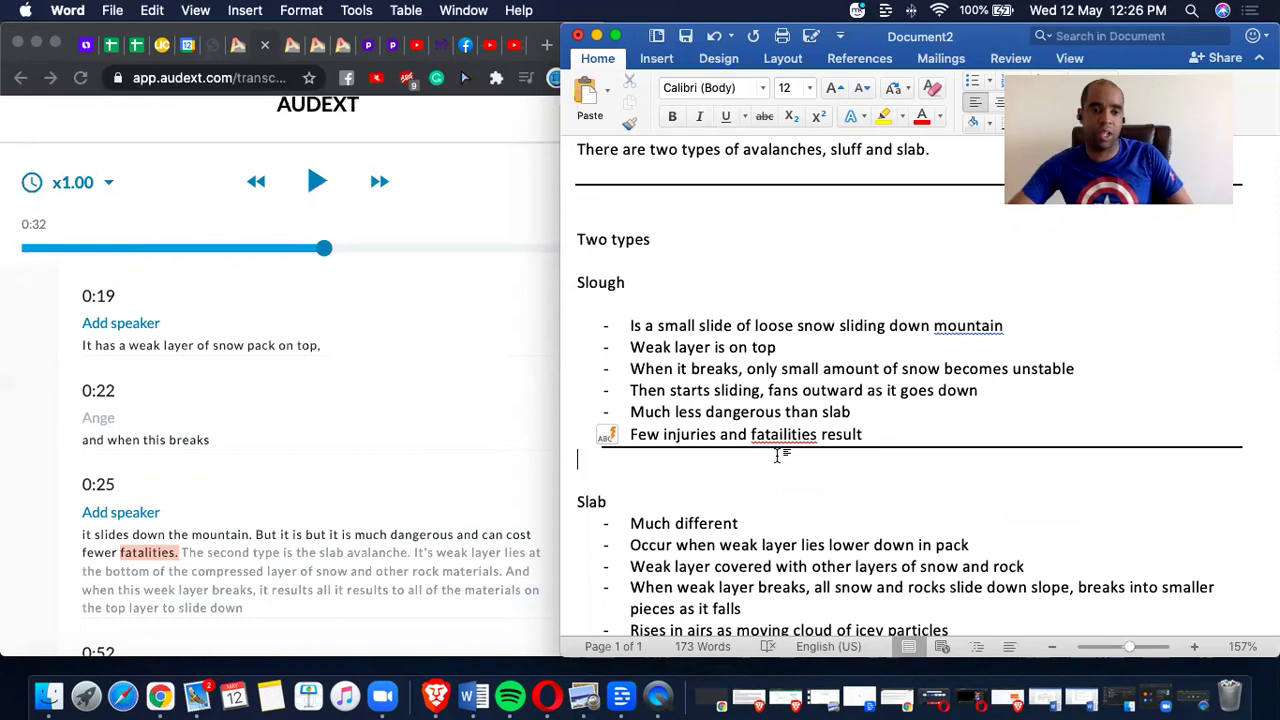
scroll(272, 440, "up", 3)
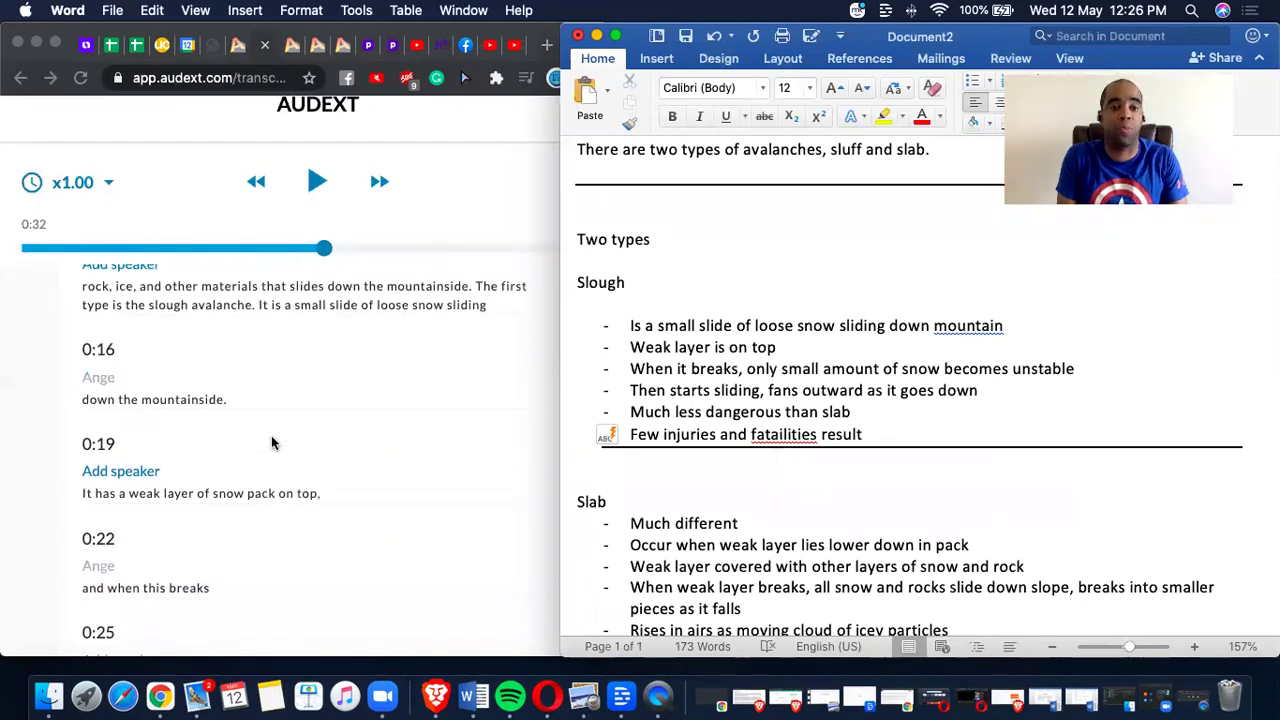
scroll(278, 402, "down", 1)
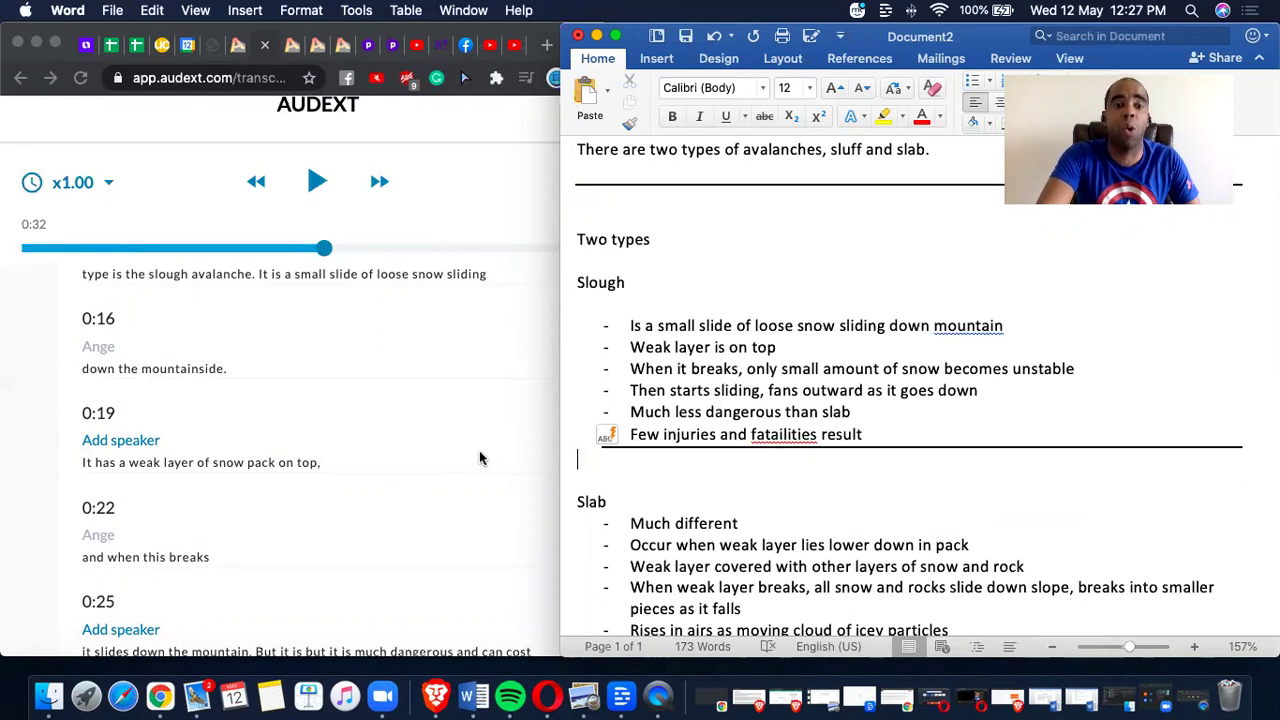
scroll(480, 458, "down", 4)
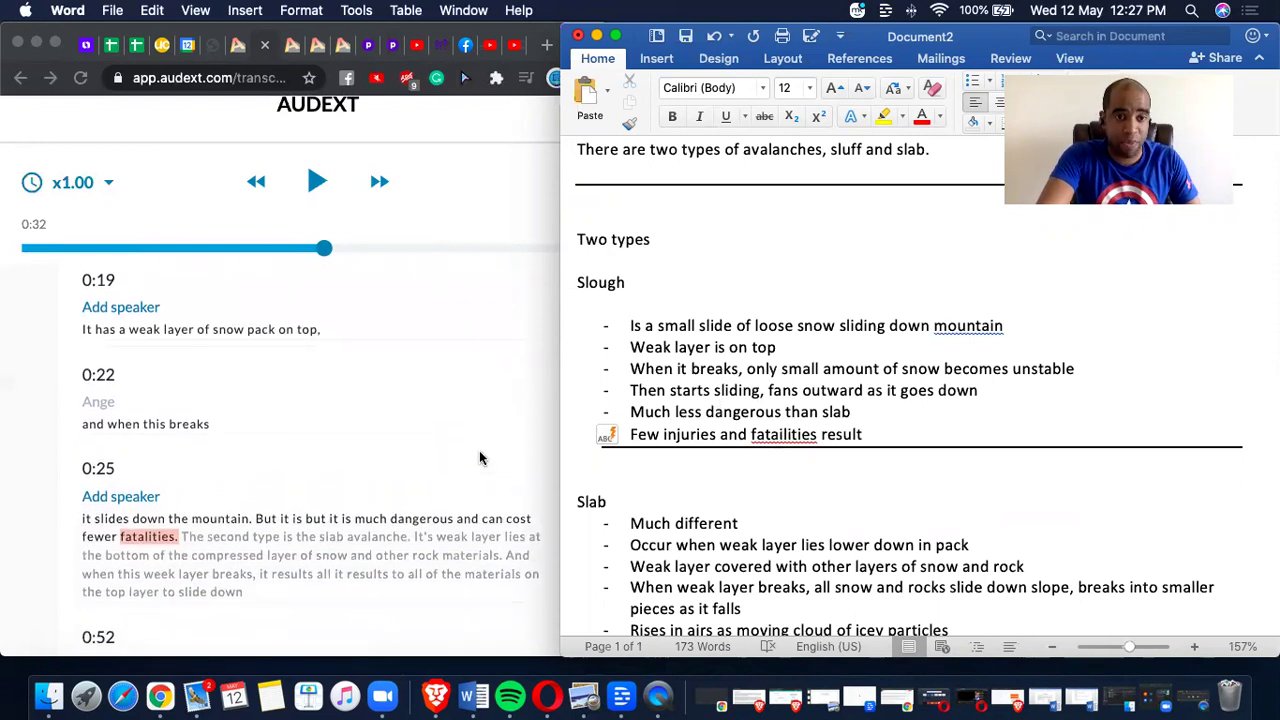
scroll(479, 458, "down", 2)
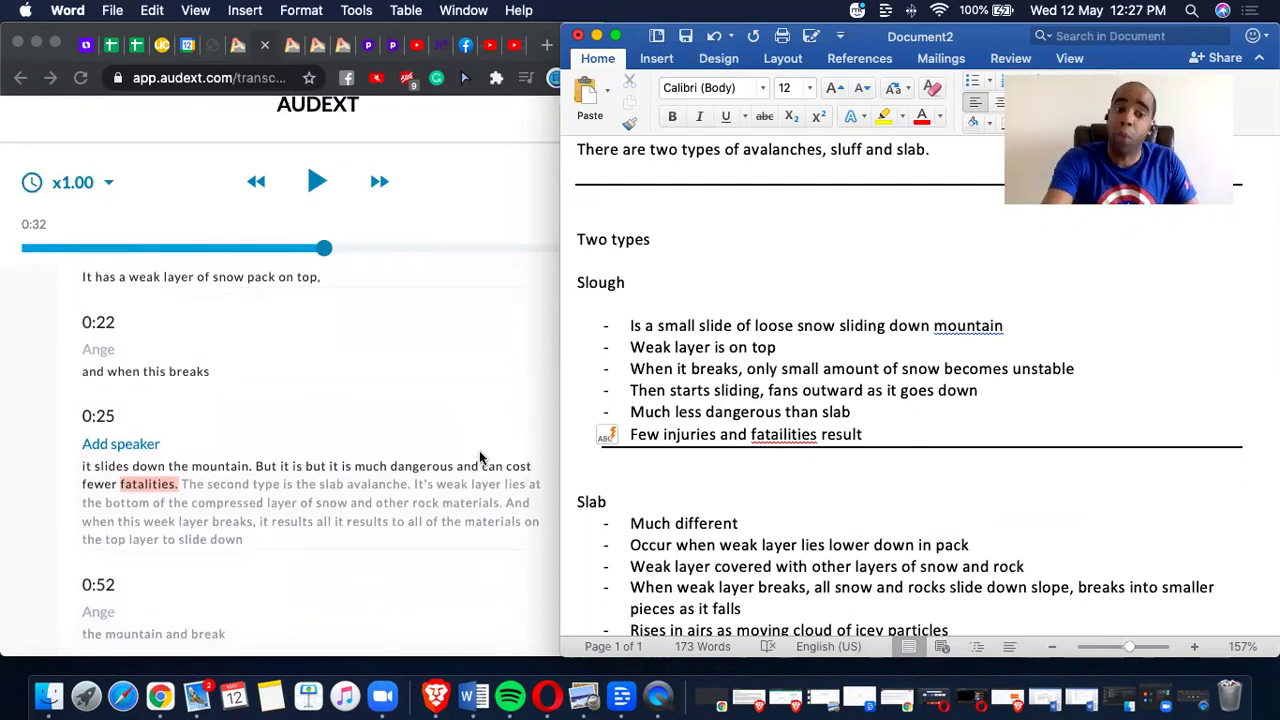
scroll(479, 452, "down", 1)
scroll(479, 458, "down", 3)
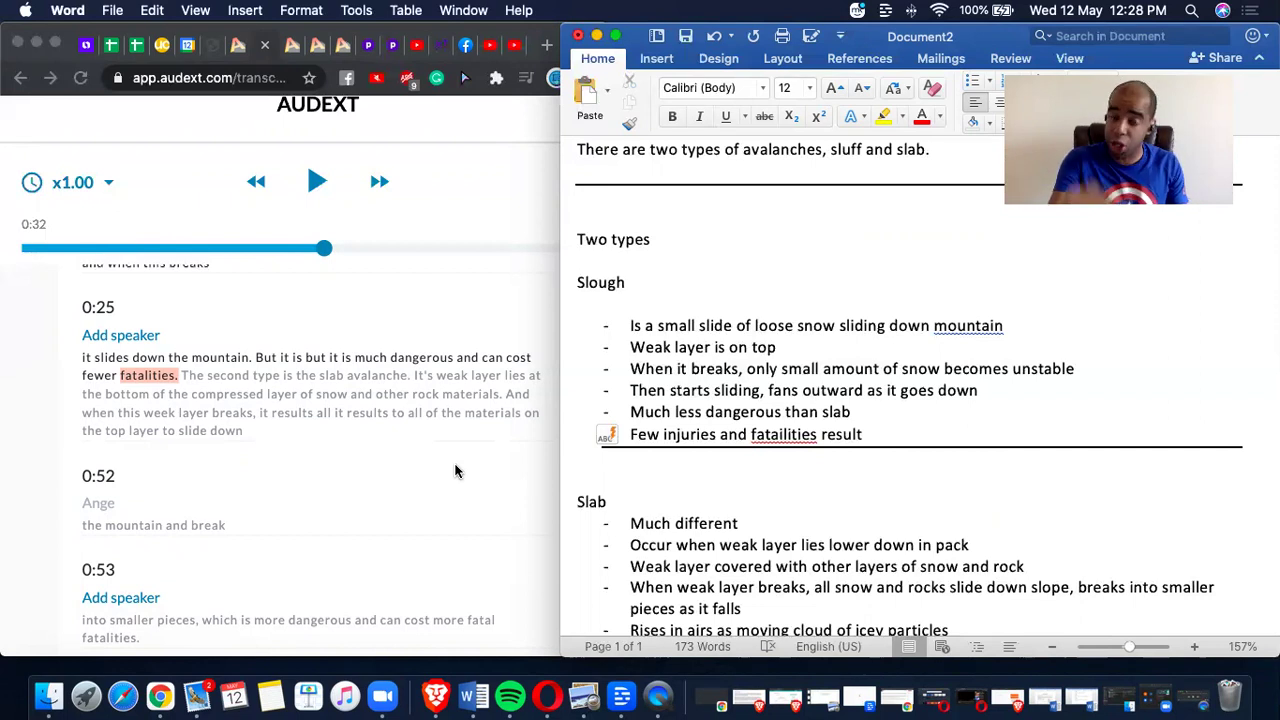
- Play the slab avalanche part of the recording from 0:32 to 0:55 and check it against the Slab list in the notes
left_click(316, 183)
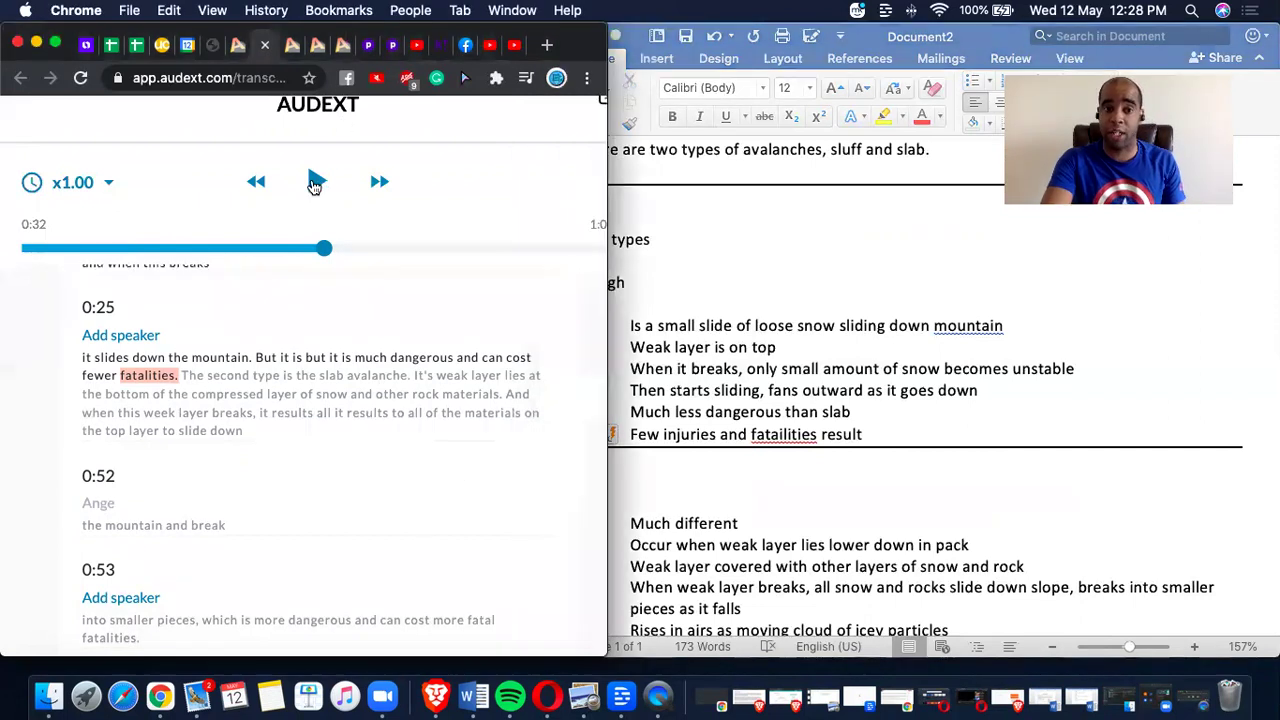
left_click(316, 183)
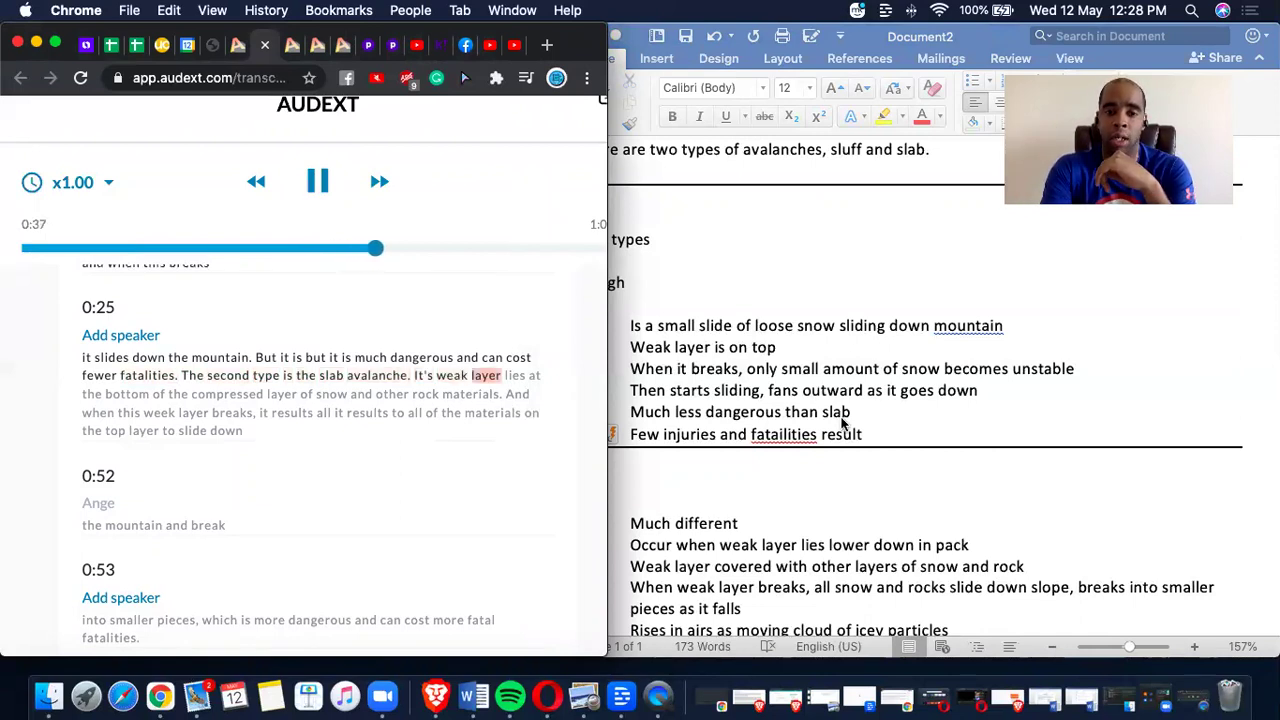
scroll(834, 420, "down", 5)
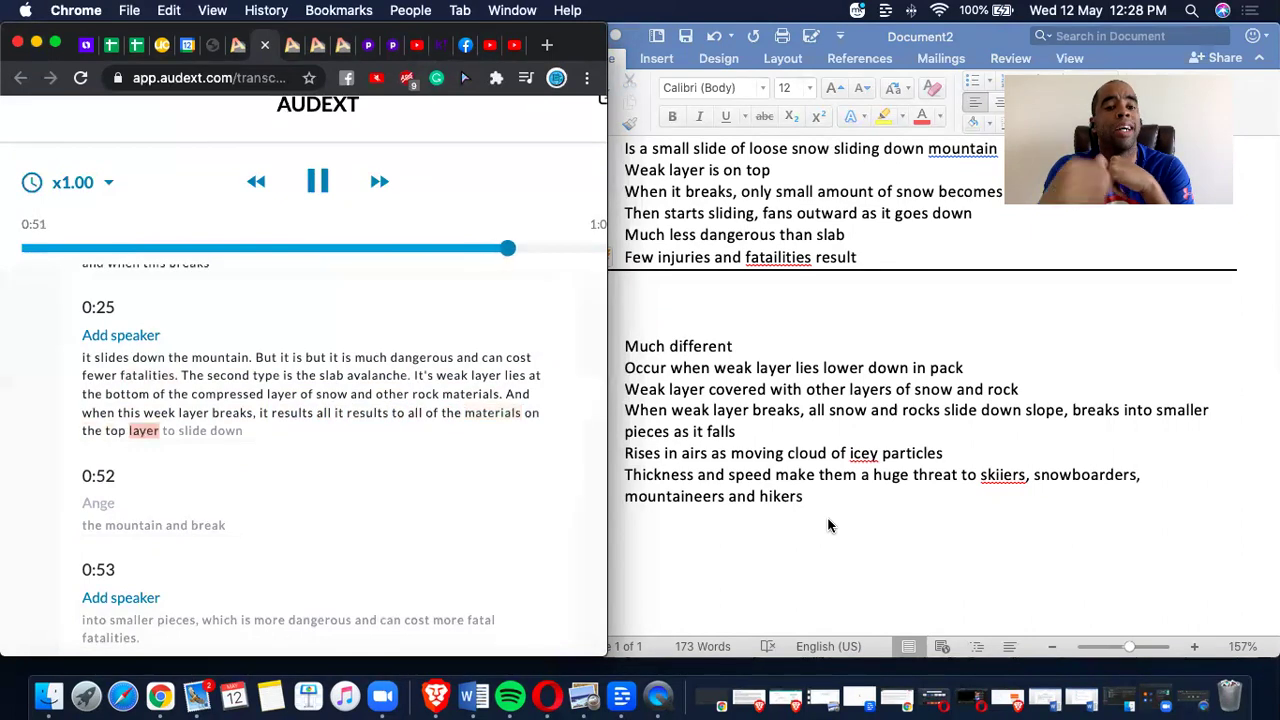
left_click(320, 188)
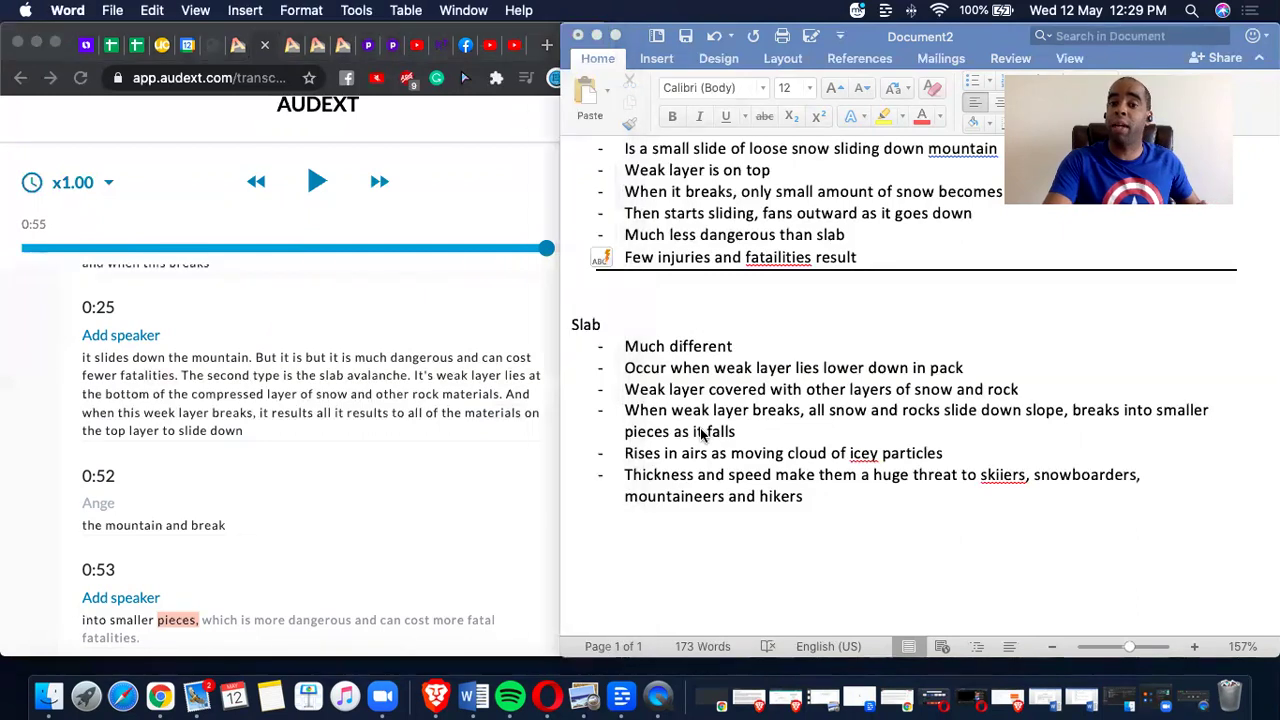
left_click(700, 432)
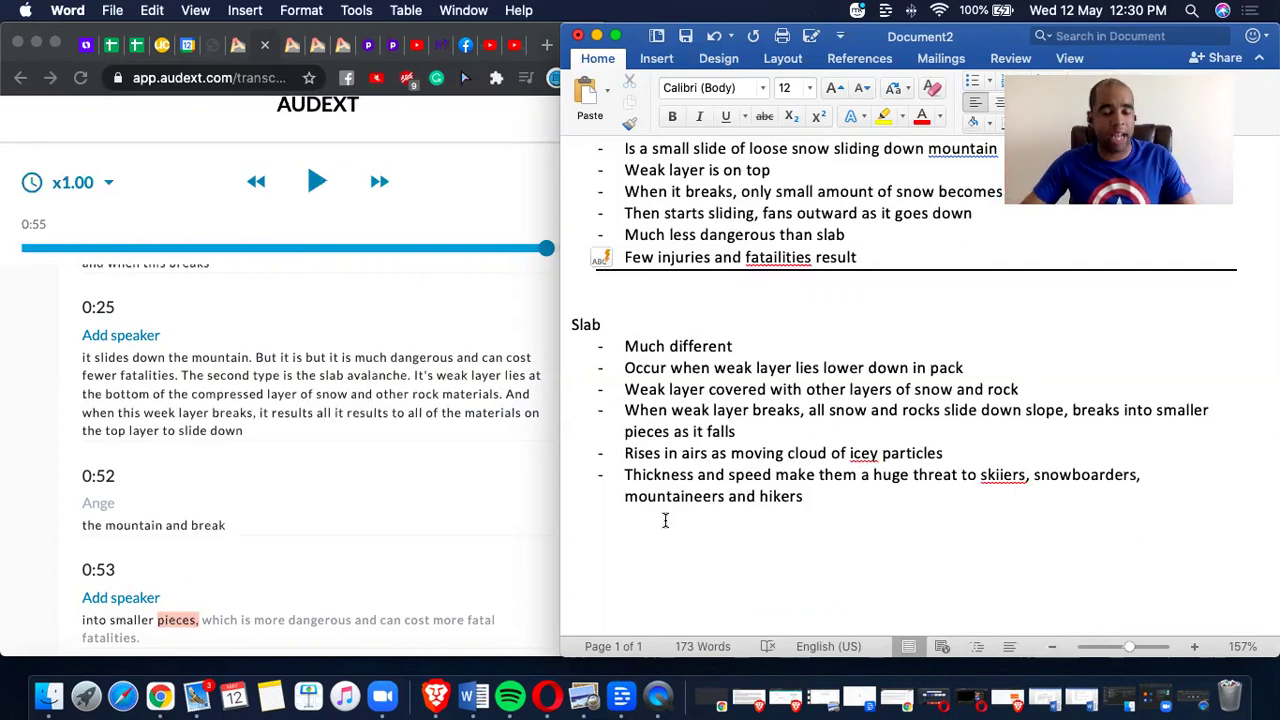
- Play the rest of the recording from 0:55 to its end, following the last transcript lines
scroll(181, 486, "down", 2)
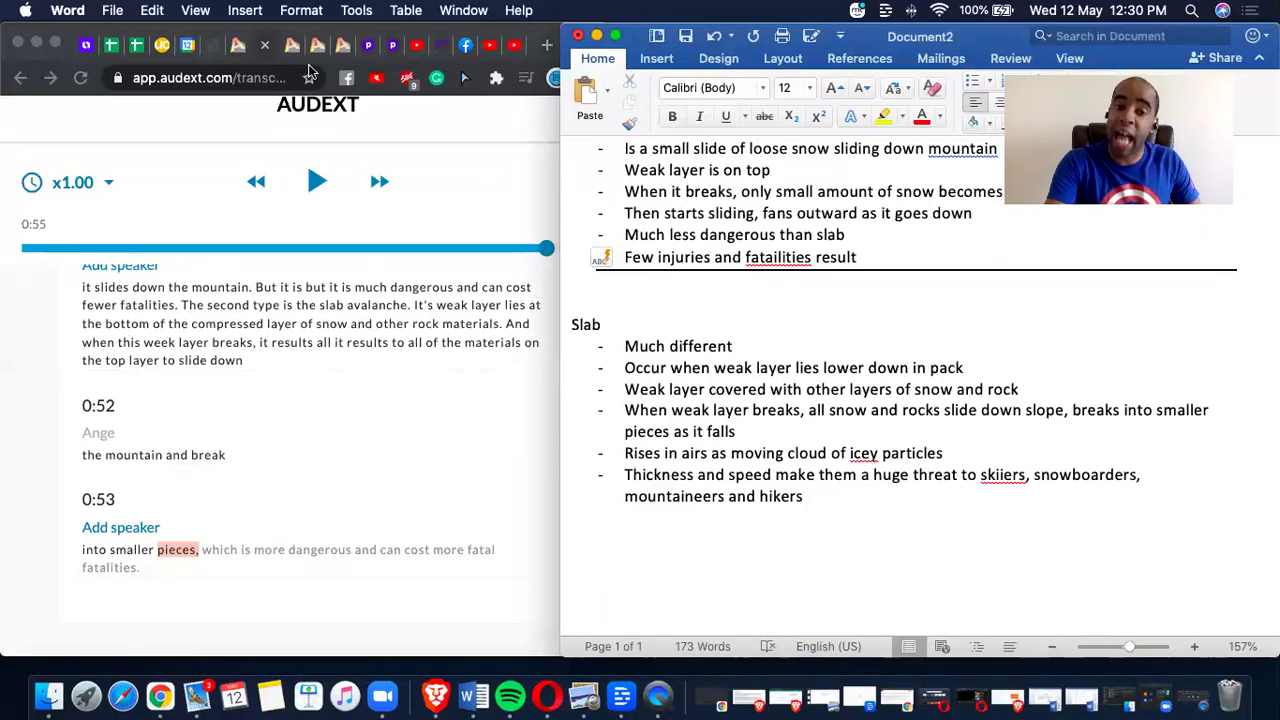
left_click(314, 181)
left_click(314, 181)
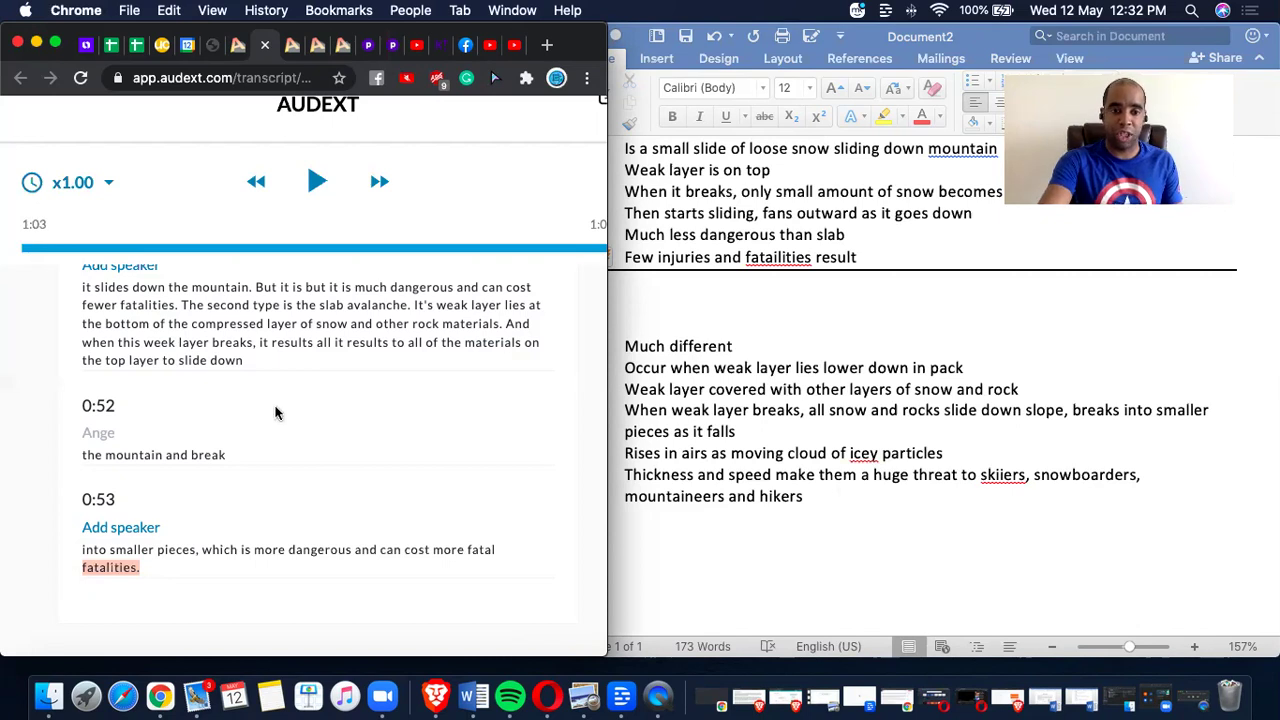
- Review the full transcript from 0:00 to the final segment against the introduction, Slough and Slab sections of the notes
scroll(277, 413, "up", 10)
scroll(277, 413, "up", 3)
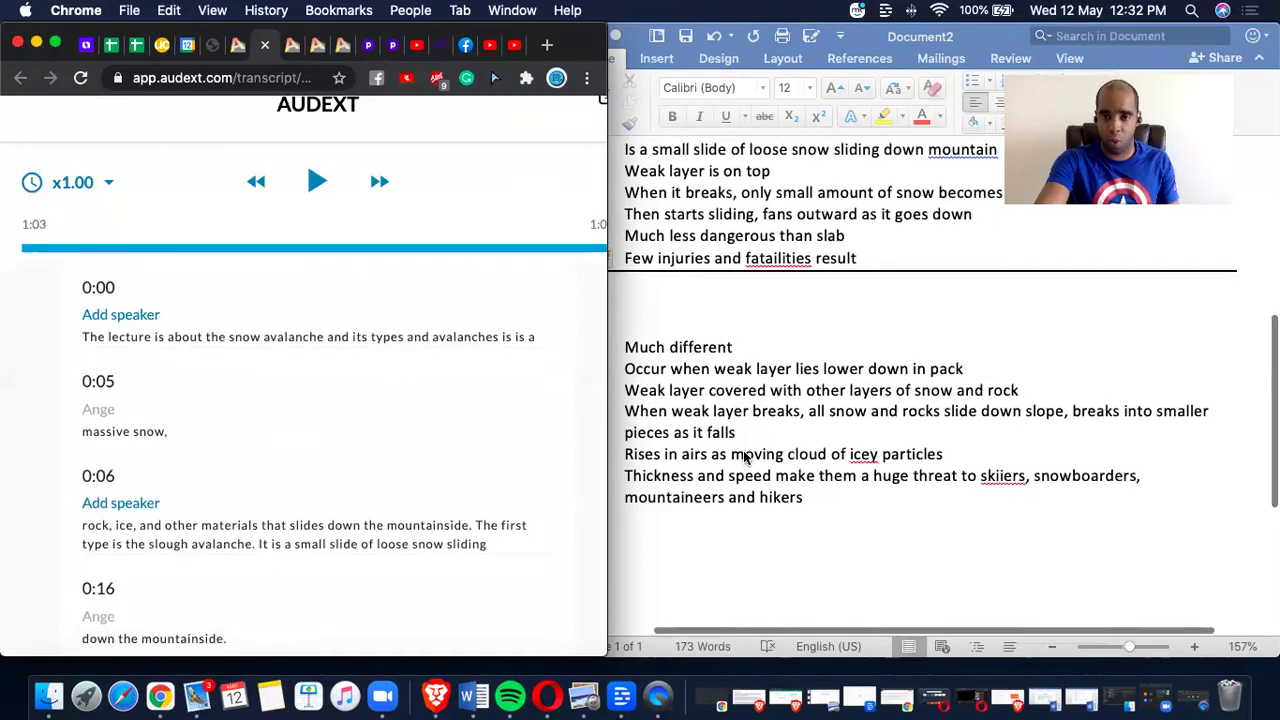
scroll(744, 456, "up", 6)
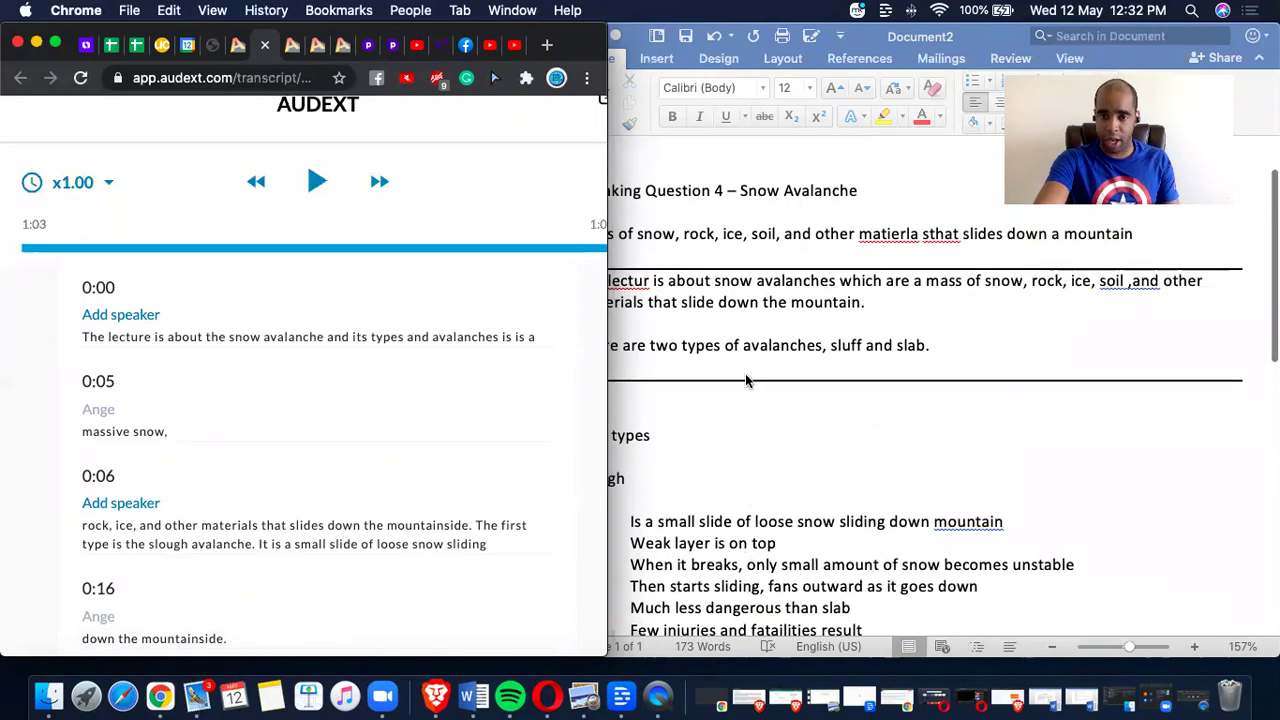
left_click(748, 322)
scroll(749, 354, "down", 2)
scroll(749, 357, "down", 2)
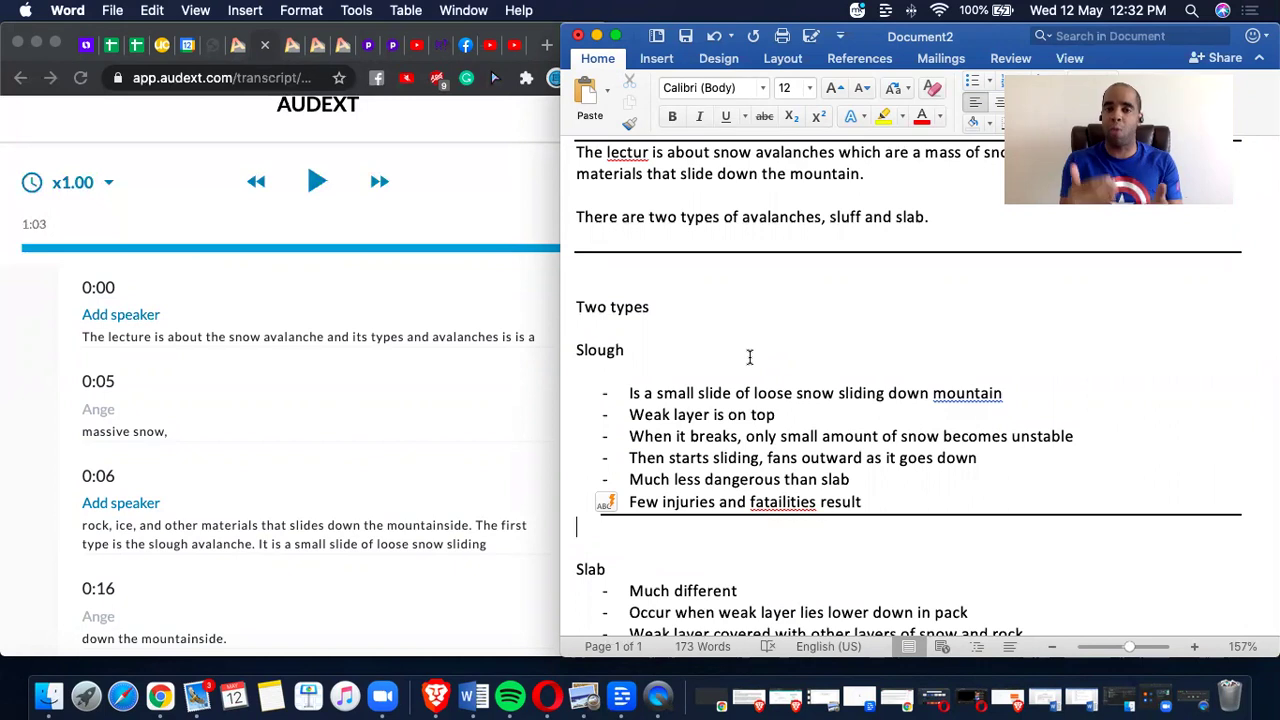
scroll(325, 388, "down", 10)
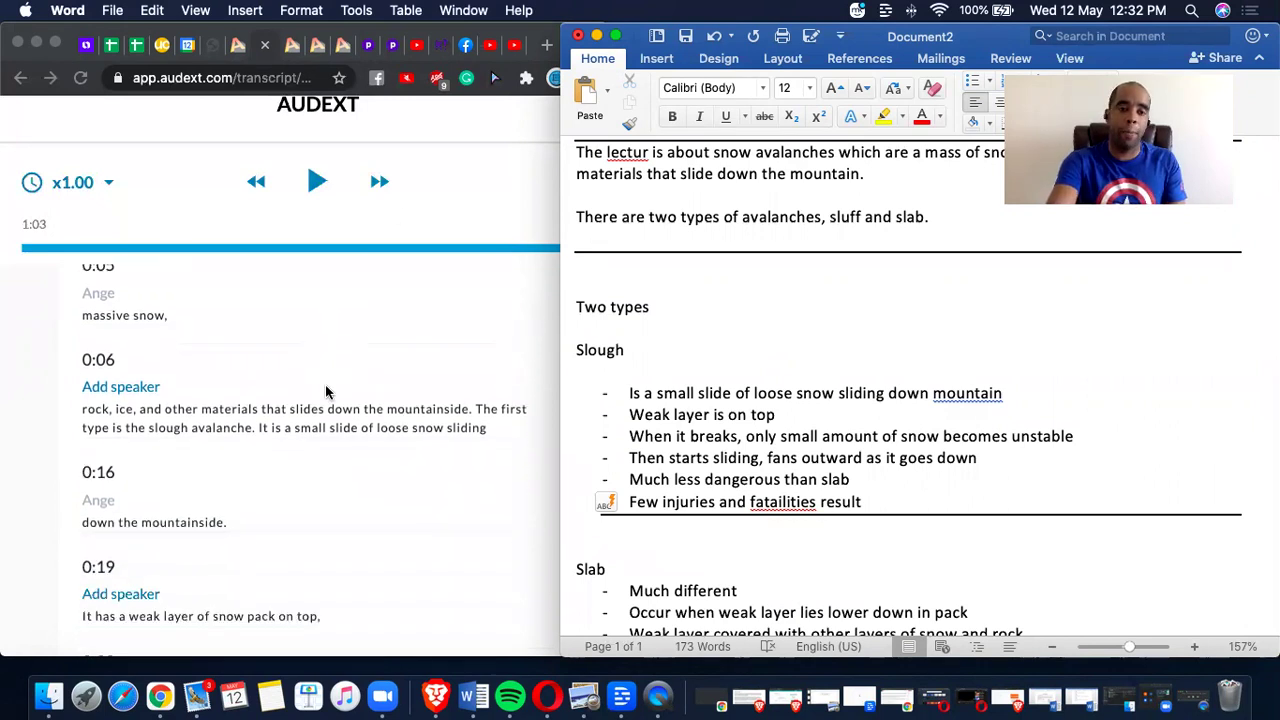
scroll(325, 392, "down", 4)
scroll(391, 383, "up", 1)
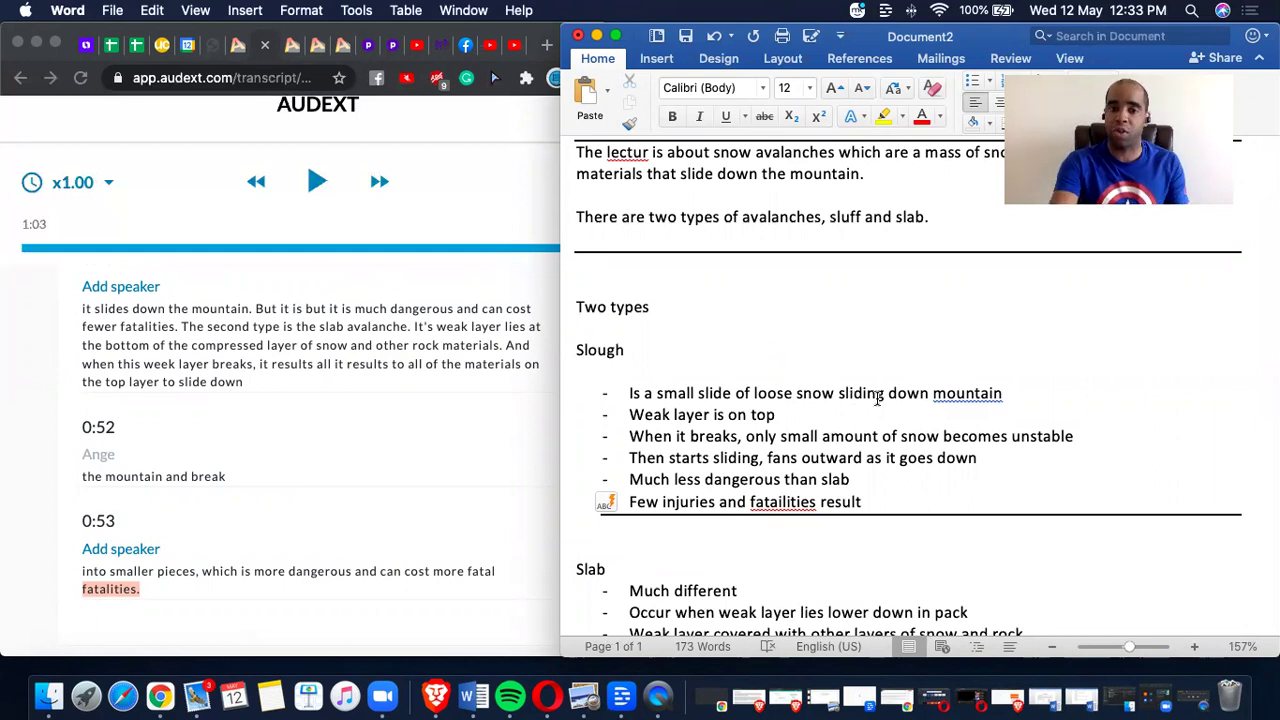
scroll(877, 399, "down", 4)
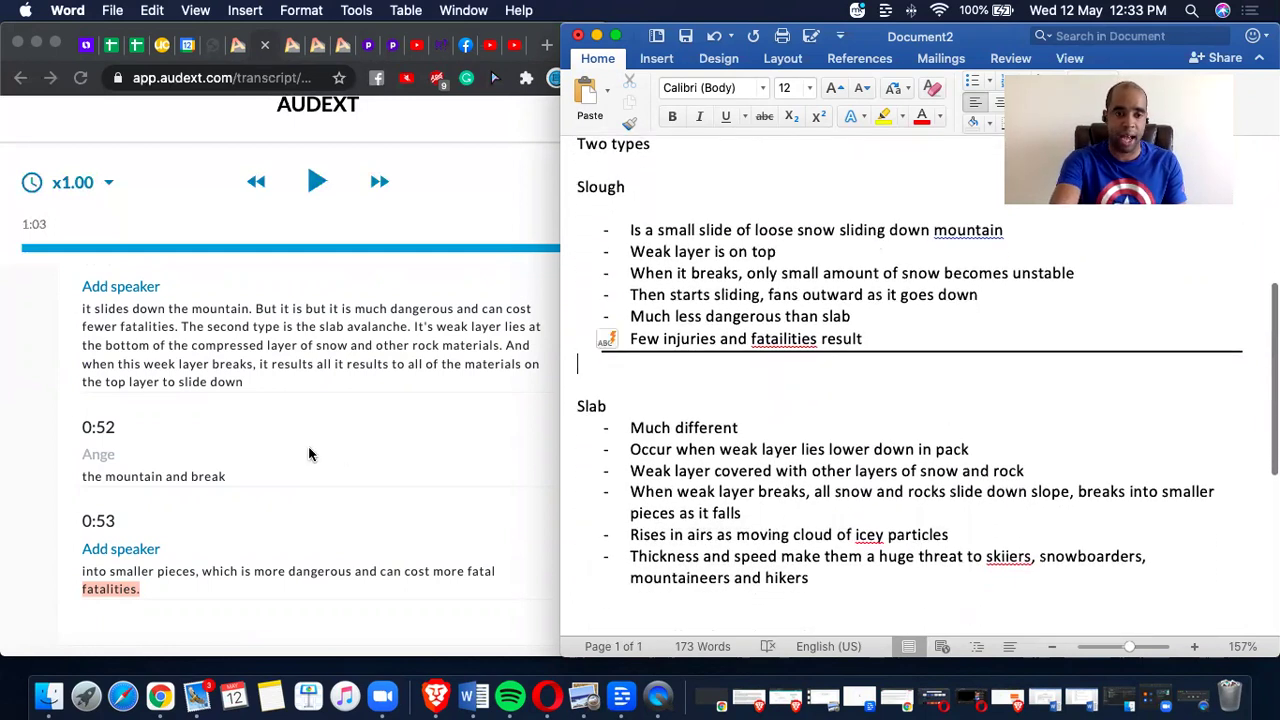
scroll(320, 450, "up", 1)
scroll(307, 454, "down", 3)
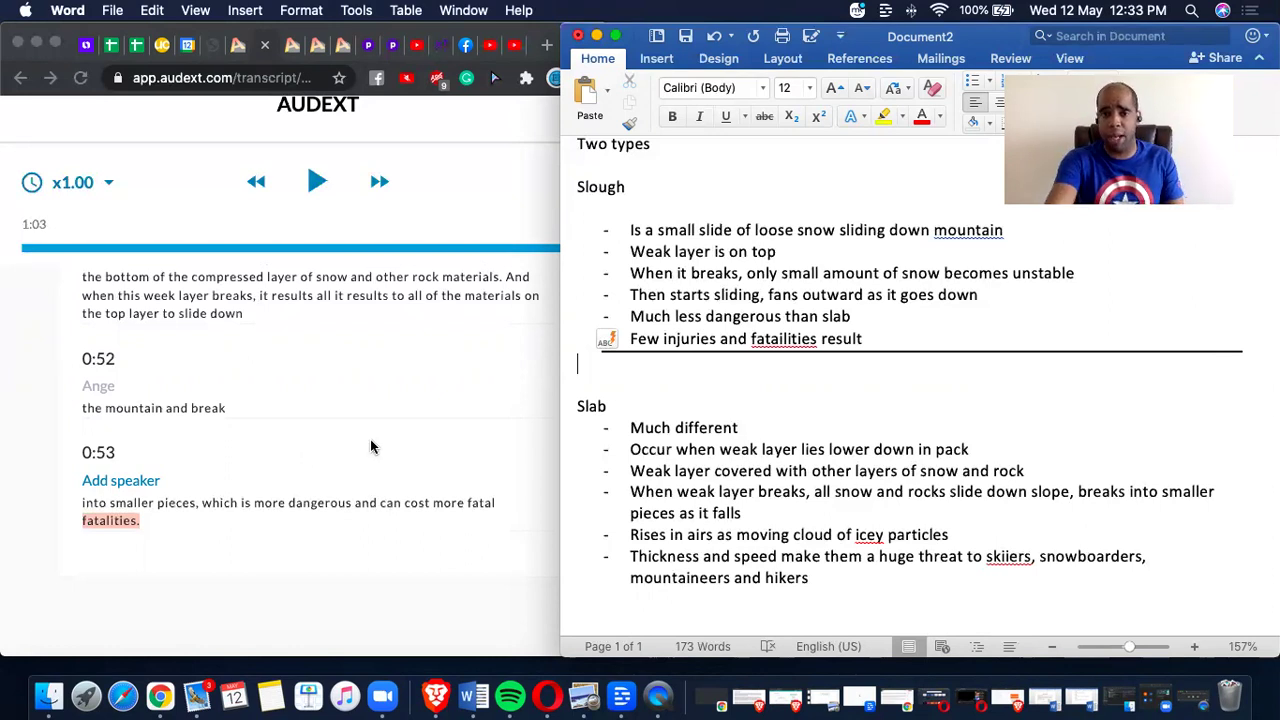
scroll(734, 533, "down", 1)
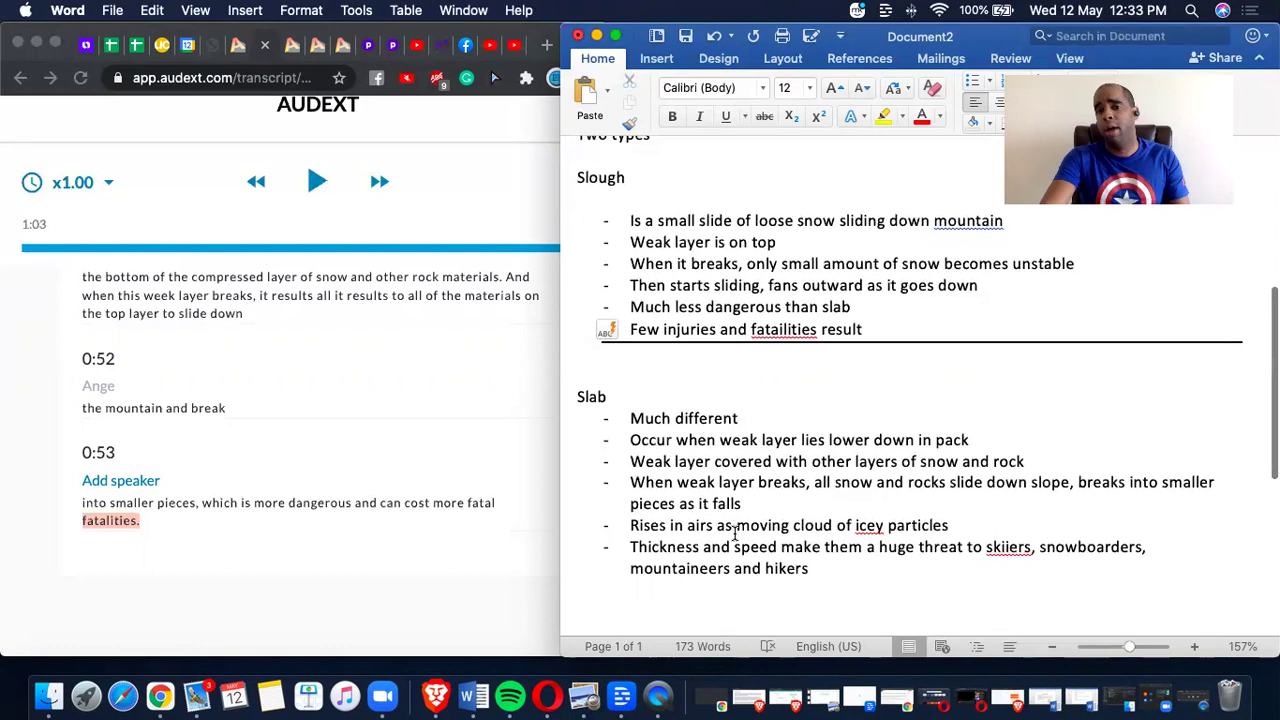